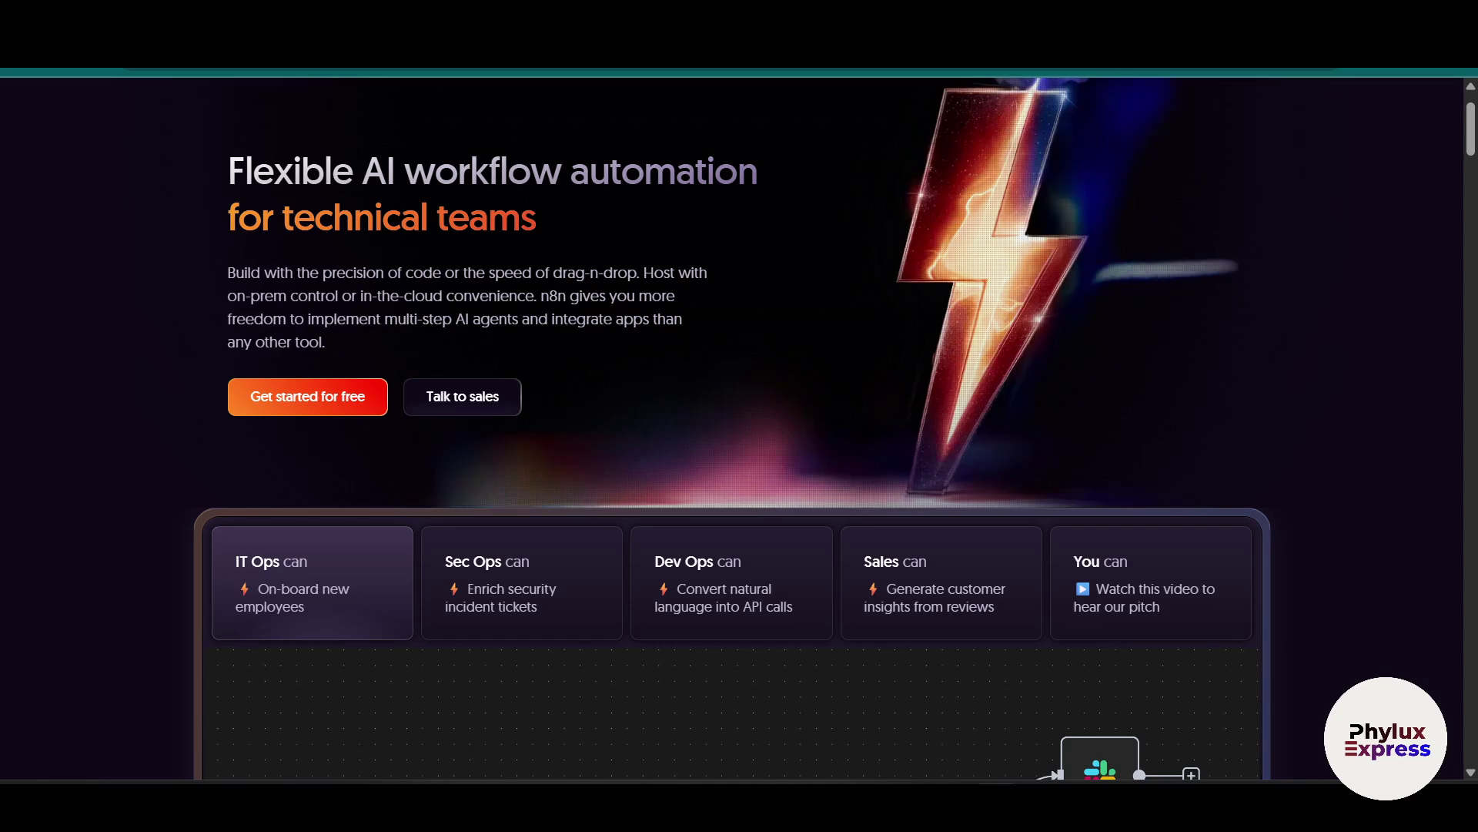
# Review the n8n homepage, including its sample AI agent workflow and the list of customers.
pyautogui.click(1124, 17)
pyautogui.click(1009, 17)
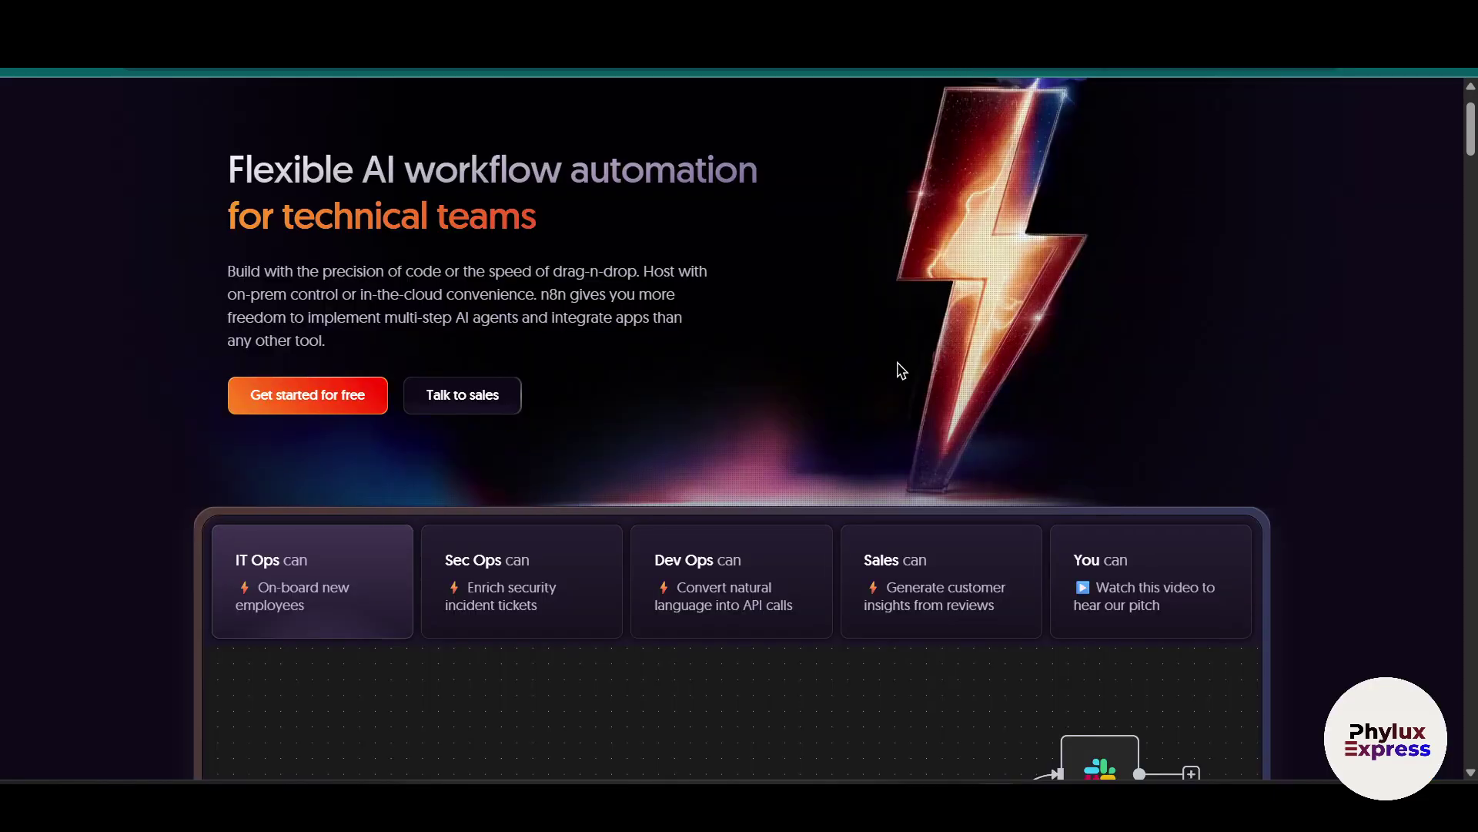
pyautogui.scroll(-1, 896, 369)
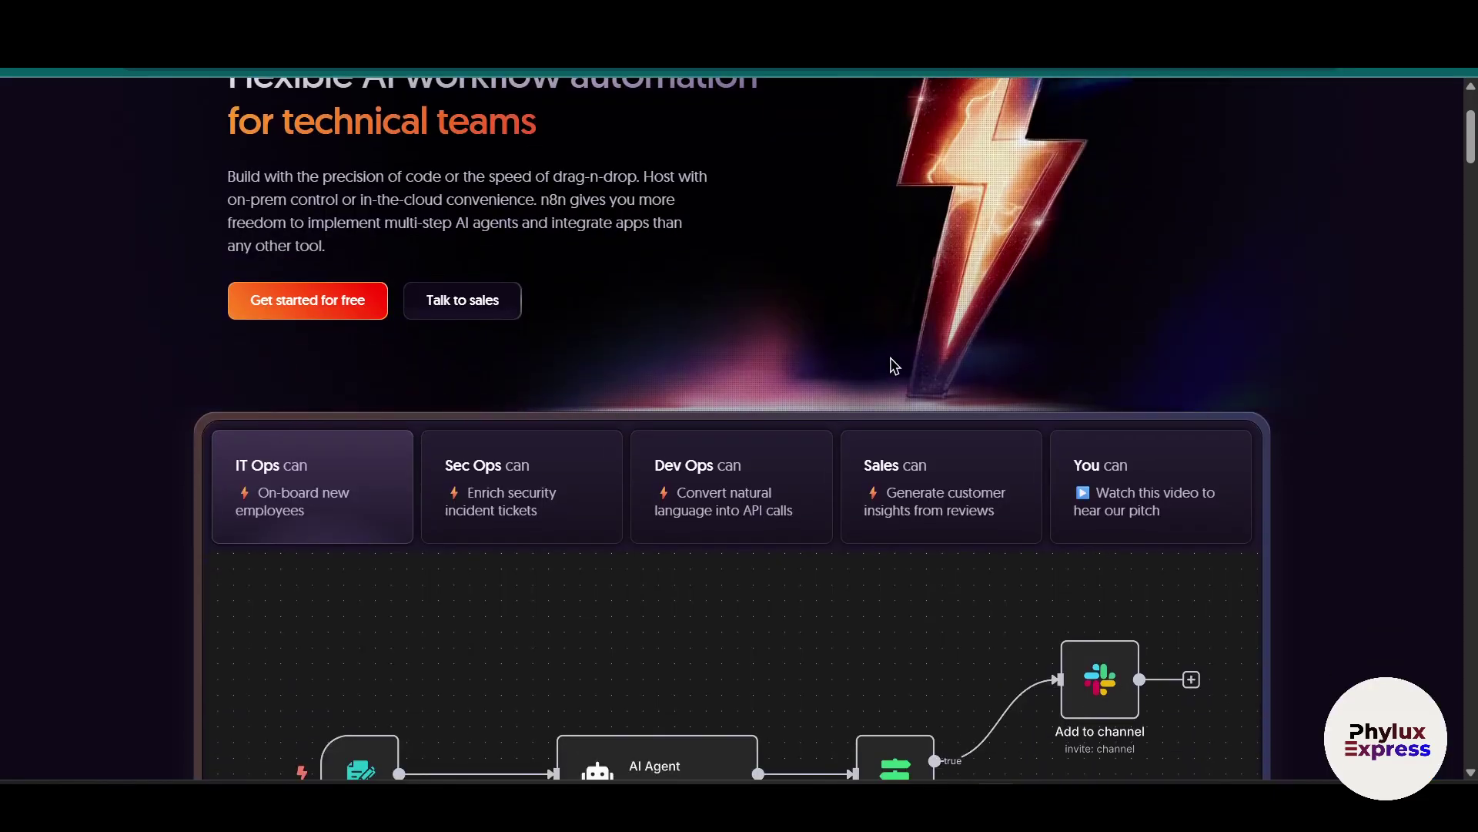
pyautogui.scroll(-1, 891, 363)
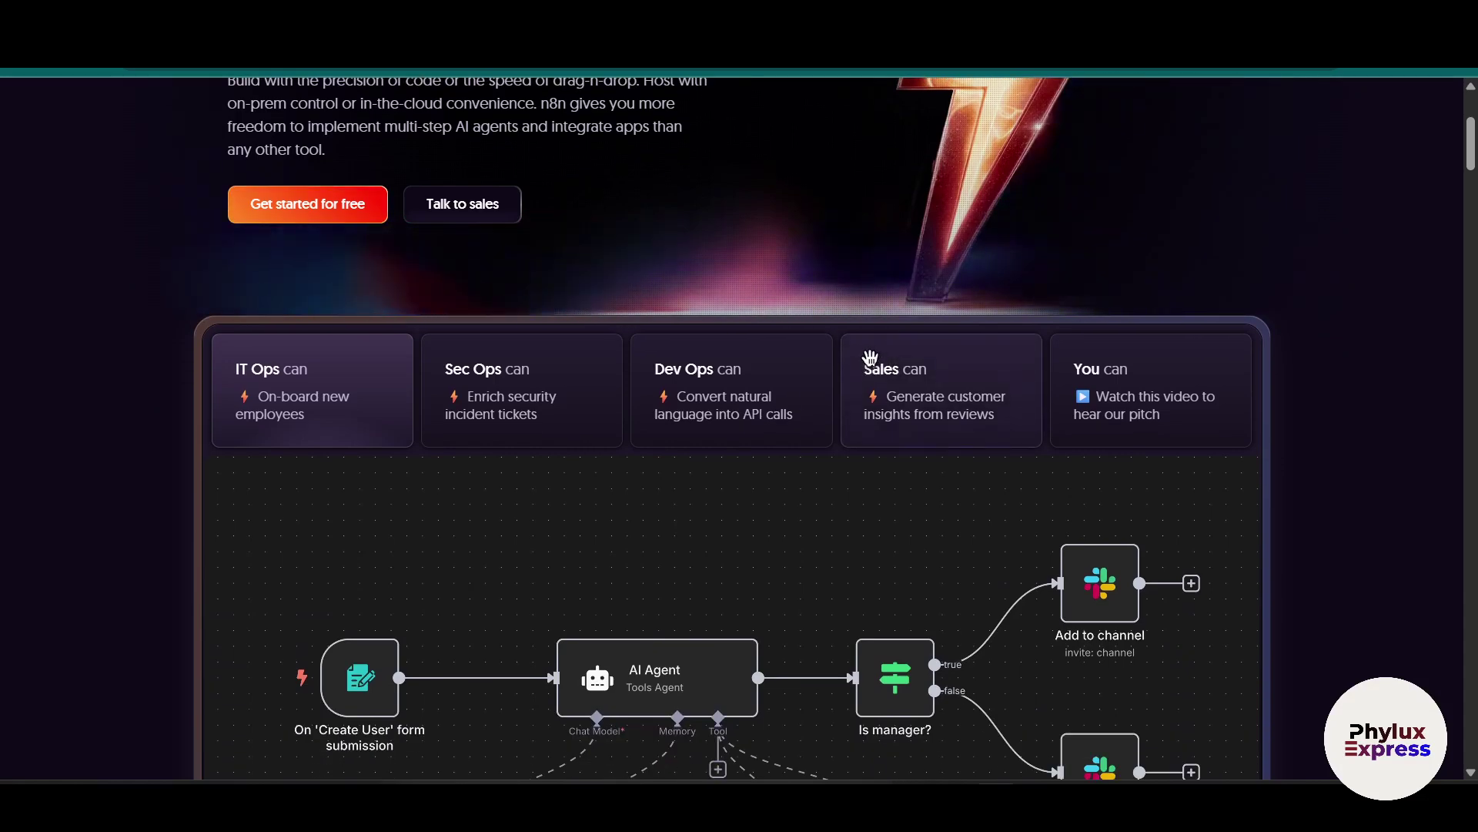
pyautogui.scroll(-2, 870, 362)
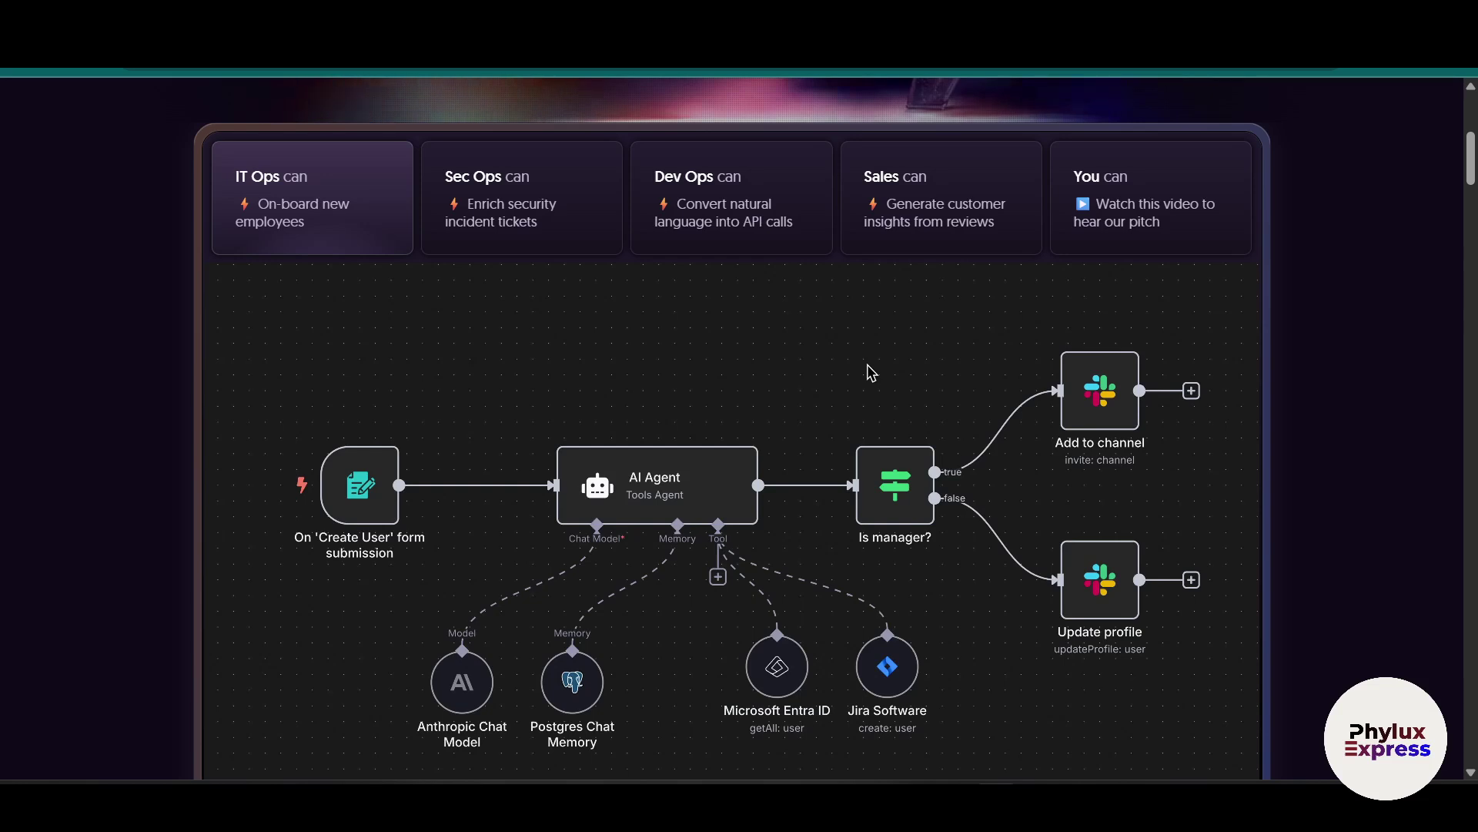
pyautogui.scroll(-2, 870, 372)
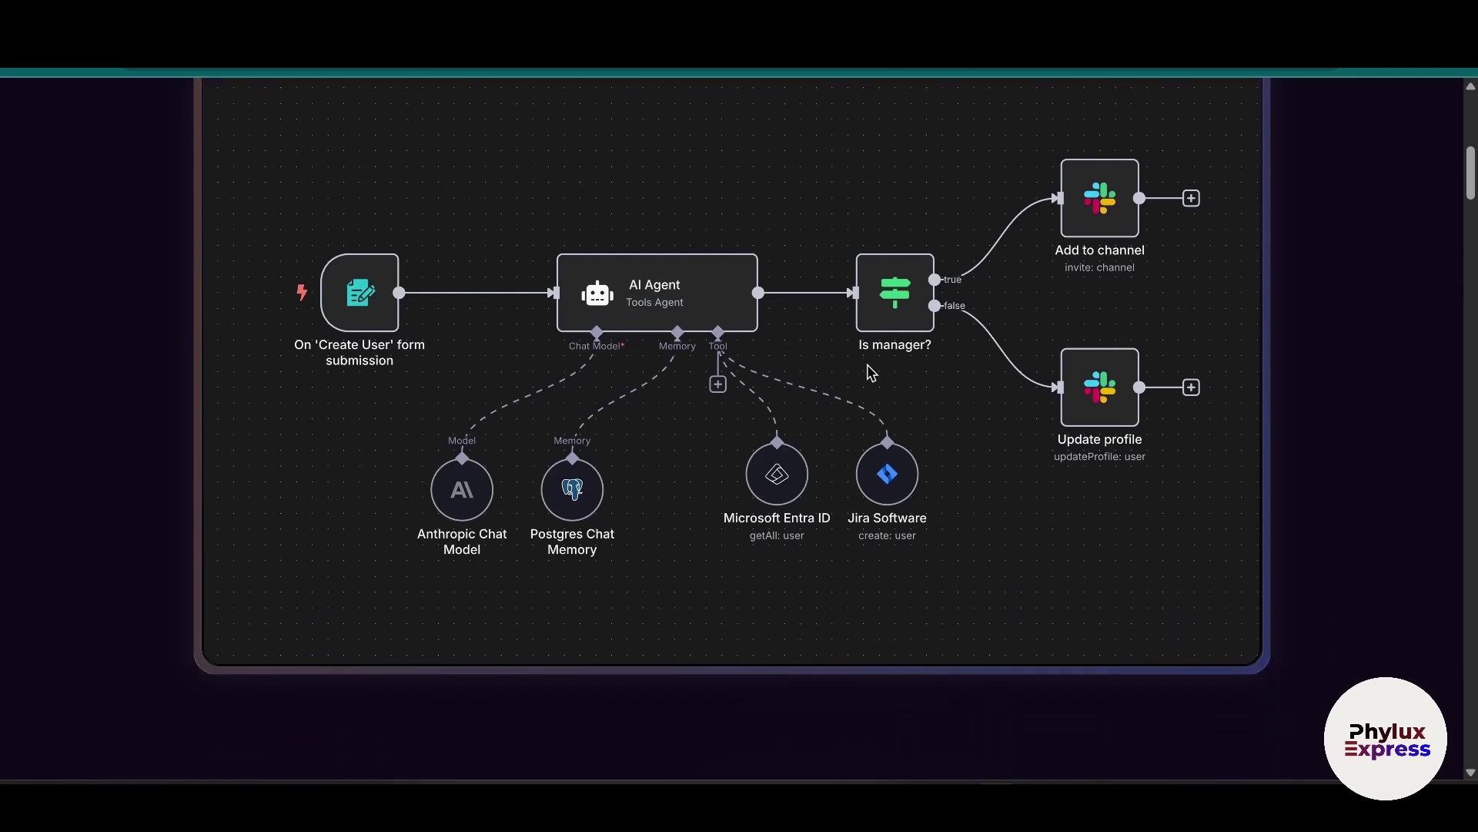
pyautogui.scroll(-2, 906, 375)
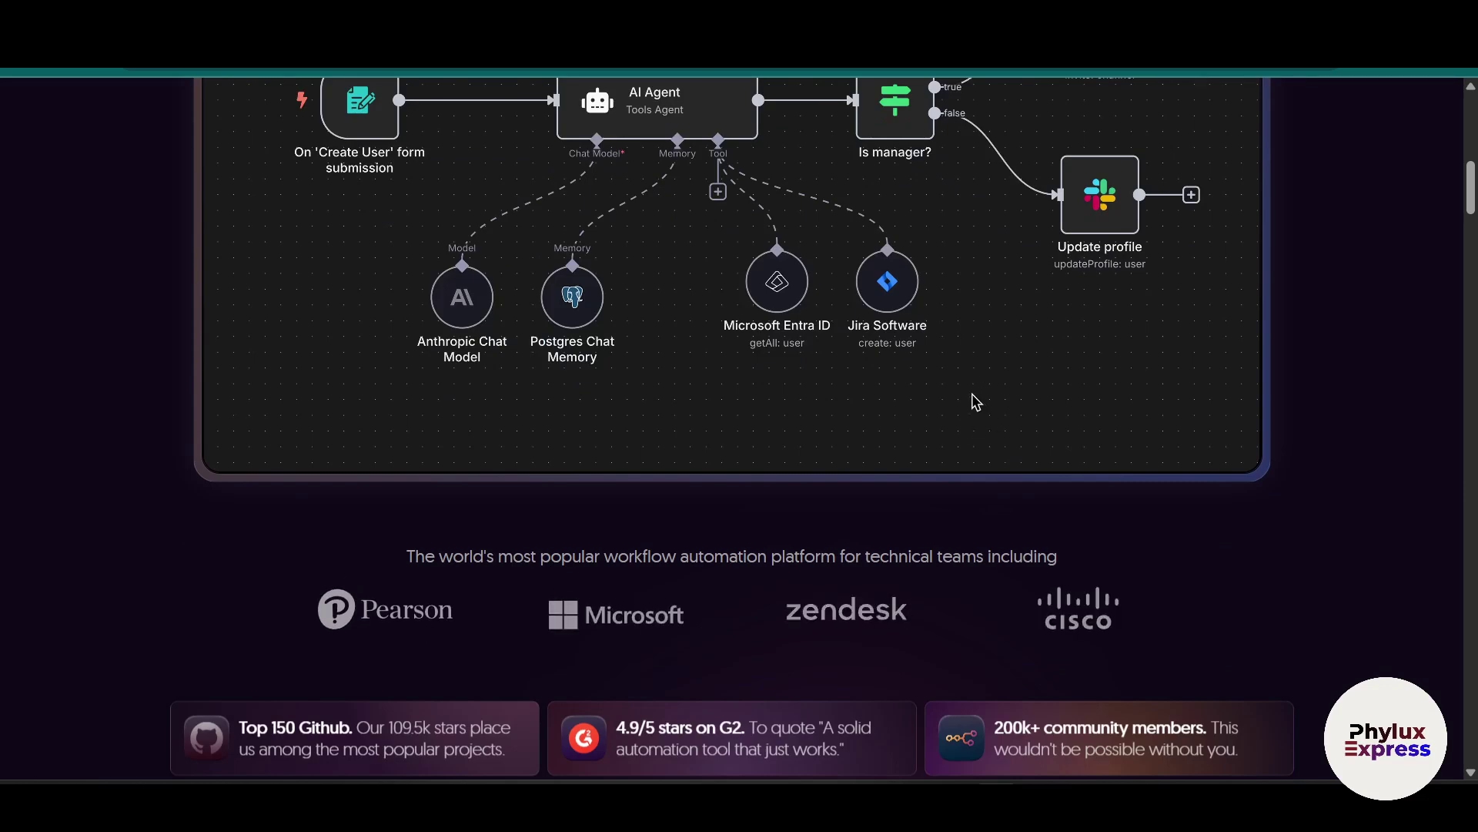
pyautogui.scroll(10, 993, 408)
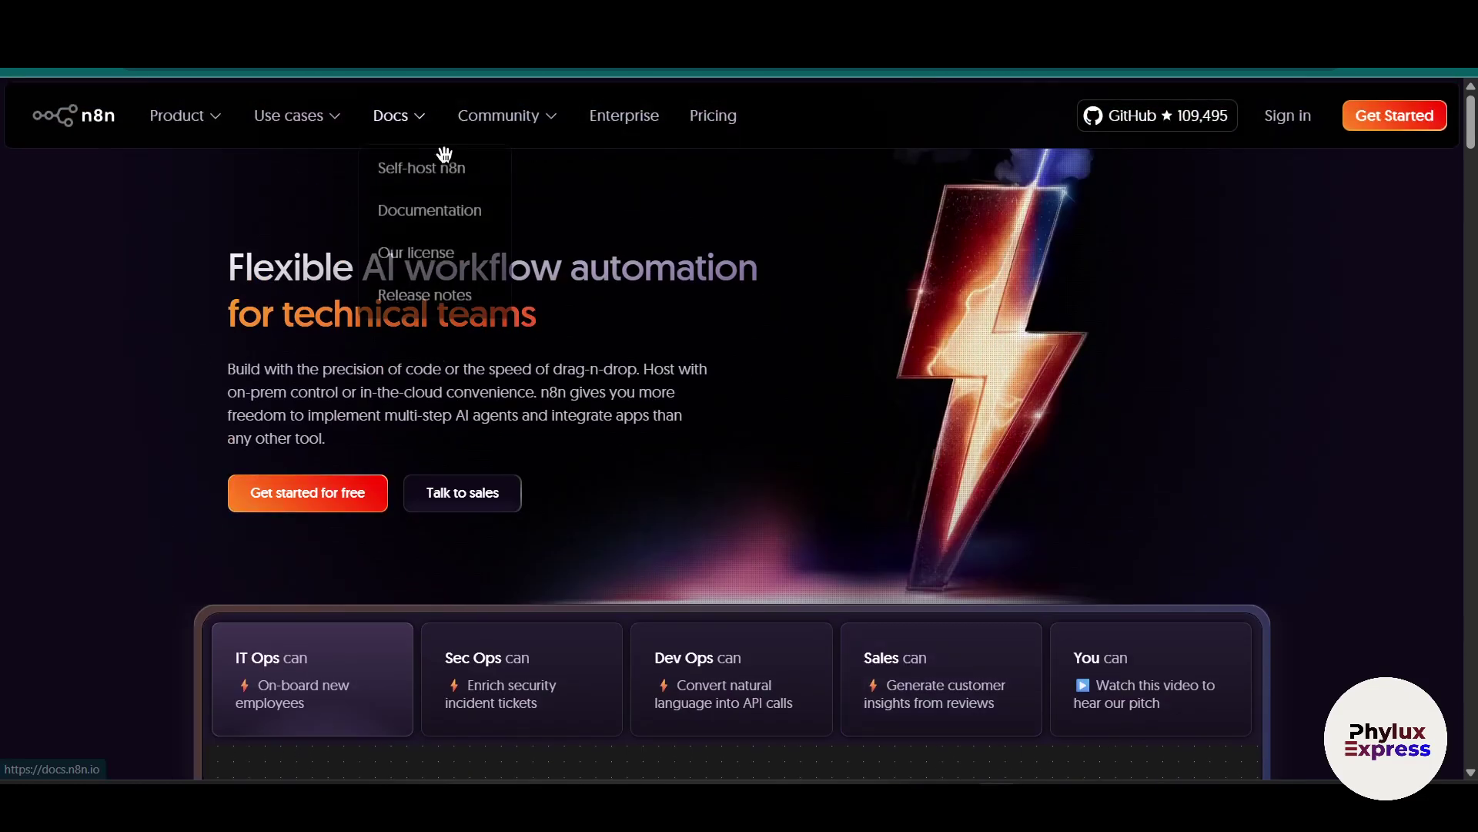
# Switch to the My workflow 2 editor and delete the Microsoft Outlook node.
pyautogui.click(396, 211)
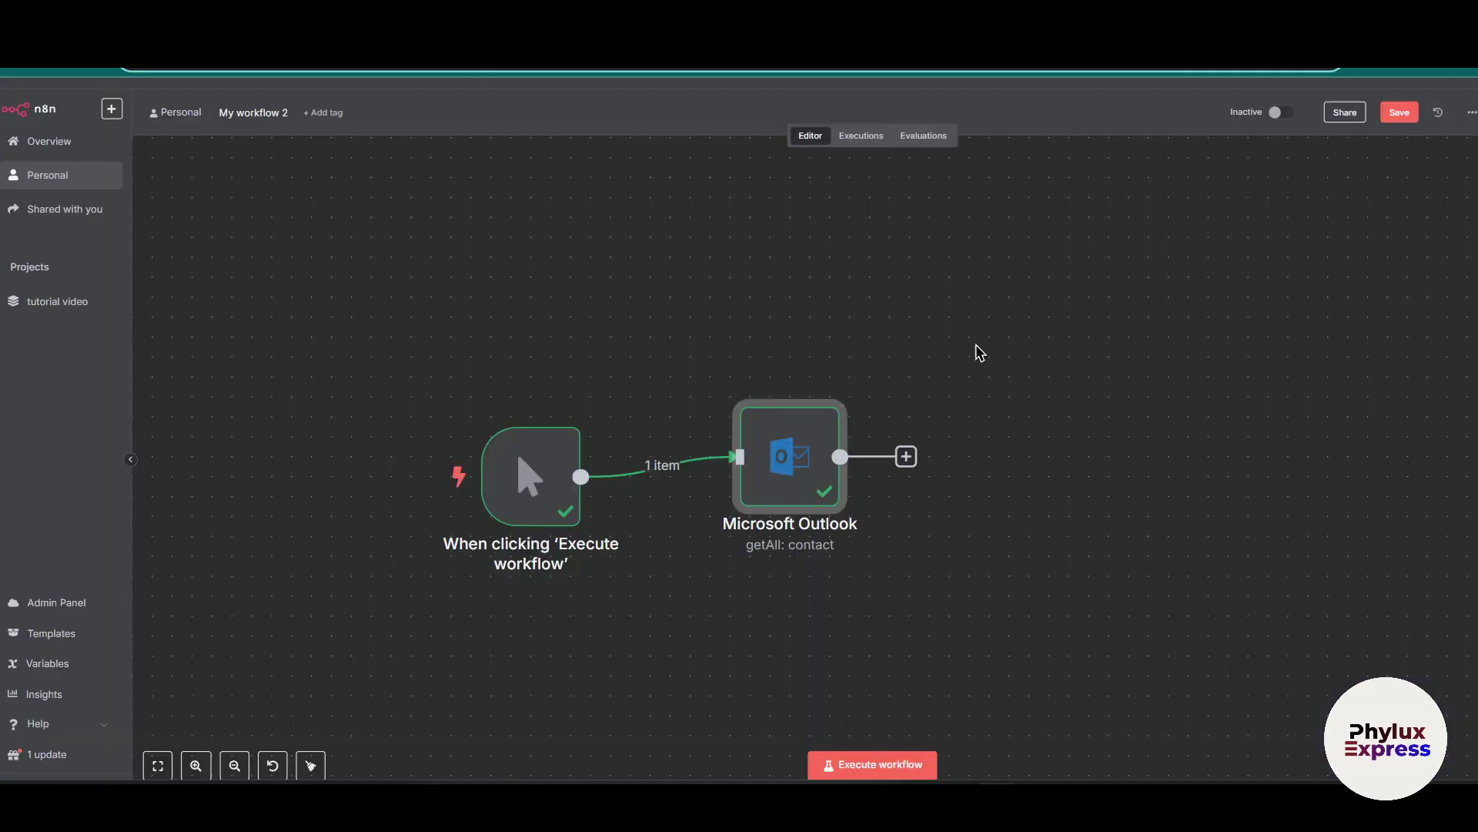
pyautogui.click(802, 385)
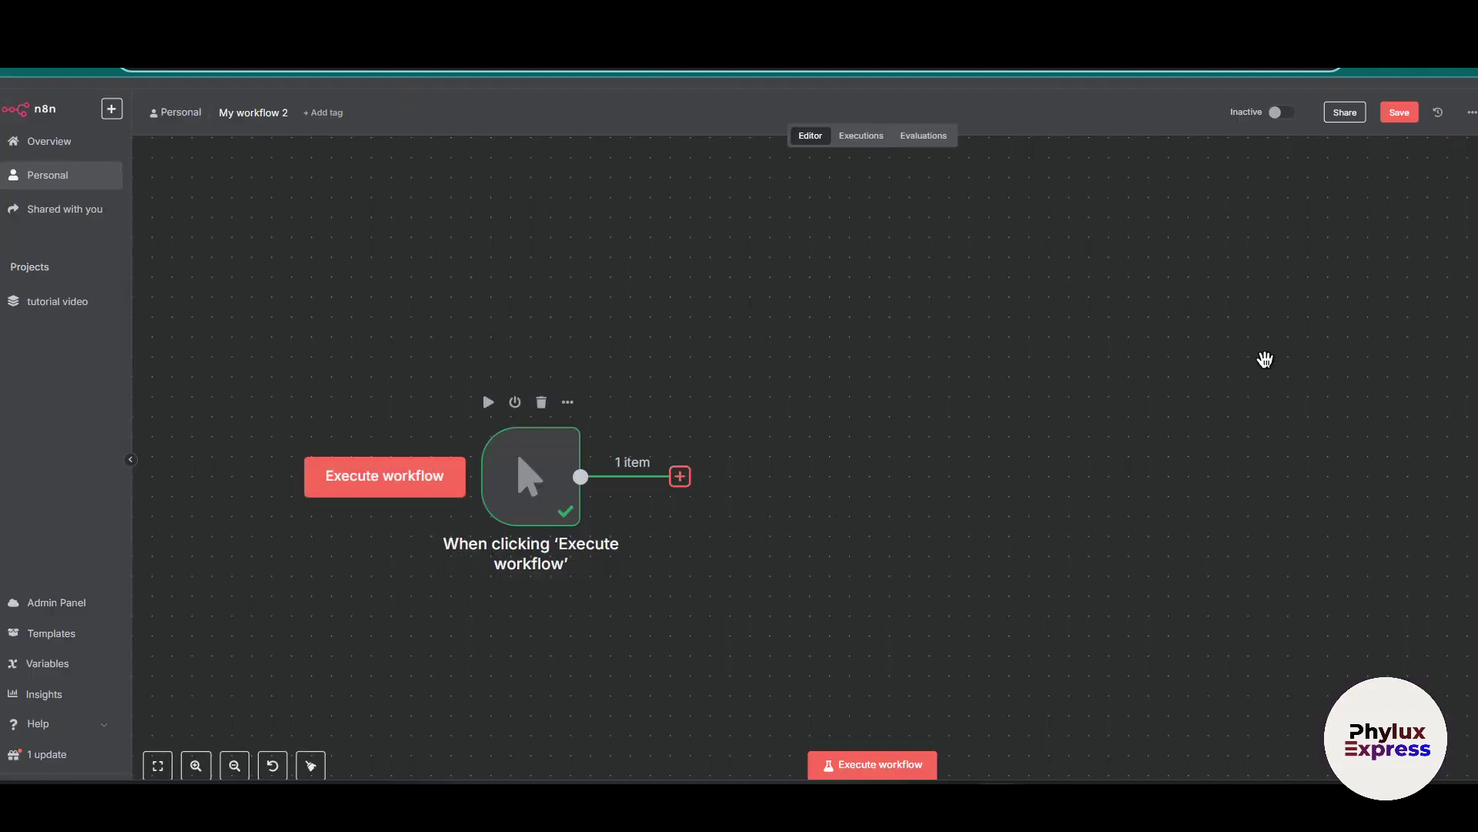
# Search the nodes to add after the manual trigger for "micr" and examine the Microsoft Outlook calendar and contact actions.
pyautogui.click(680, 476)
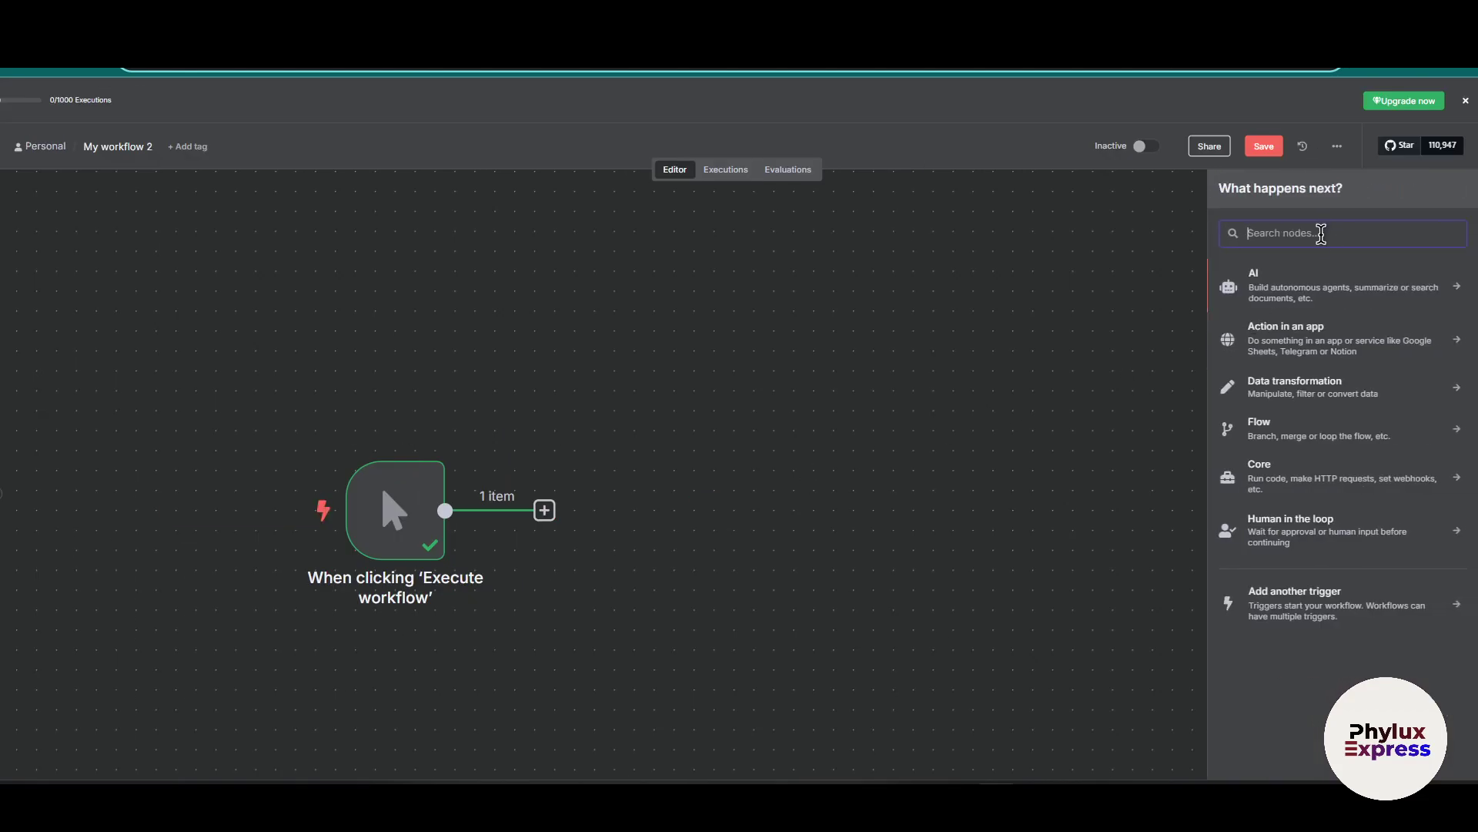
pyautogui.write('micr')
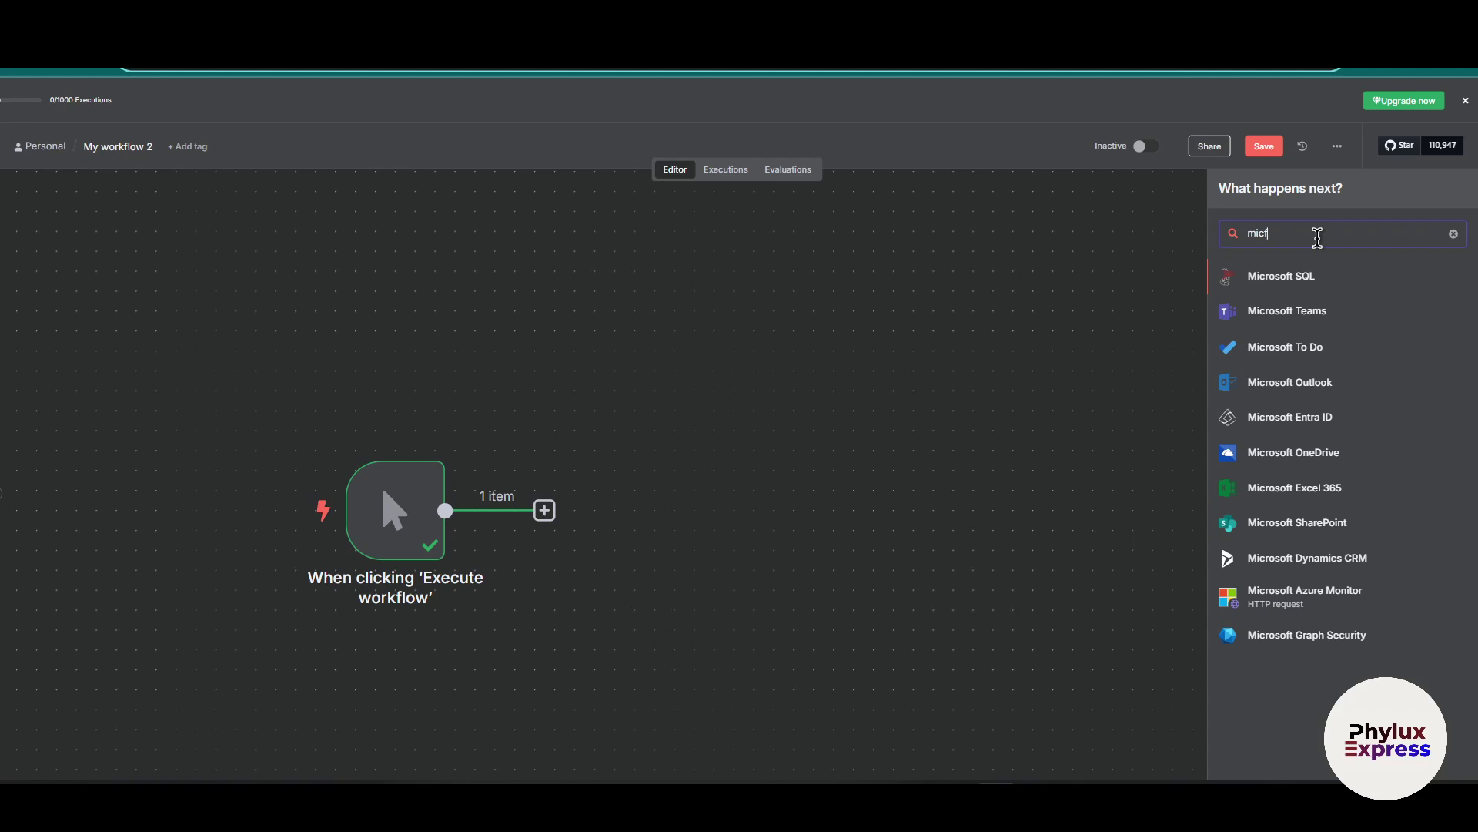
pyautogui.click(1324, 381)
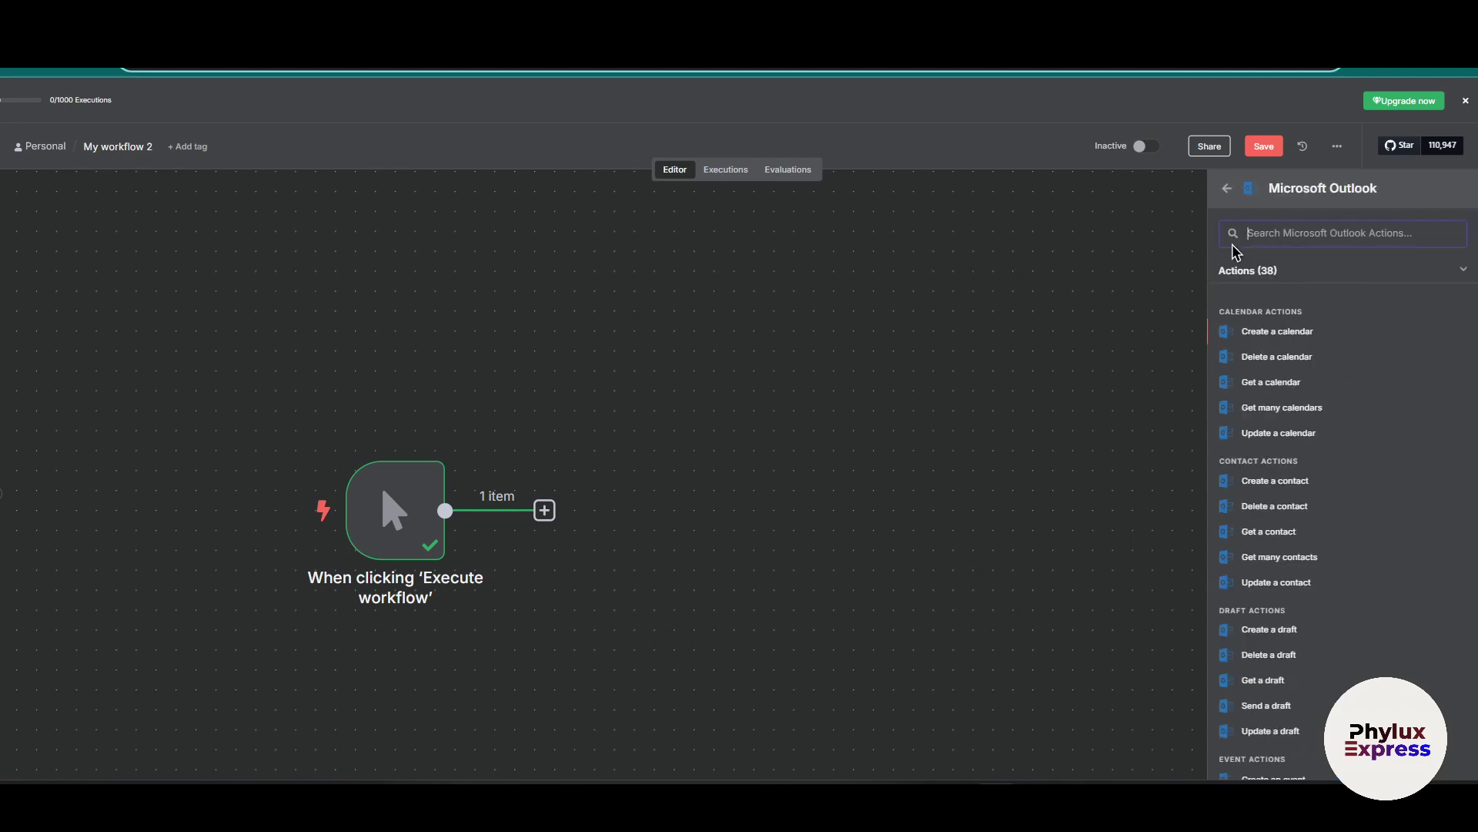
pyautogui.click(1225, 192)
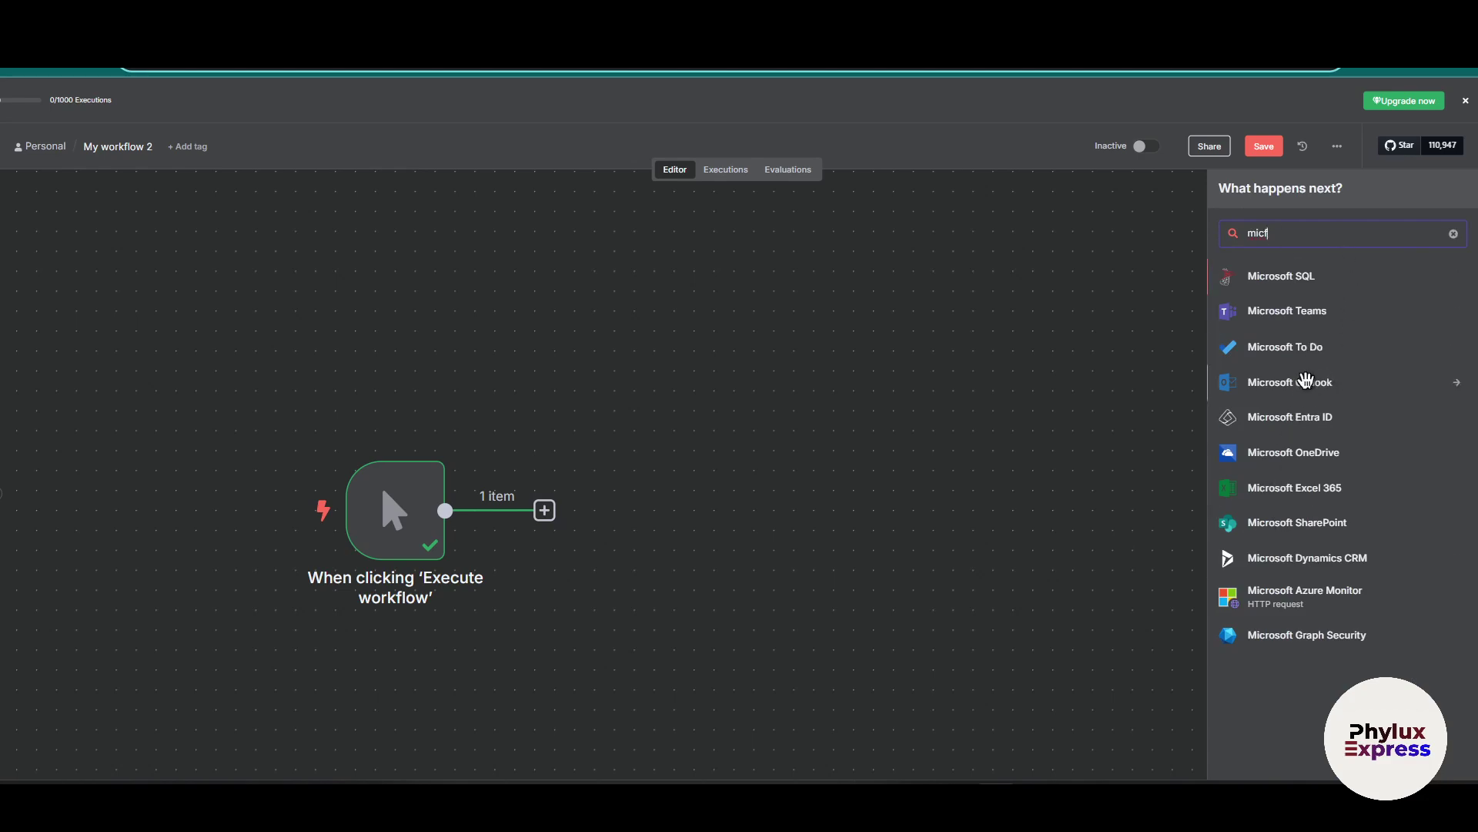
pyautogui.click(1307, 380)
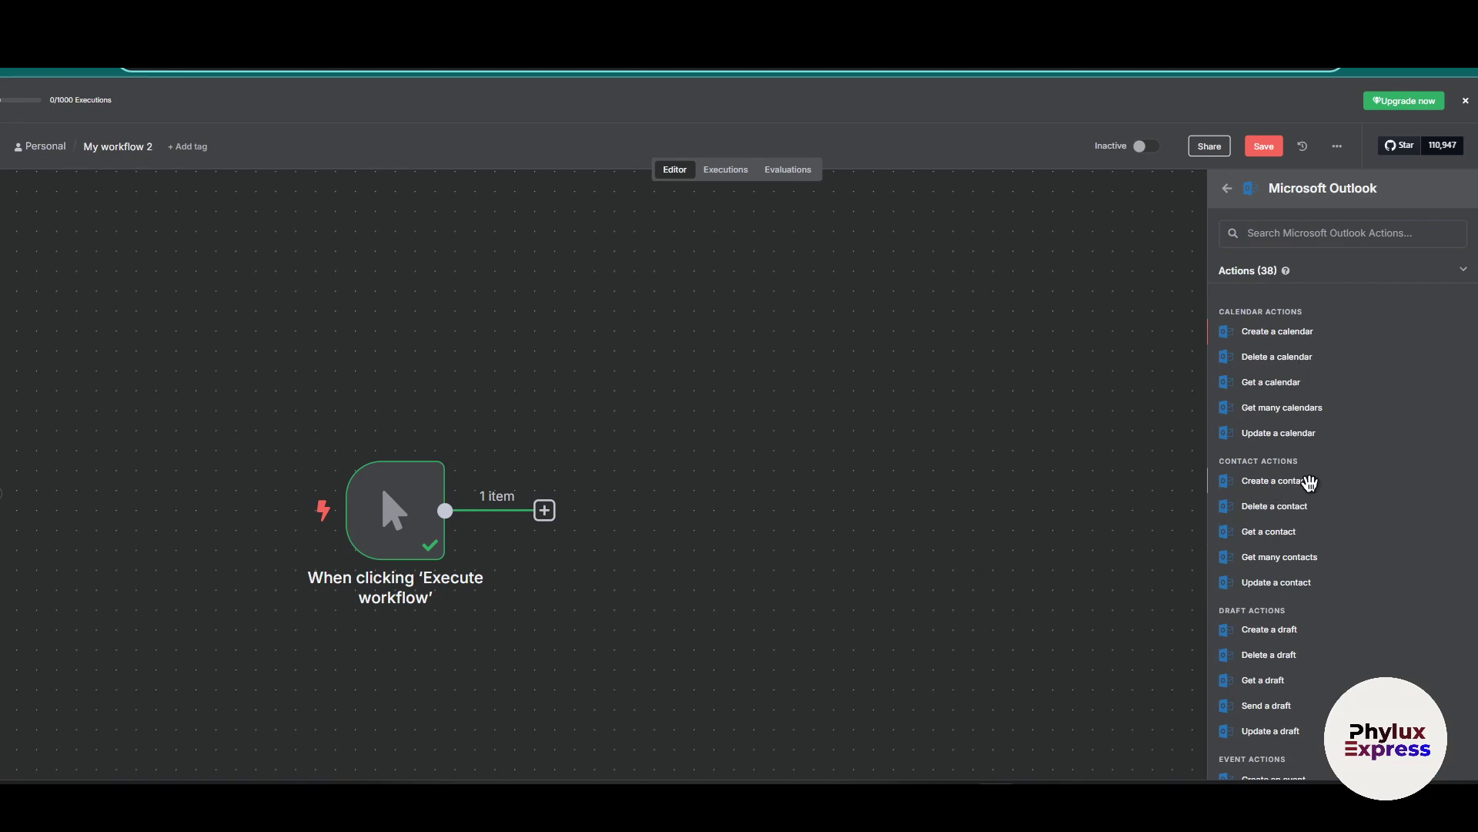
pyautogui.click(1309, 482)
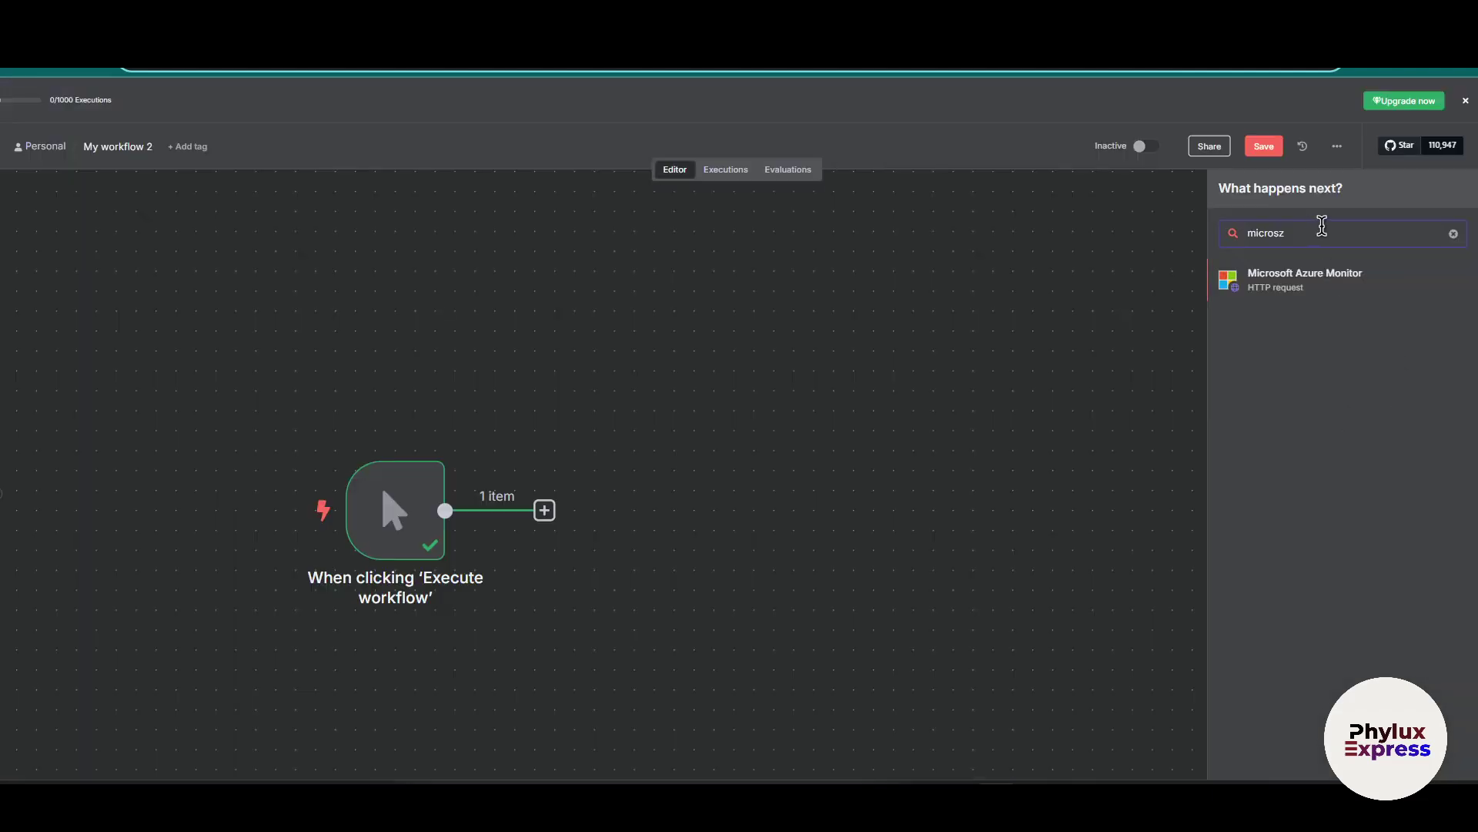
# Find Microsoft OneDrive with the search "micros" and add its On file created trigger to the workflow.
pyautogui.press('BackSpace')
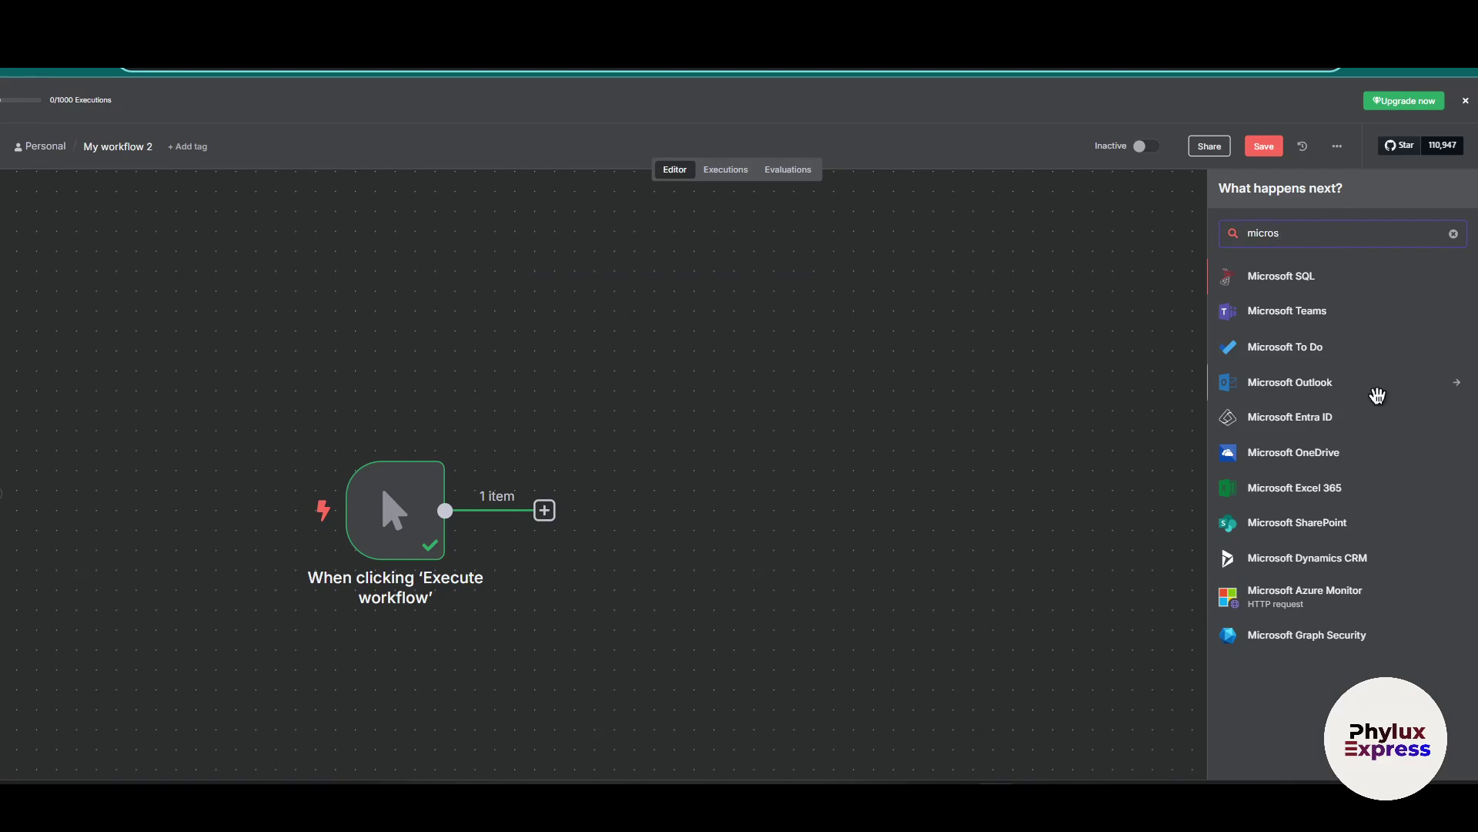
pyautogui.click(1321, 460)
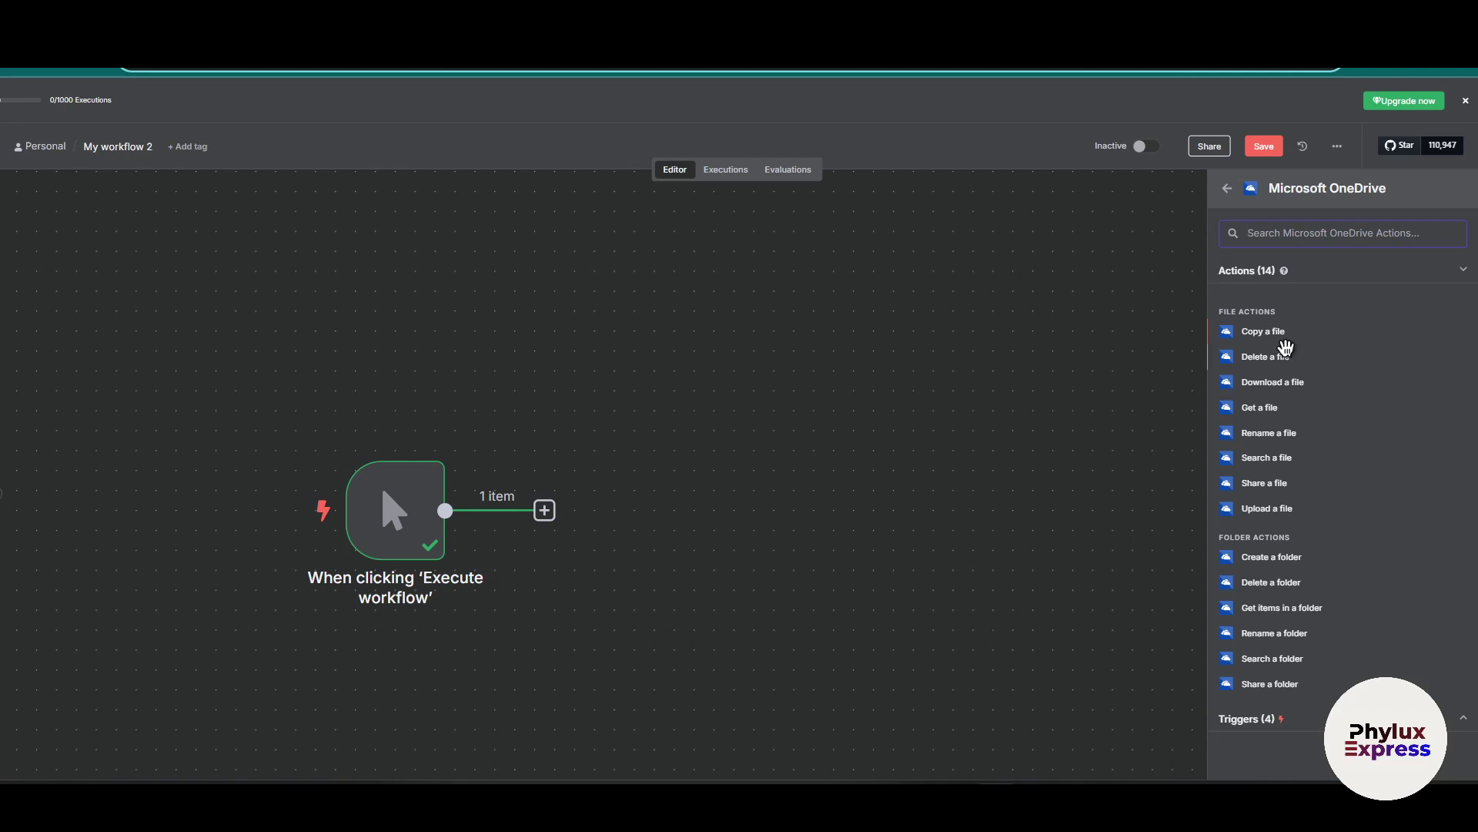
pyautogui.scroll(-2, 1259, 623)
pyautogui.click(1271, 651)
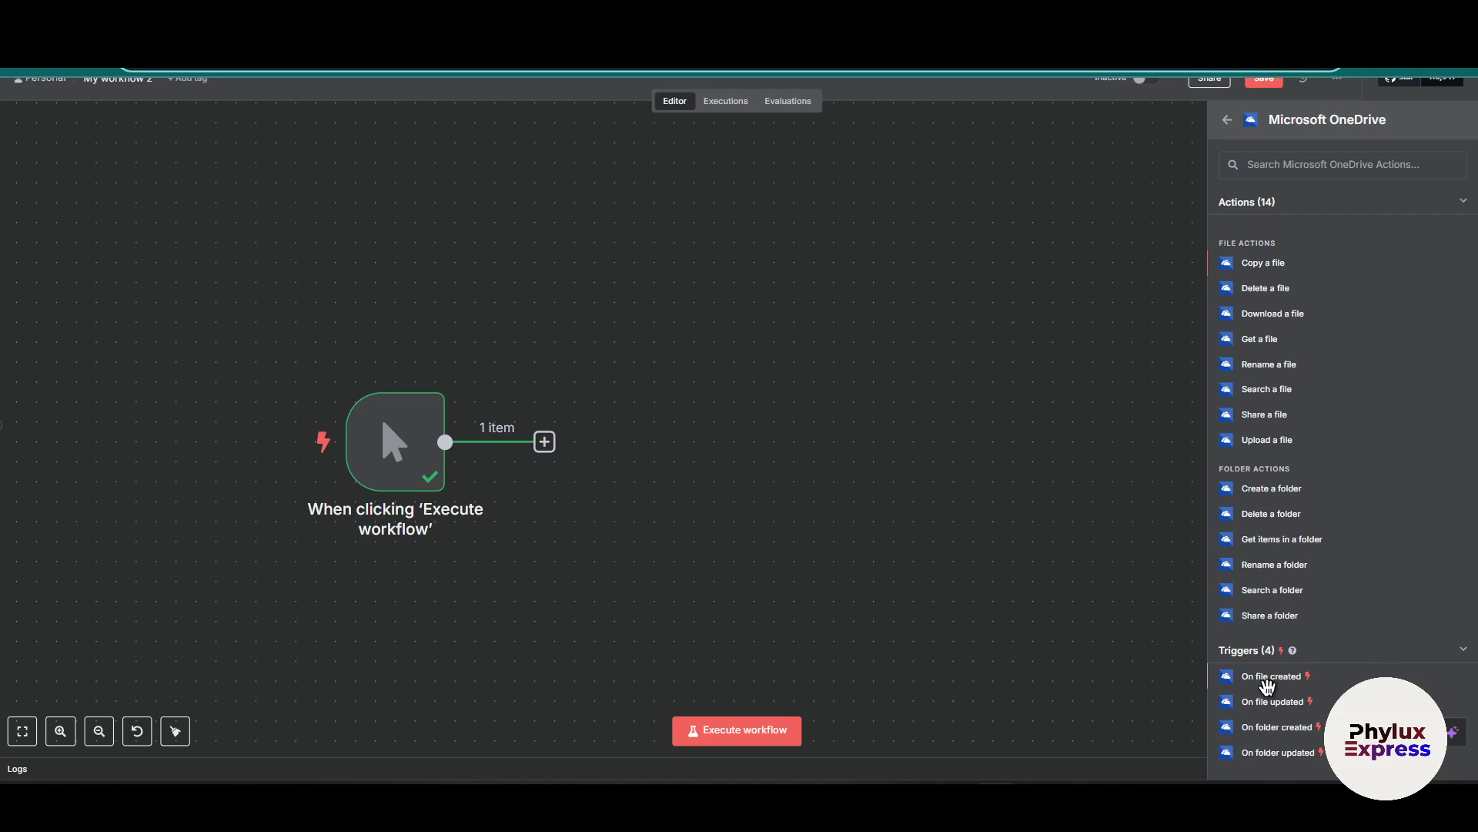
pyautogui.click(1267, 681)
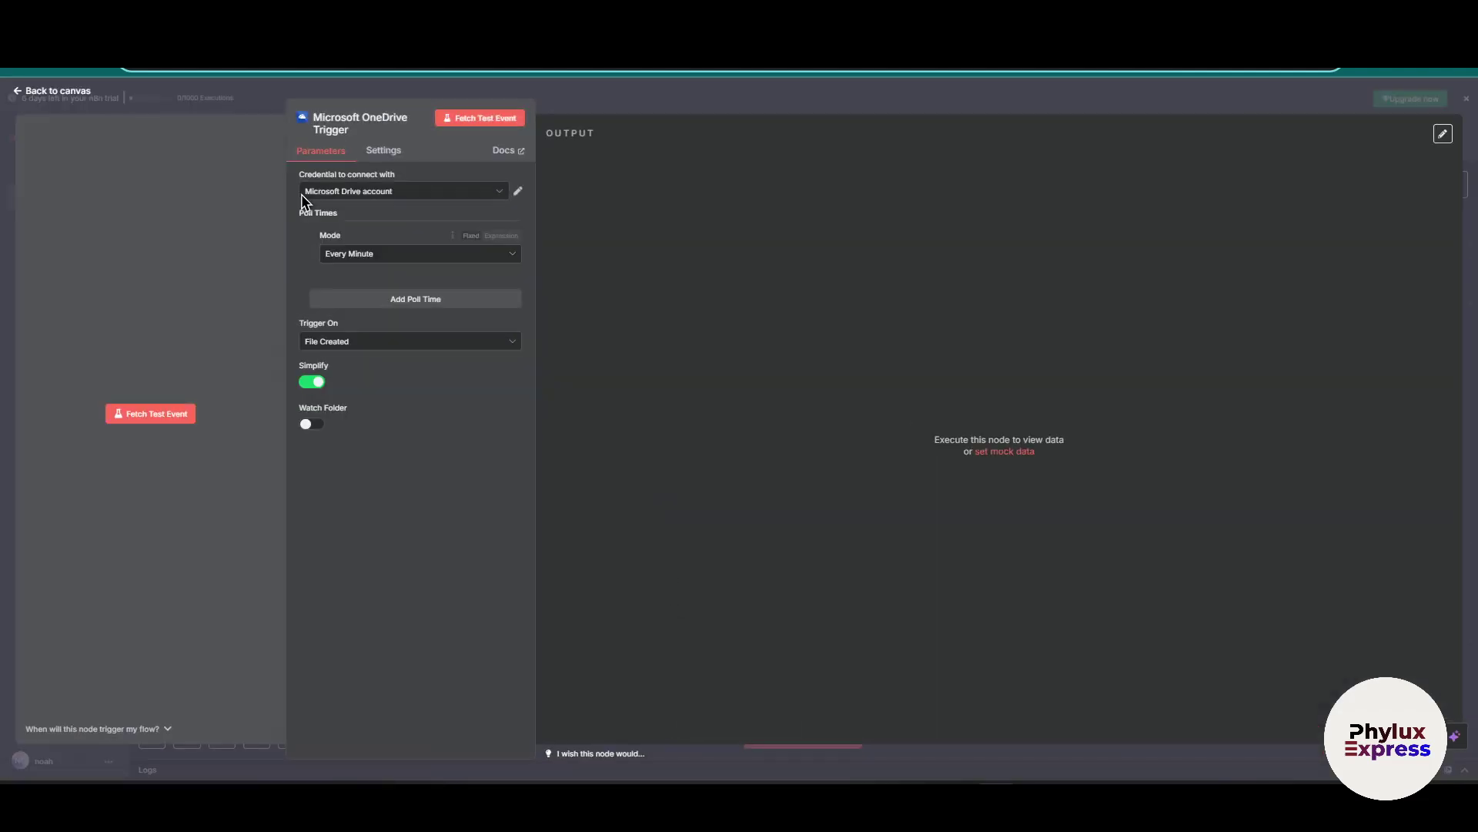
# Create a new Microsoft Drive OAuth2 credential for the OneDrive trigger and connect the account.
pyautogui.click(390, 192)
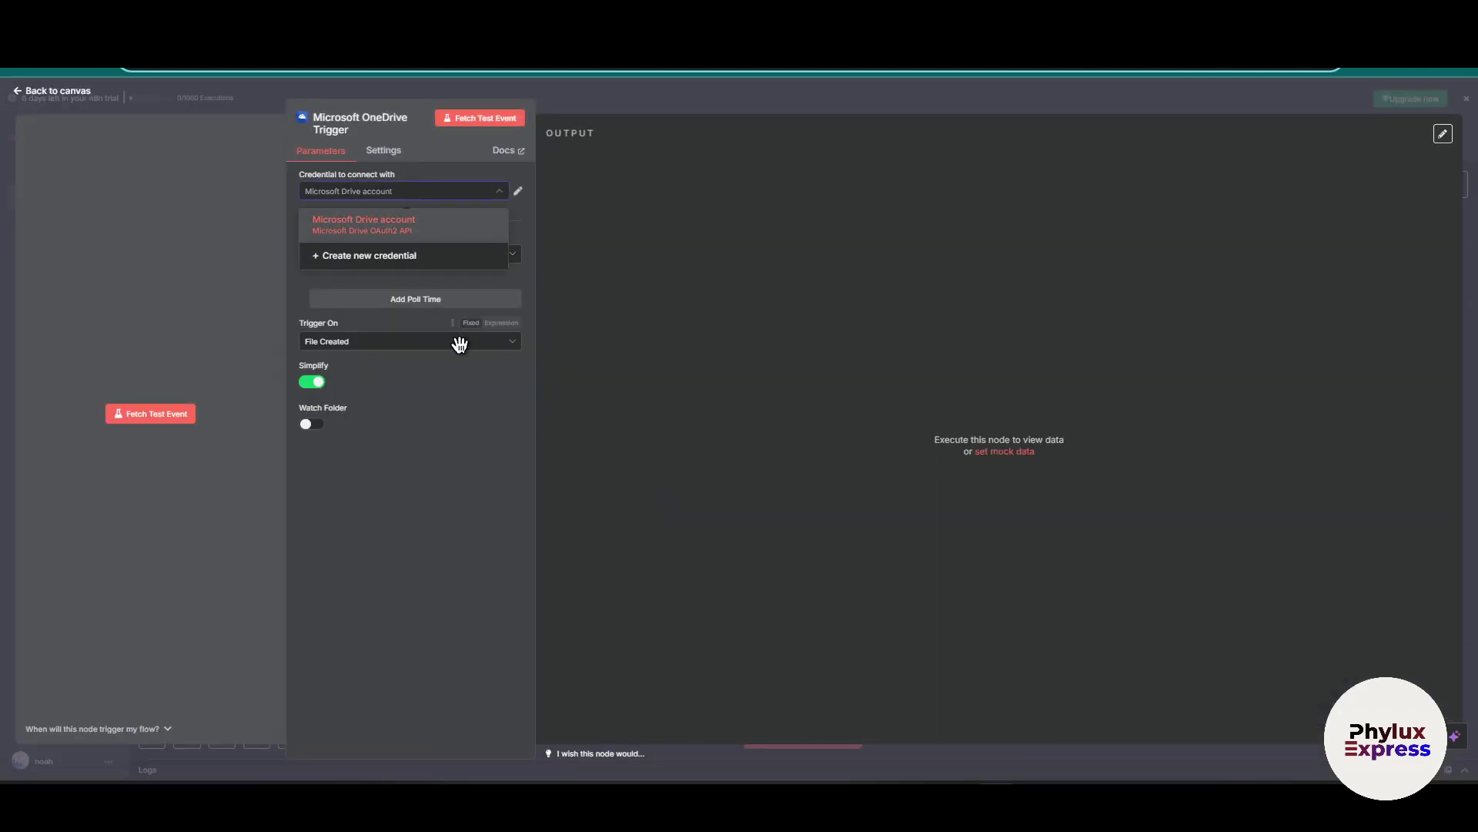
pyautogui.click(380, 261)
pyautogui.scroll(5, 521, 279)
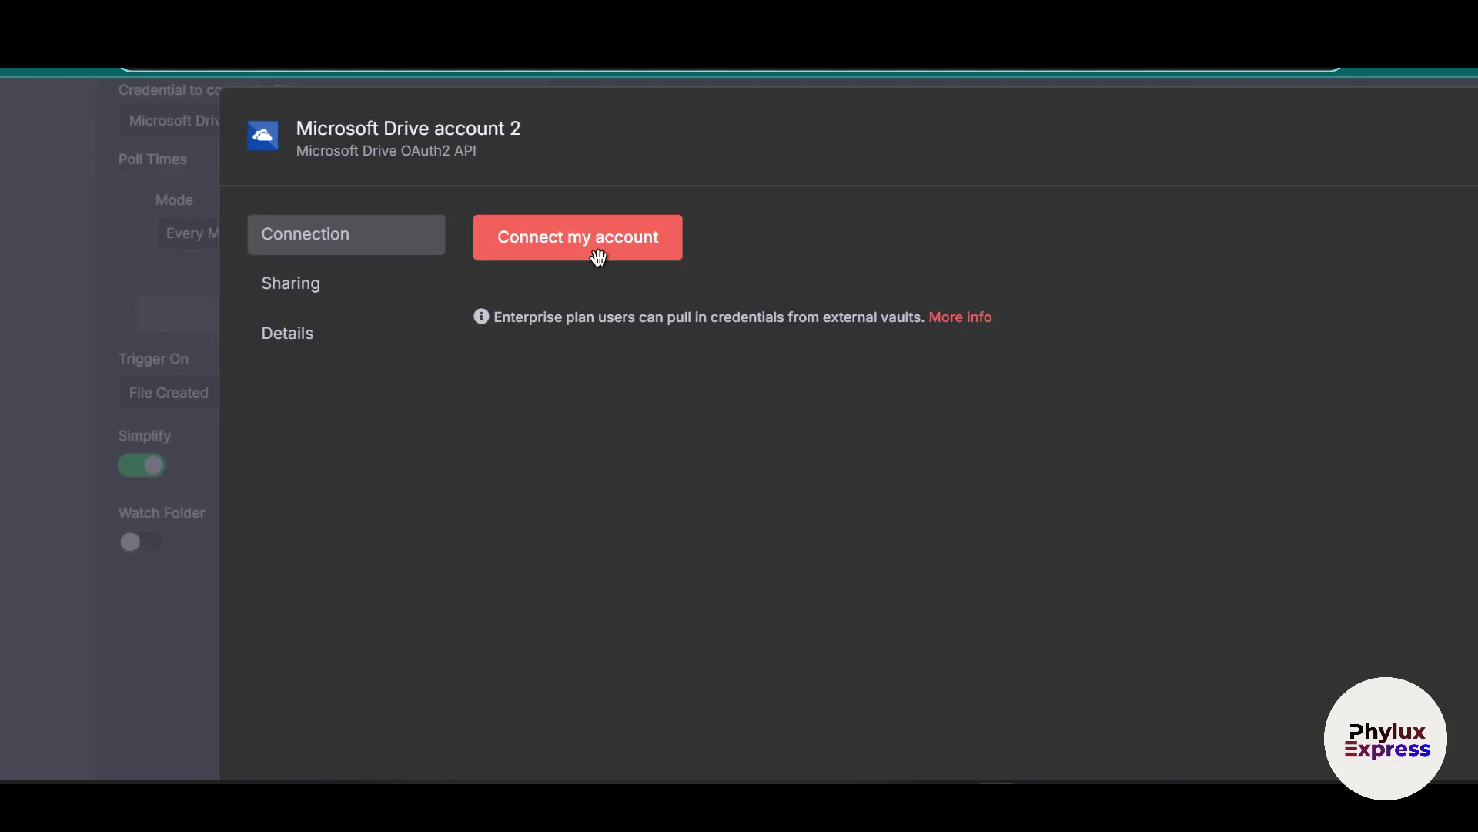
pyautogui.click(571, 244)
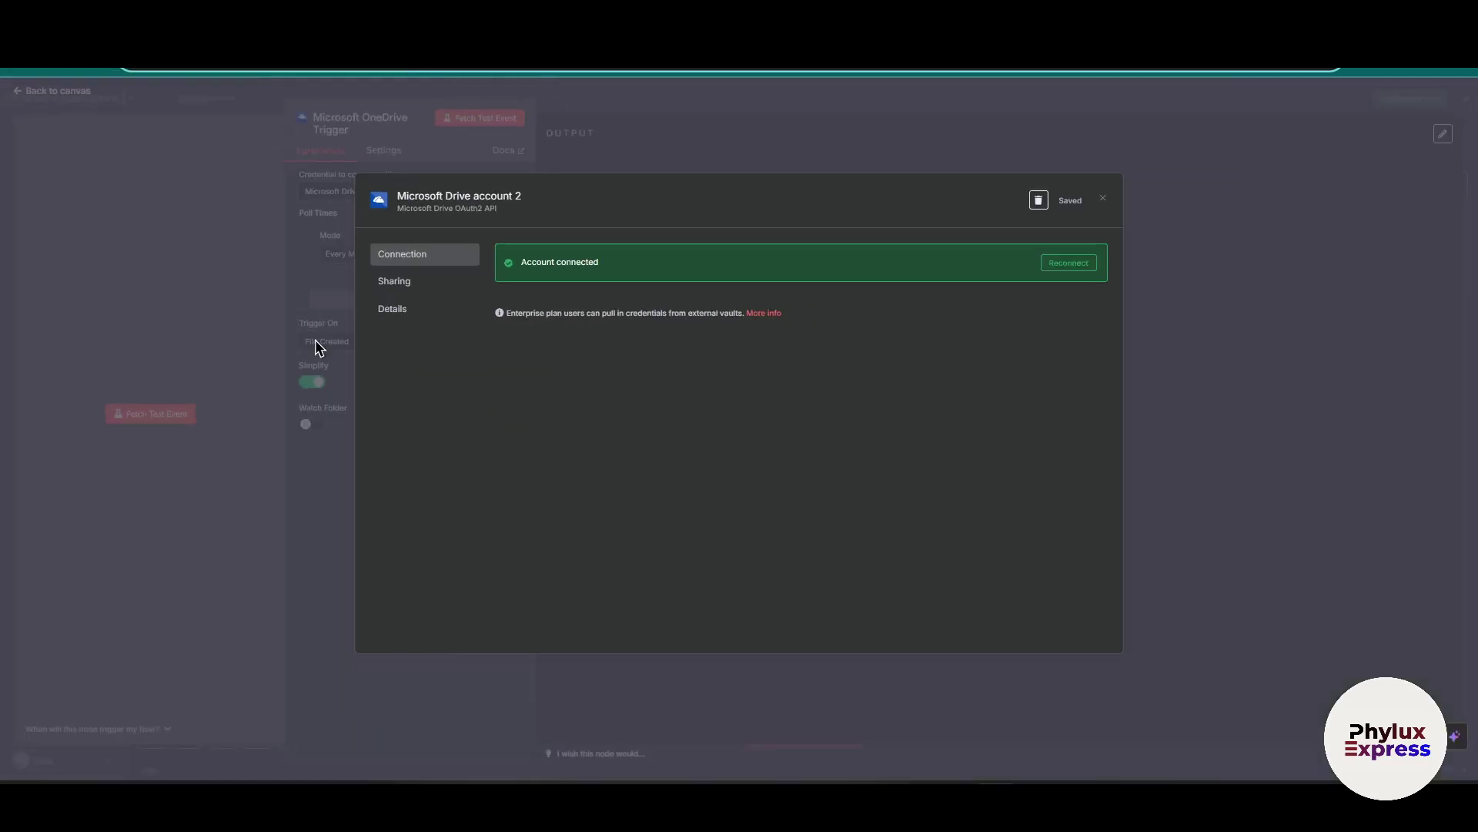
pyautogui.click(18, 436)
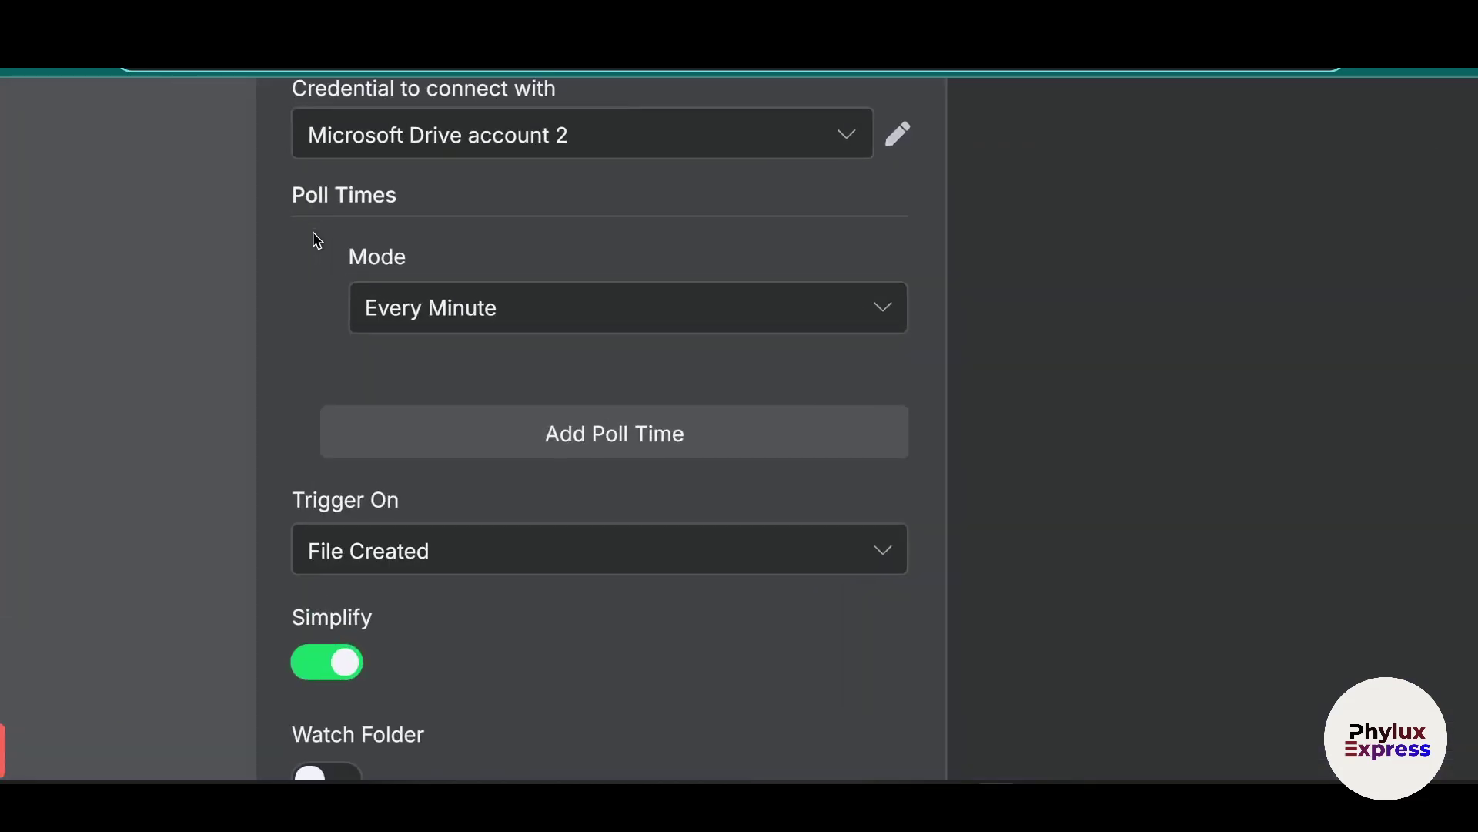
# Set the OneDrive trigger's poll mode to Every Hour and keep Trigger On at File Created after checking its options.
pyautogui.click(450, 312)
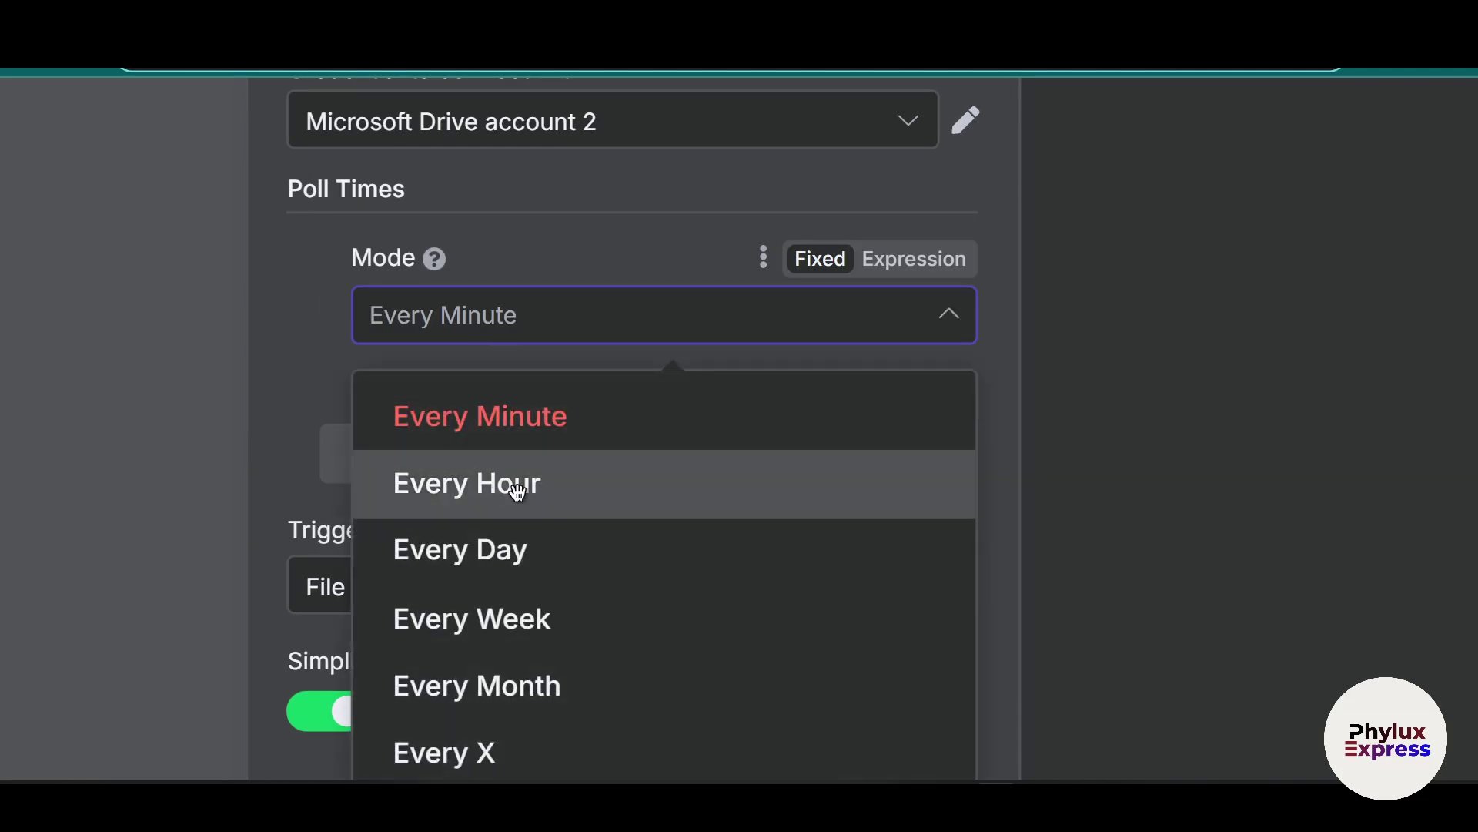
pyautogui.click(492, 459)
pyautogui.scroll(-3, 655, 501)
pyautogui.scroll(-3, 488, 538)
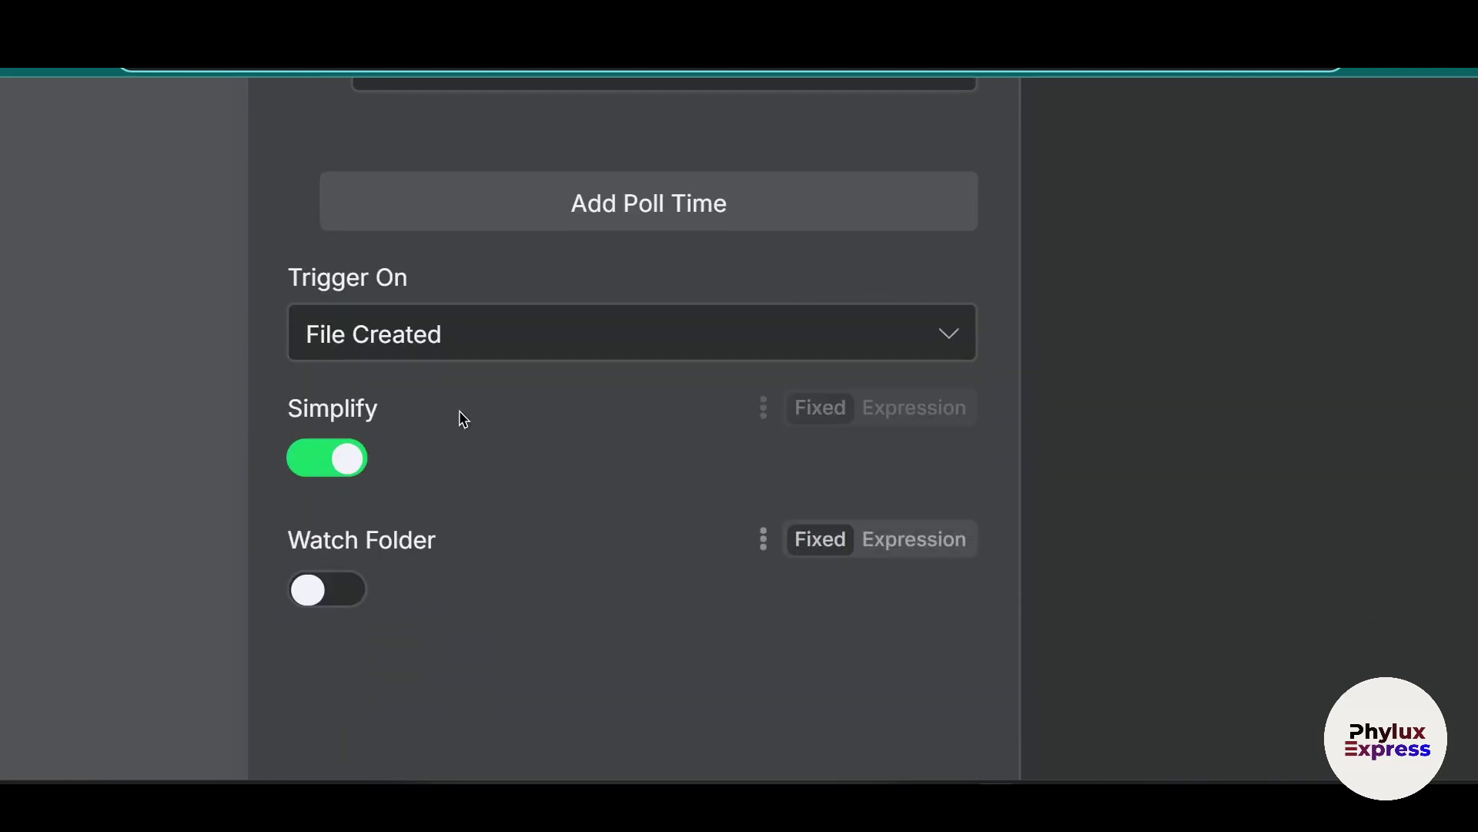
pyautogui.moveTo(277, 286); pyautogui.dragTo(401, 282)
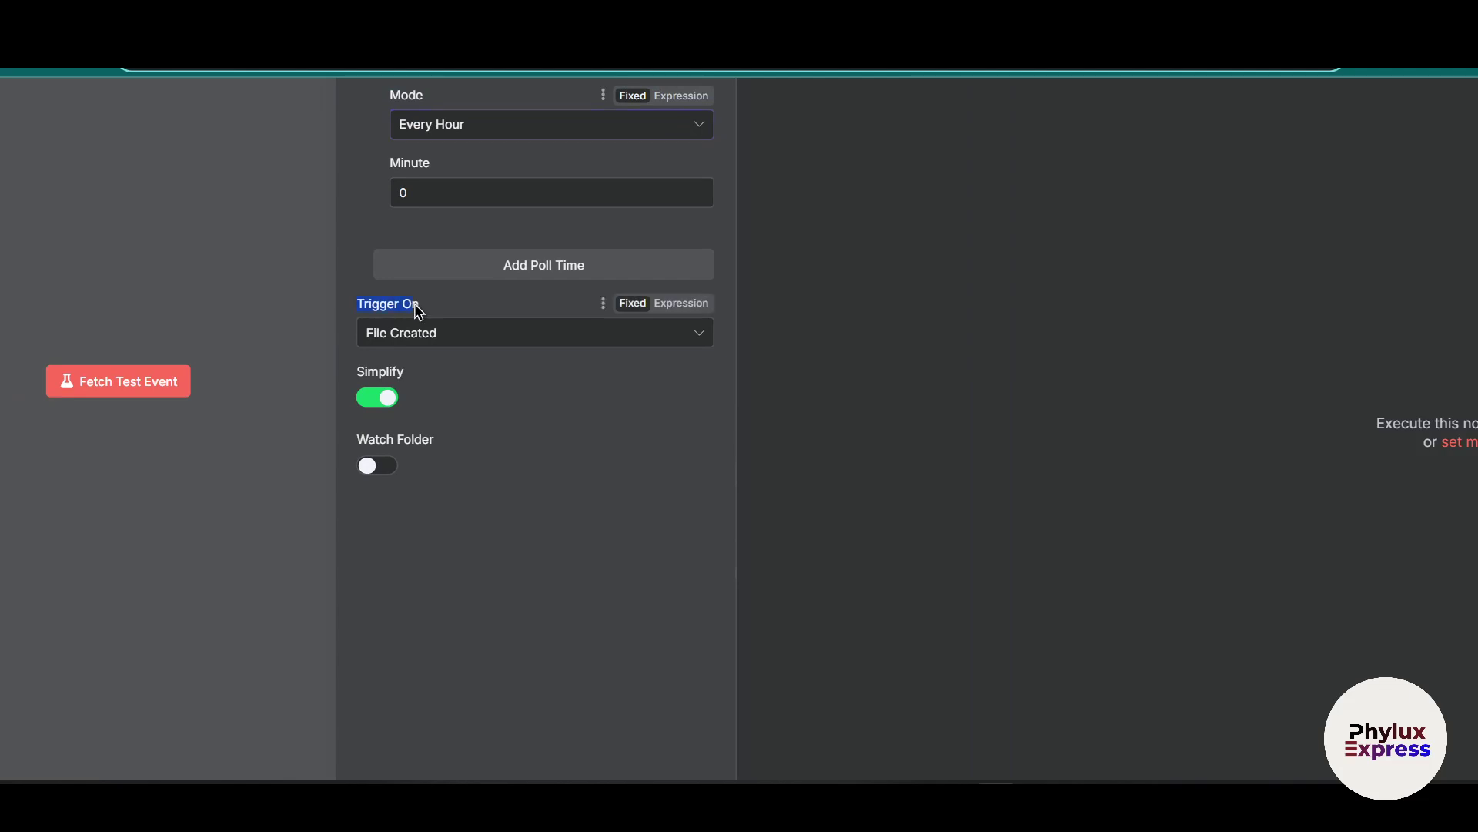
pyautogui.click(451, 345)
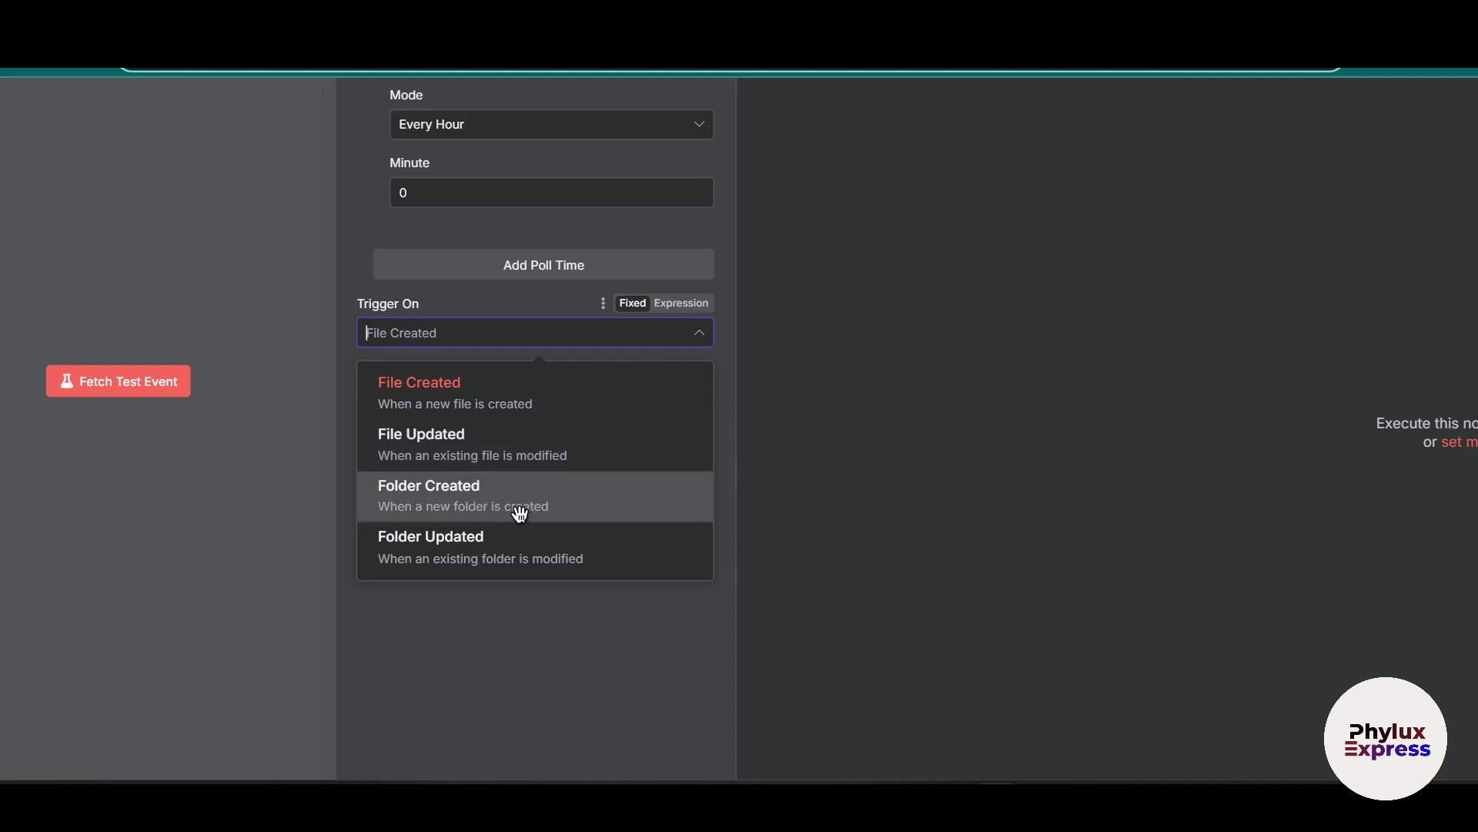
pyautogui.click(516, 624)
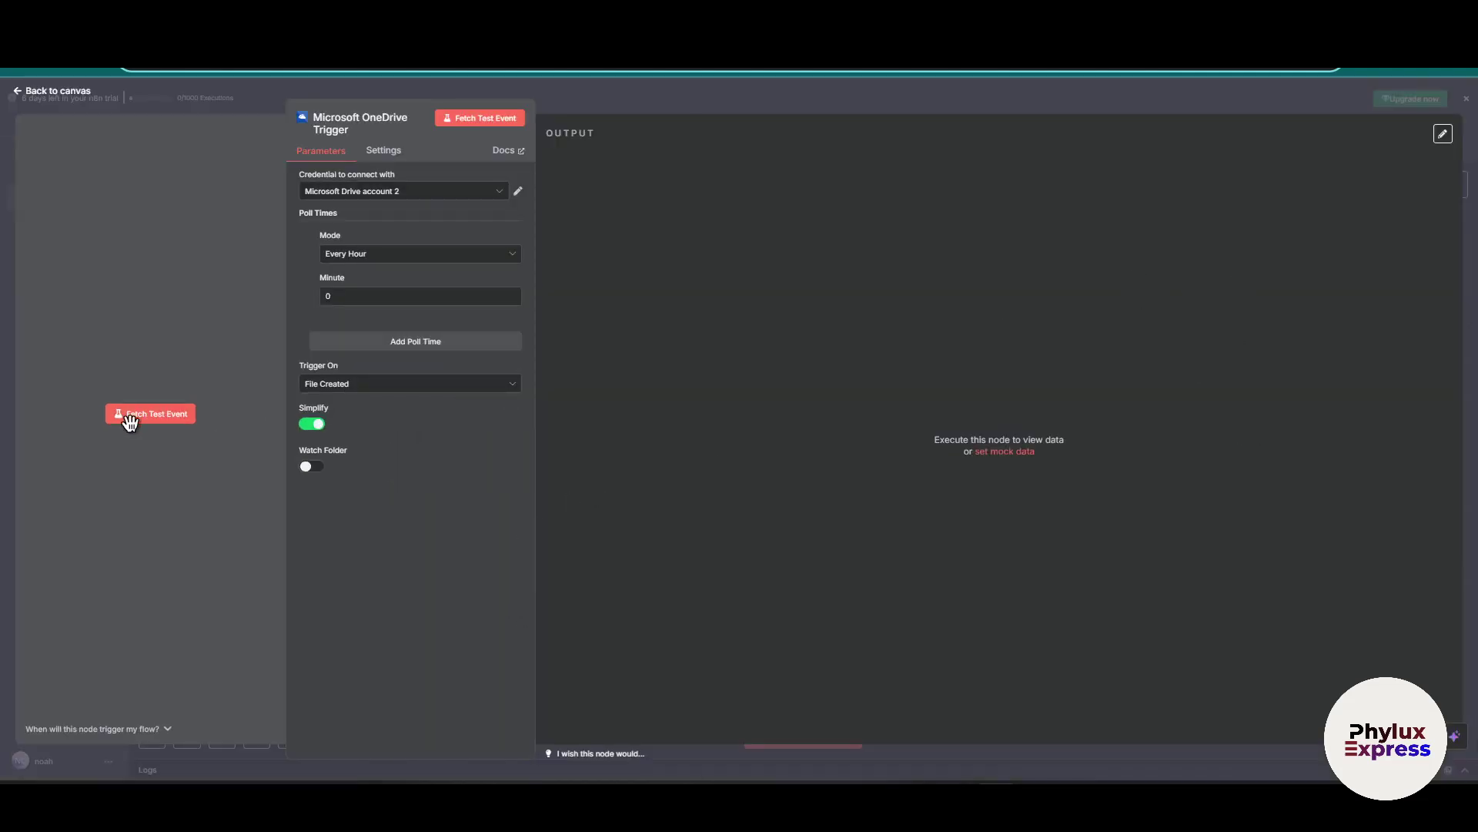
# Fetch a test event for the Microsoft OneDrive trigger.
pyautogui.click(129, 420)
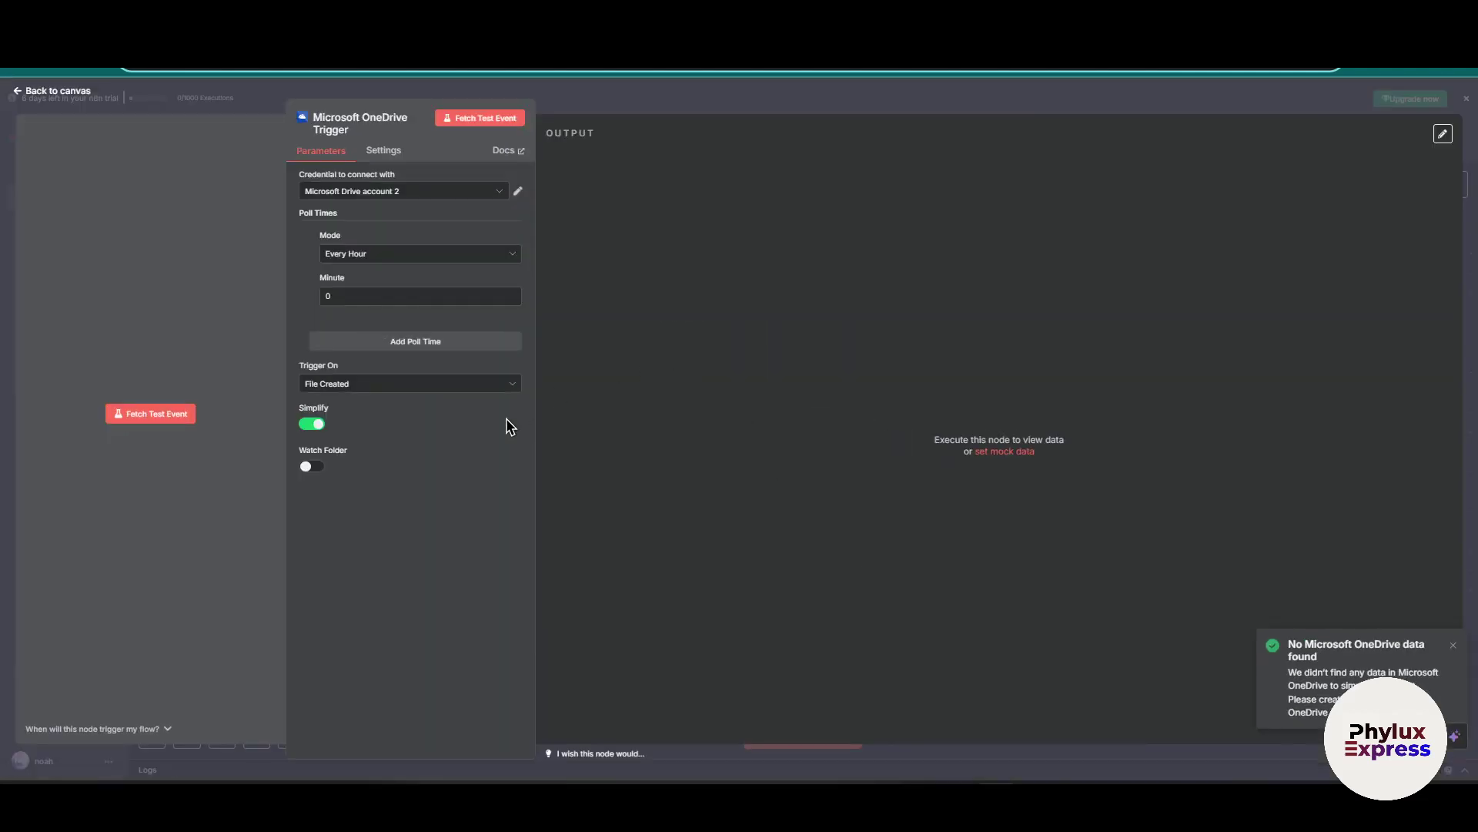
pyautogui.click(392, 395)
pyautogui.click(726, 297)
# Return to the canvas and move the Microsoft OneDrive Trigger node away from the manual trigger.
pyautogui.click(720, 108)
pyautogui.moveTo(637, 545); pyautogui.dragTo(825, 565)
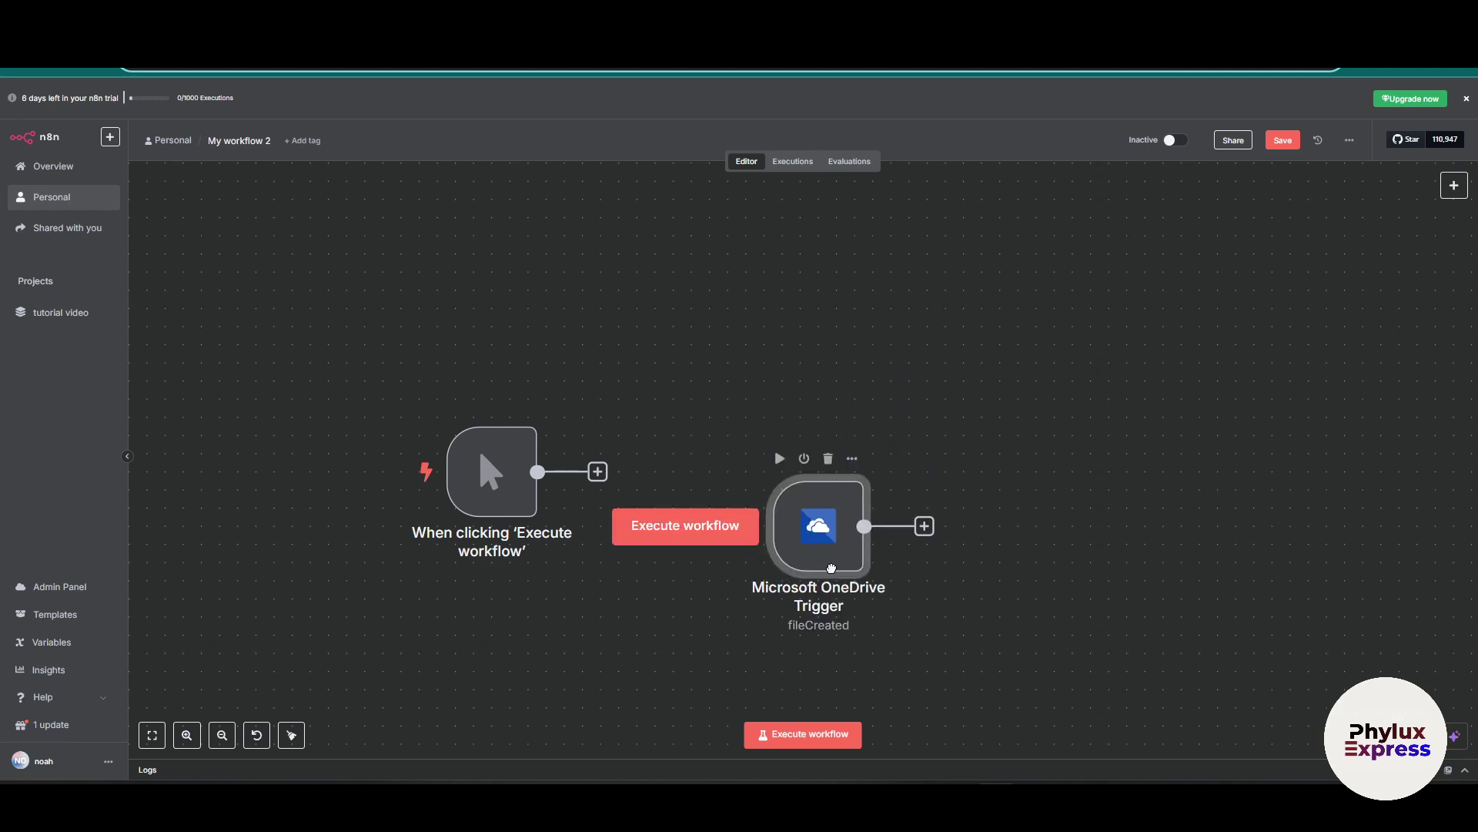
pyautogui.click(690, 354)
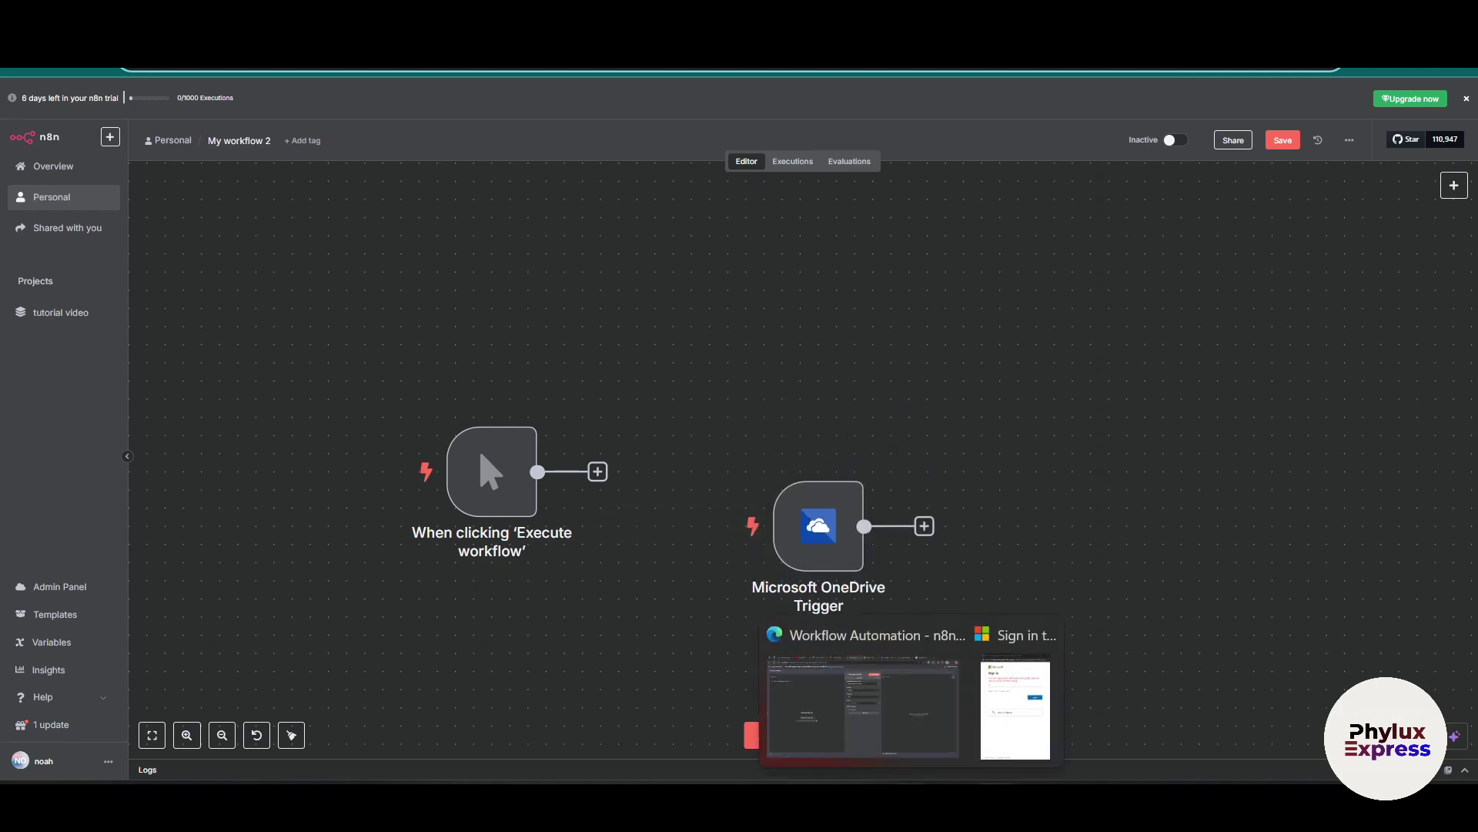
# Switch to the other n8n browser window and delete the Microsoft Outlook node from My workflow.
pyautogui.click(886, 747)
pyautogui.click(972, 132)
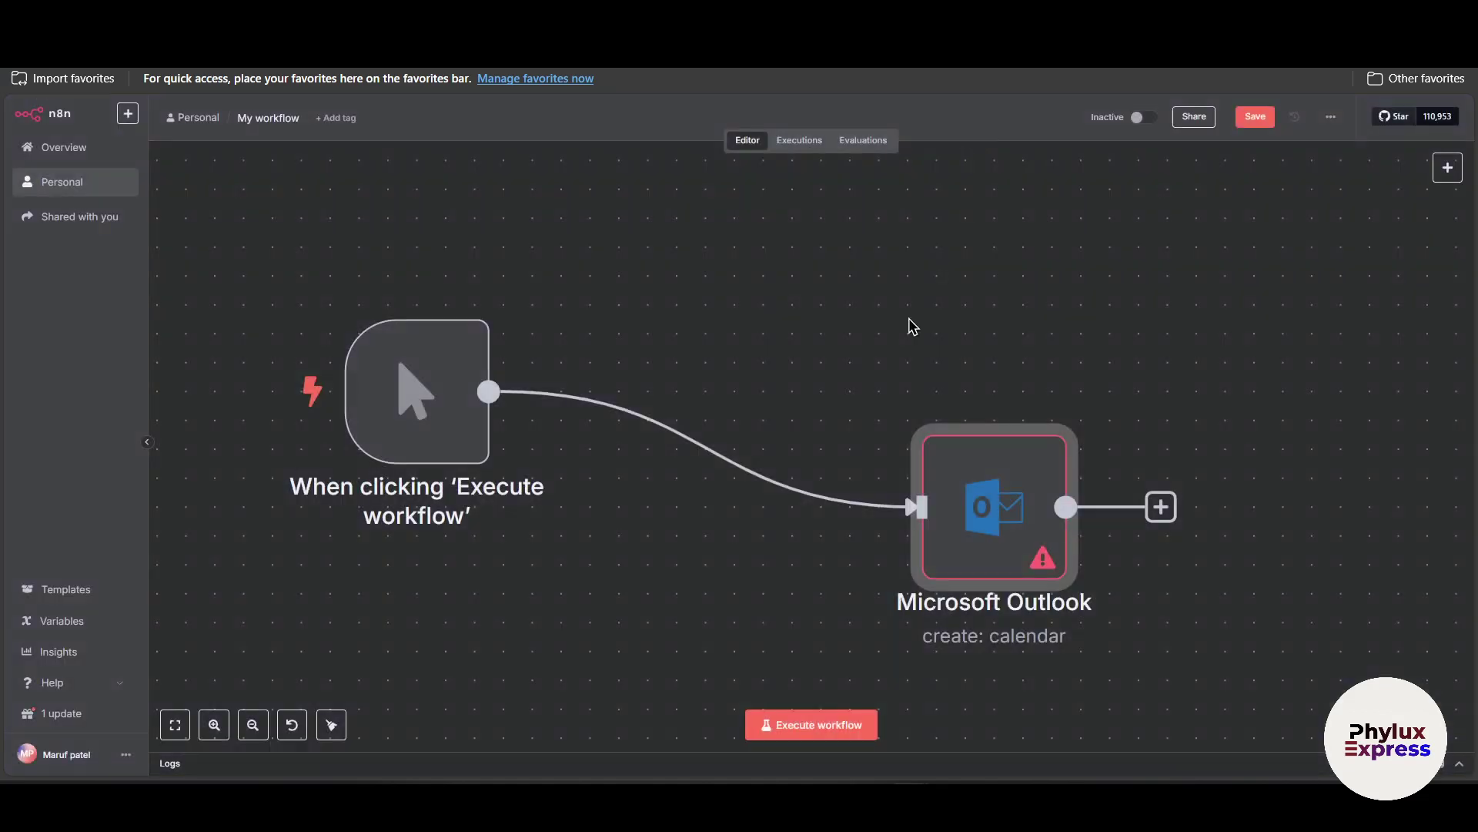
pyautogui.click(1007, 397)
# Find Microsoft OneDrive in the node search and add its file-created trigger to My workflow.
pyautogui.click(1442, 170)
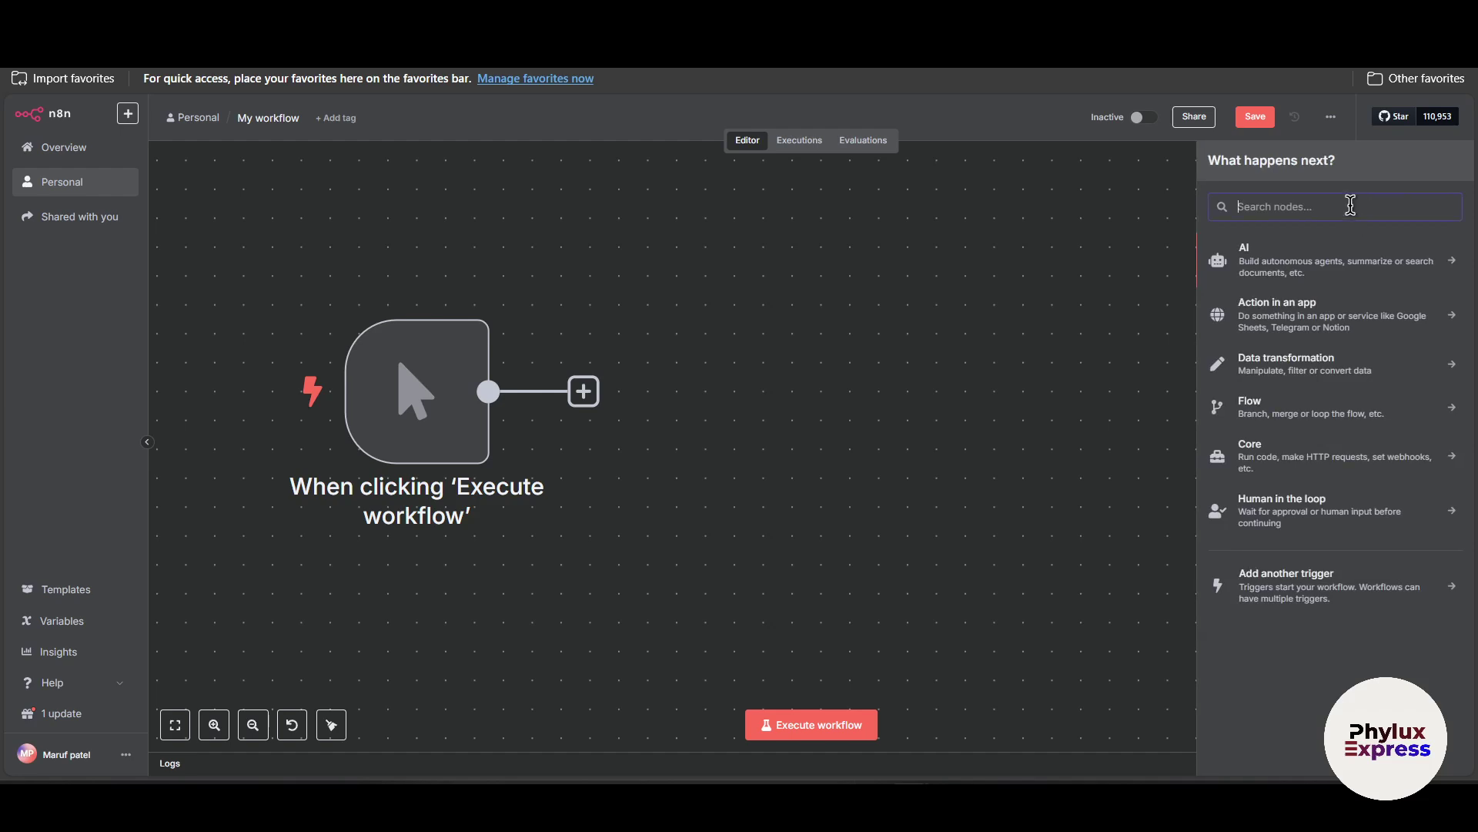
pyautogui.write('micros')
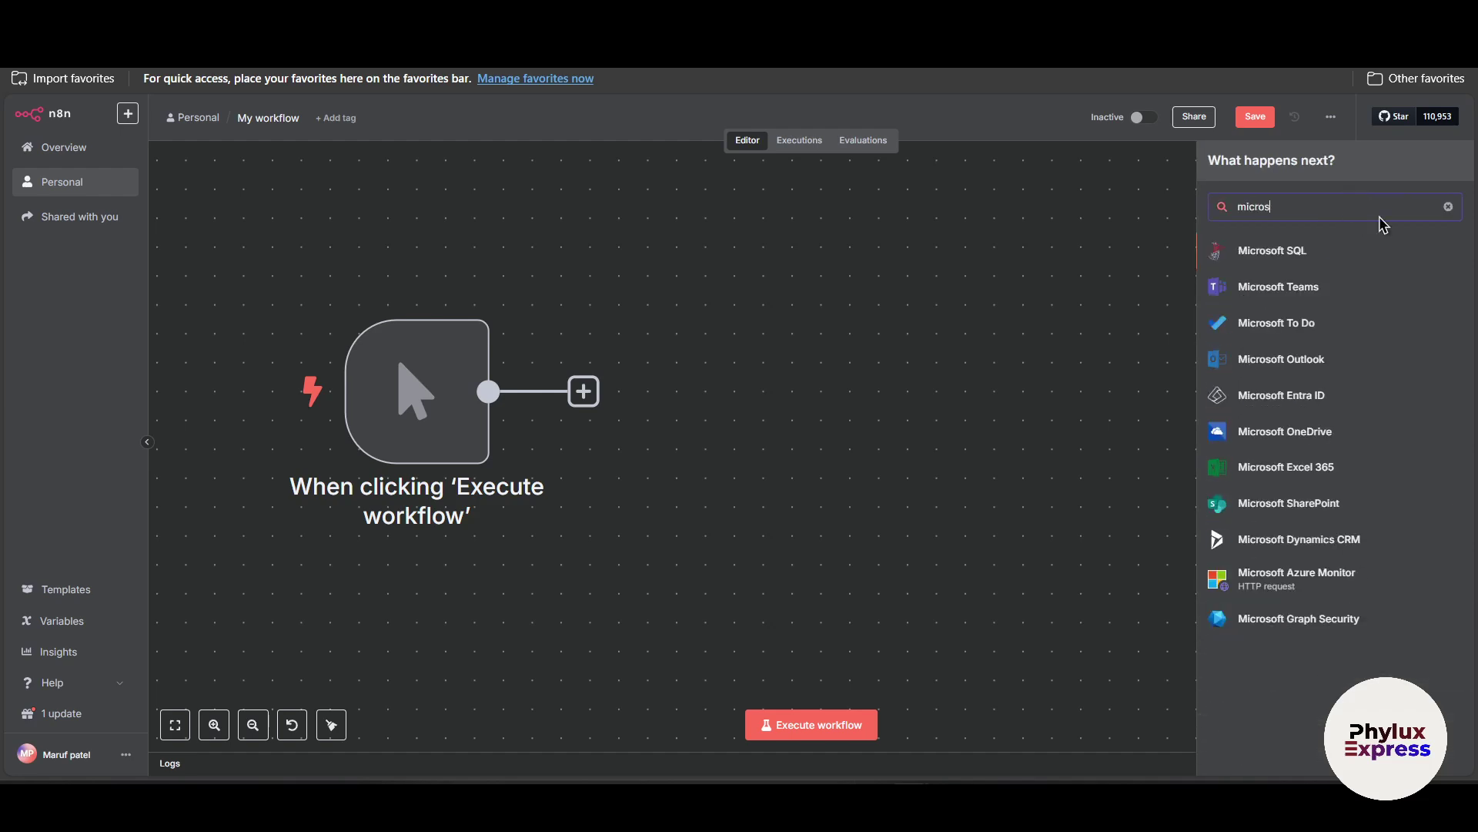
pyautogui.click(1333, 434)
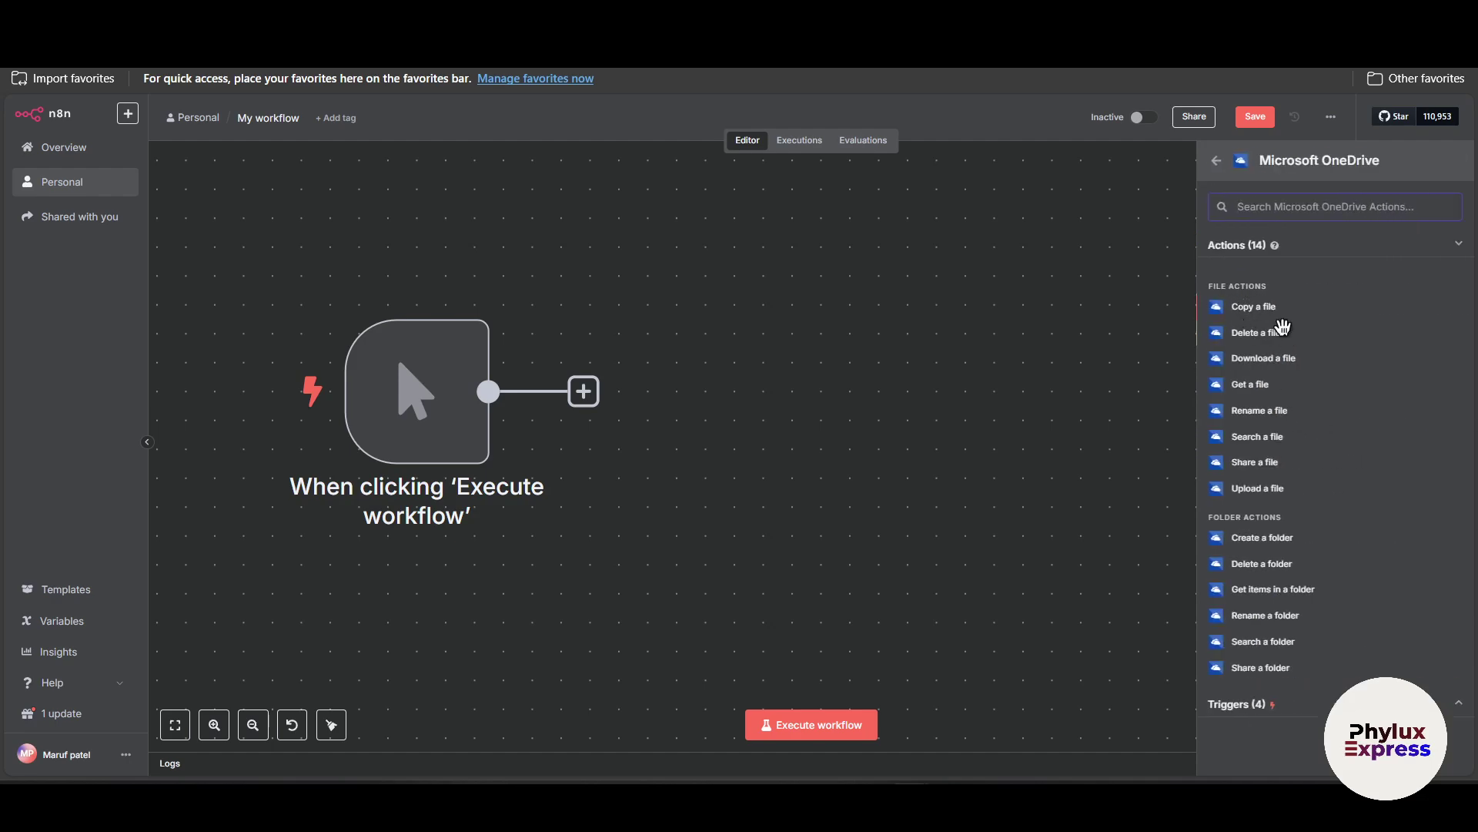
pyautogui.click(1325, 707)
pyautogui.scroll(2, 1369, 612)
pyautogui.scroll(-2, 1333, 600)
pyautogui.click(1320, 681)
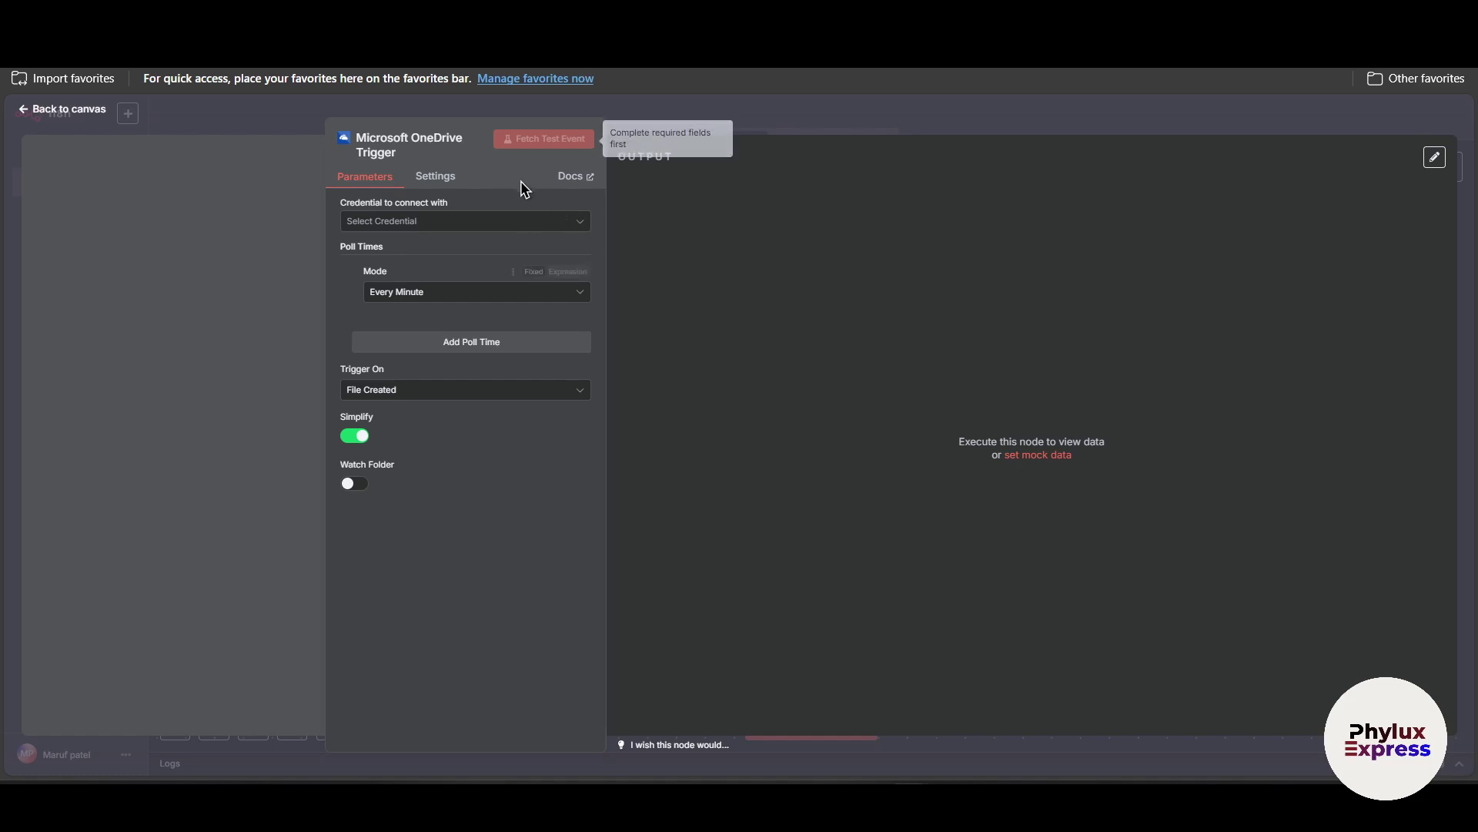
# Start a new Microsoft Drive OAuth2 credential for the trigger and review its redirect, authorization, token and client fields.
pyautogui.click(459, 223)
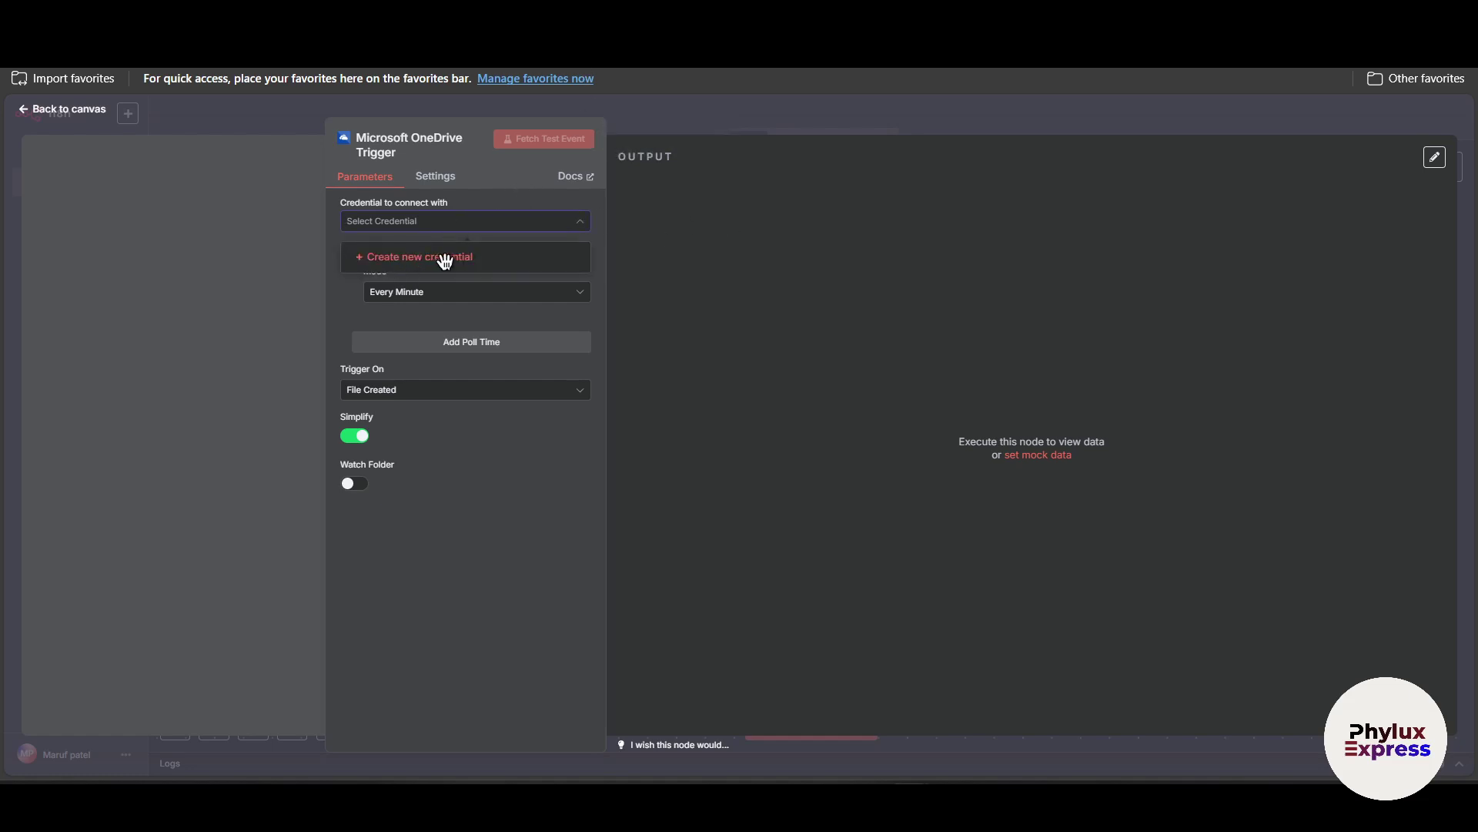
pyautogui.click(439, 258)
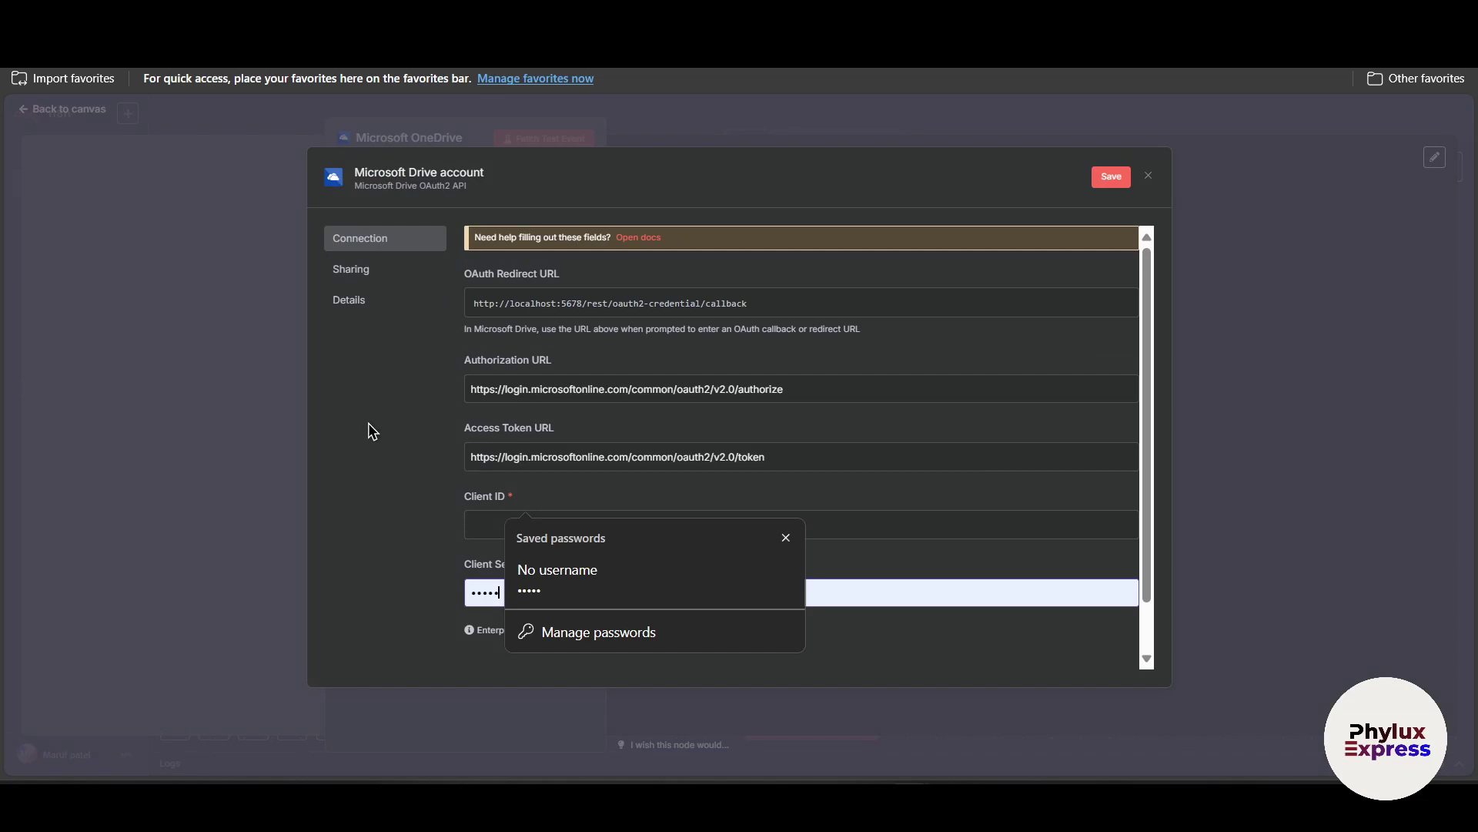
pyautogui.click(372, 432)
pyautogui.moveTo(471, 274); pyautogui.dragTo(577, 279)
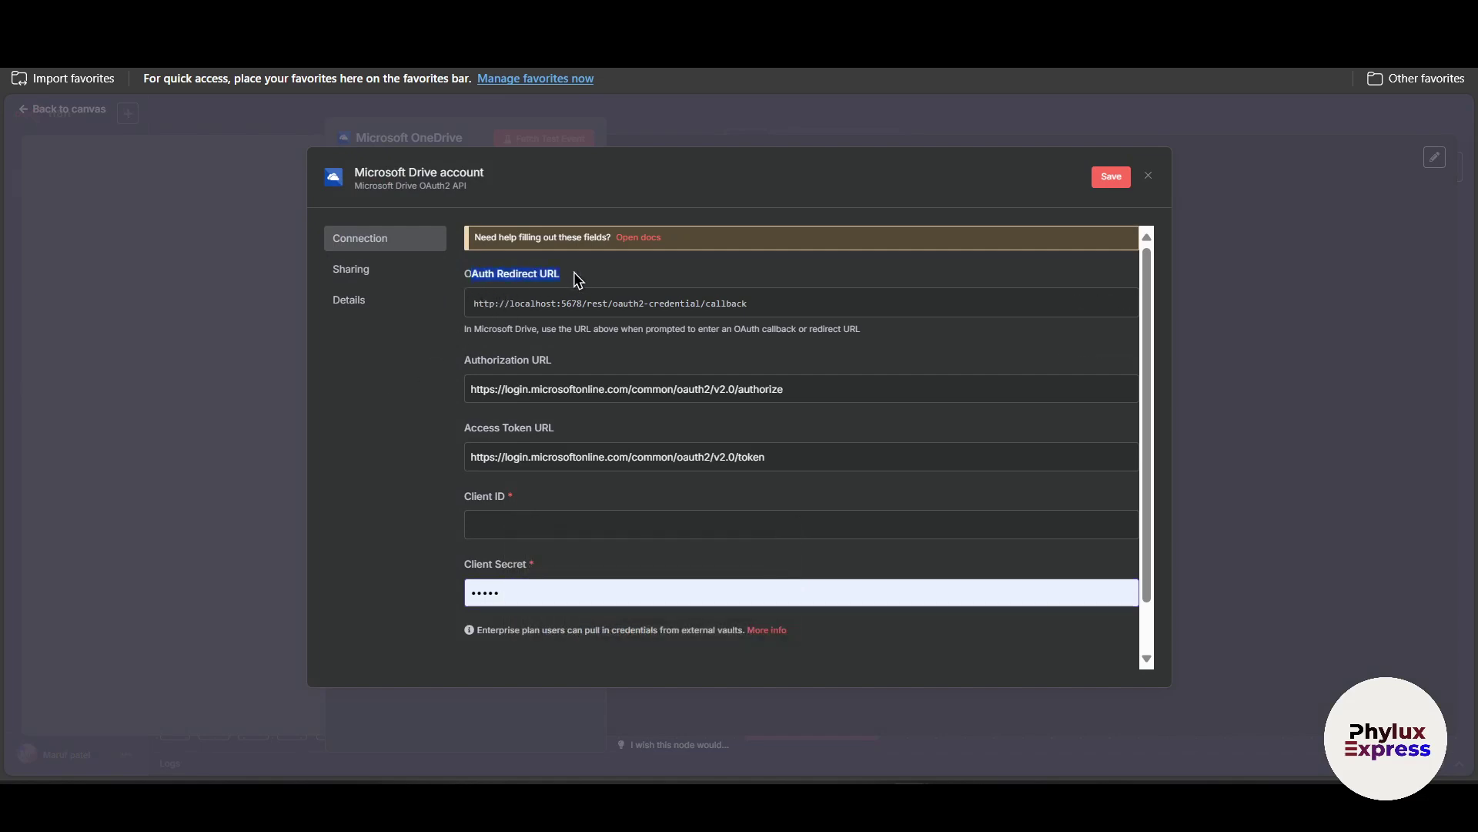
pyautogui.moveTo(429, 373); pyautogui.dragTo(587, 375)
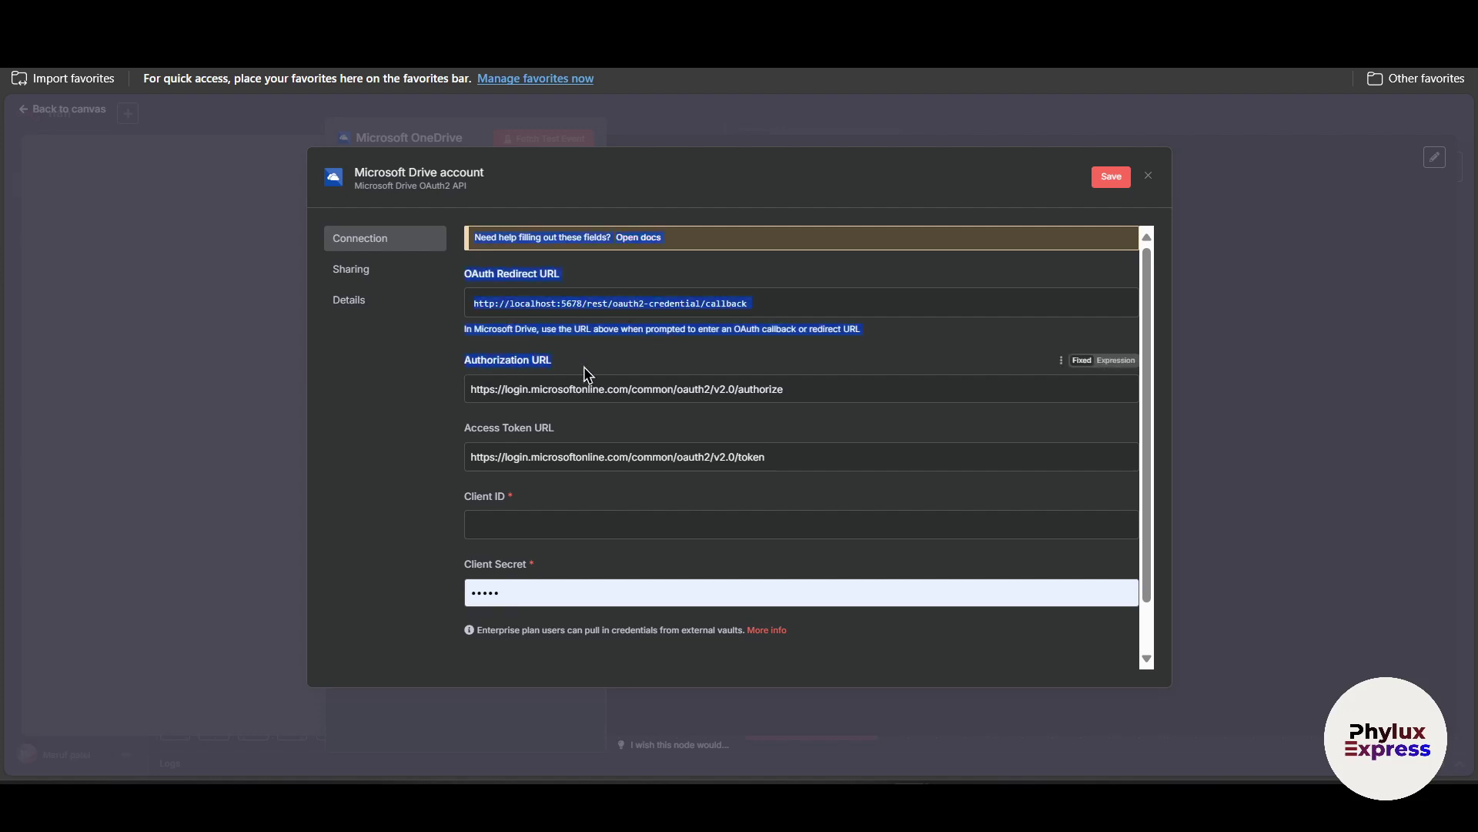
pyautogui.click(343, 437)
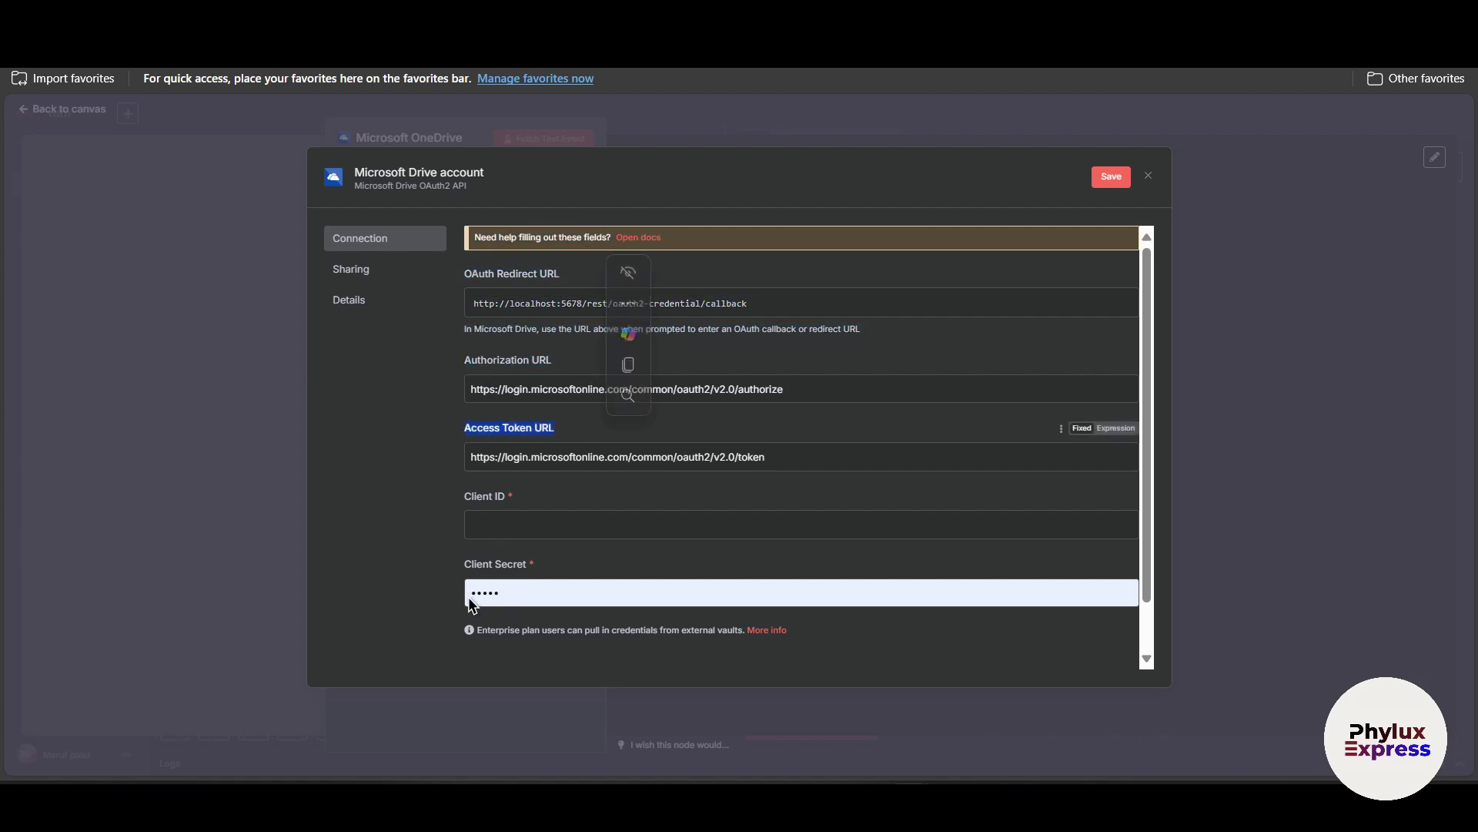
pyautogui.moveTo(465, 496); pyautogui.dragTo(497, 501)
pyautogui.click(430, 470)
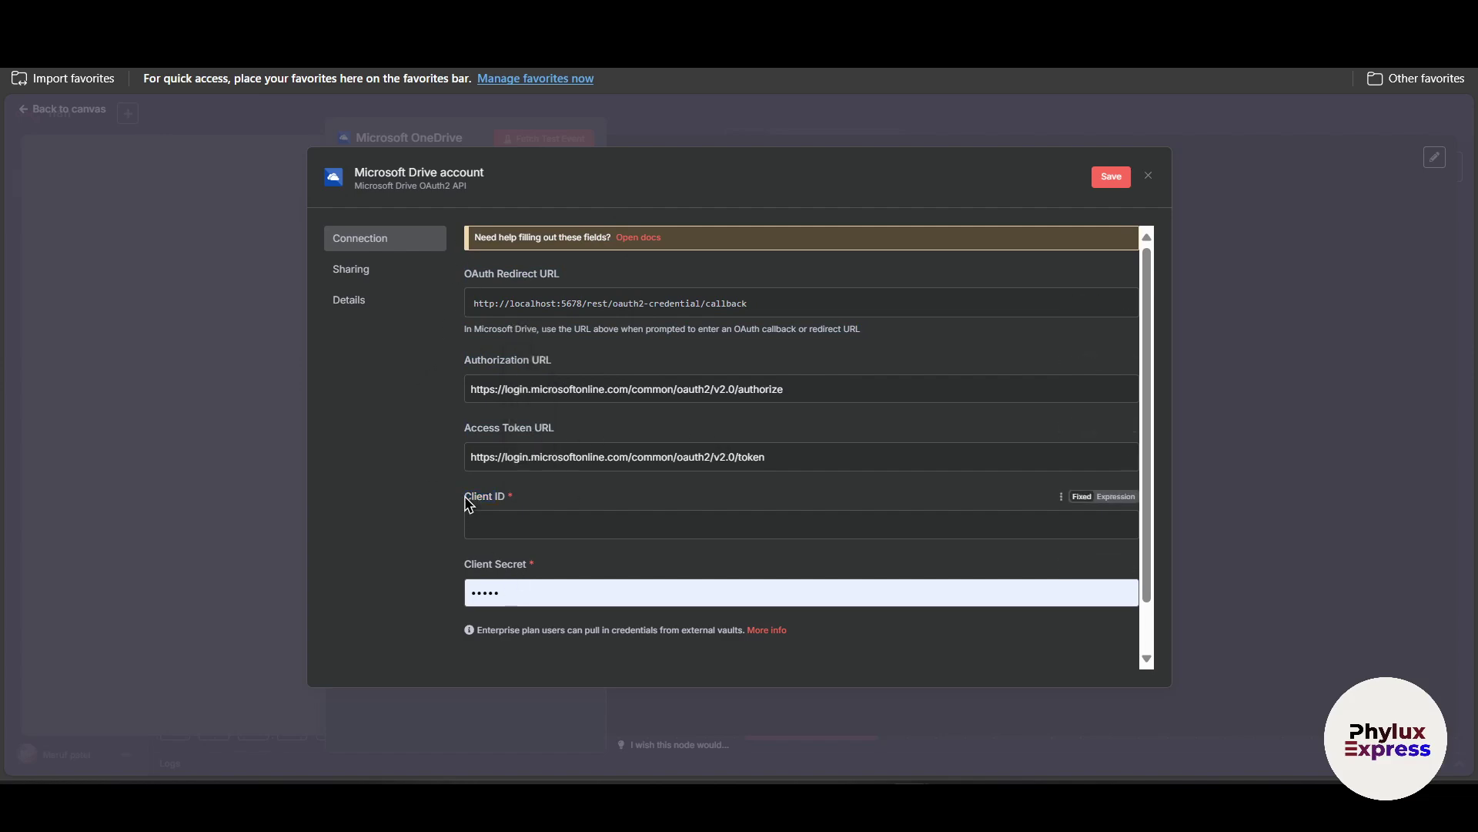
pyautogui.moveTo(489, 503); pyautogui.dragTo(523, 508)
pyautogui.moveTo(459, 578); pyautogui.dragTo(537, 569)
pyautogui.click(443, 502)
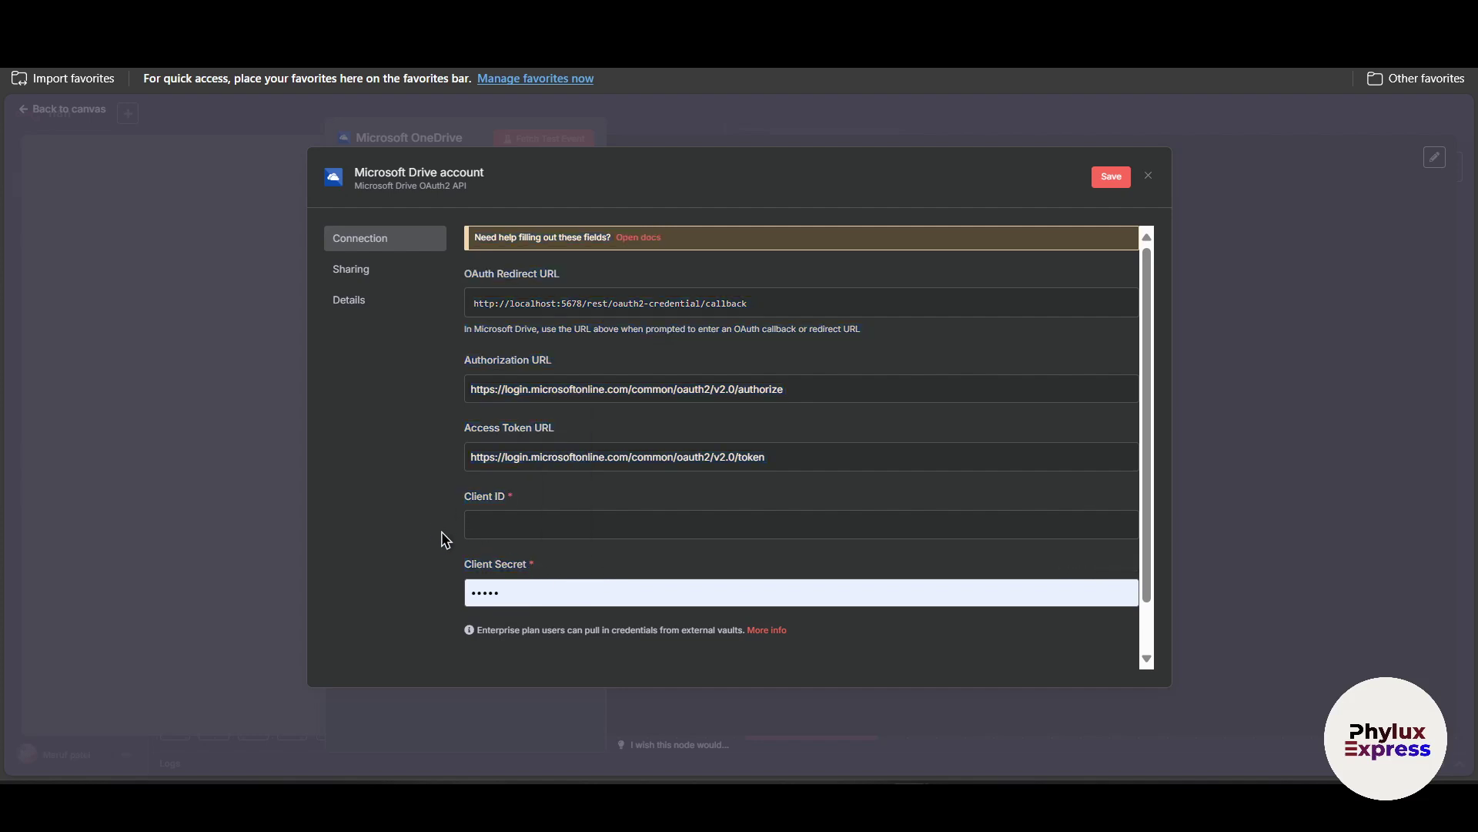
# Open the credential's n8n documentation and read the OAuth2 instructions for registering an application.
pyautogui.click(638, 239)
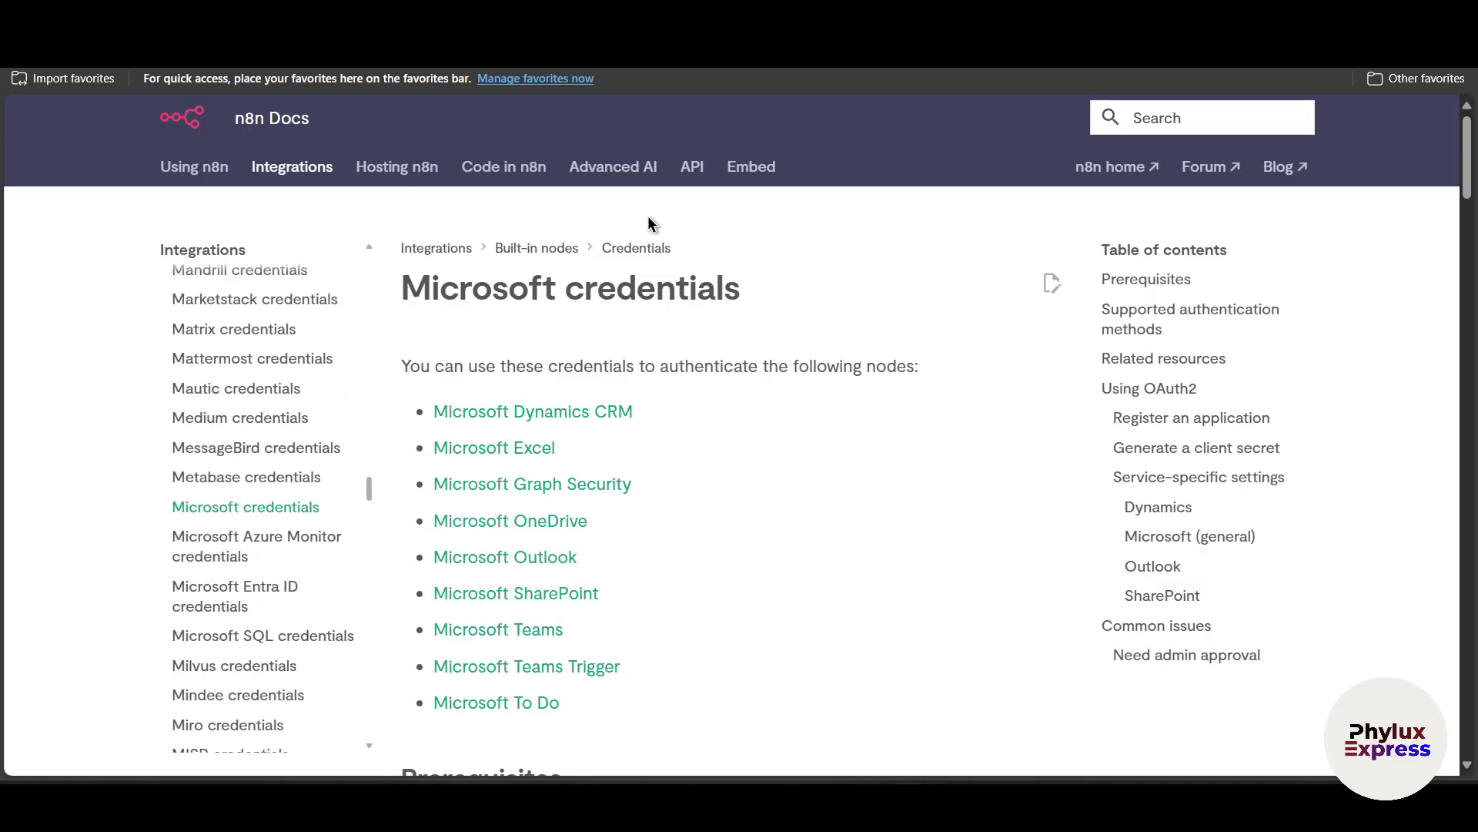
pyautogui.scroll(-10, 622, 446)
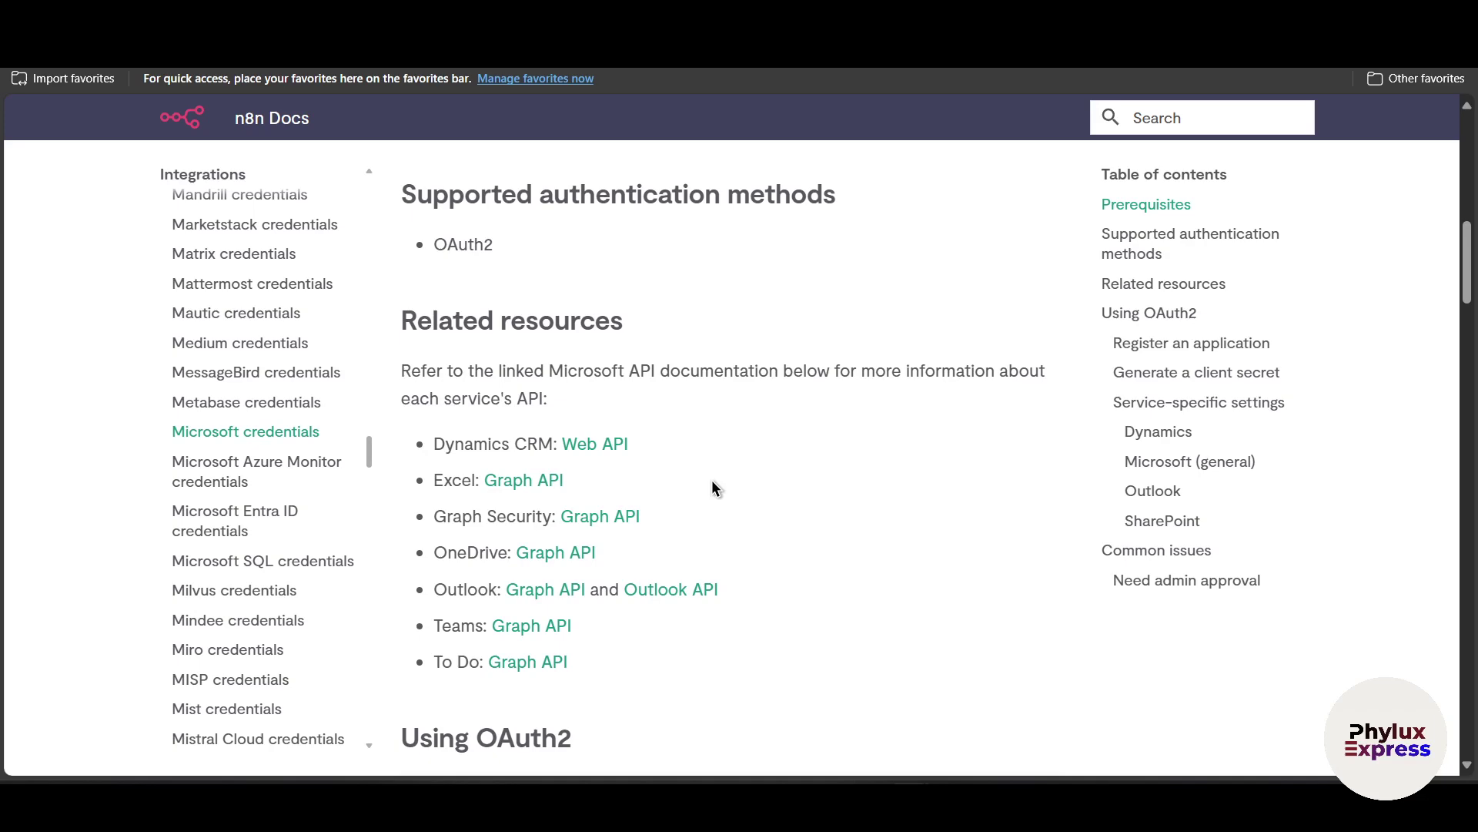
pyautogui.scroll(-5, 709, 474)
pyautogui.scroll(-1, 701, 532)
pyautogui.scroll(-4, 733, 614)
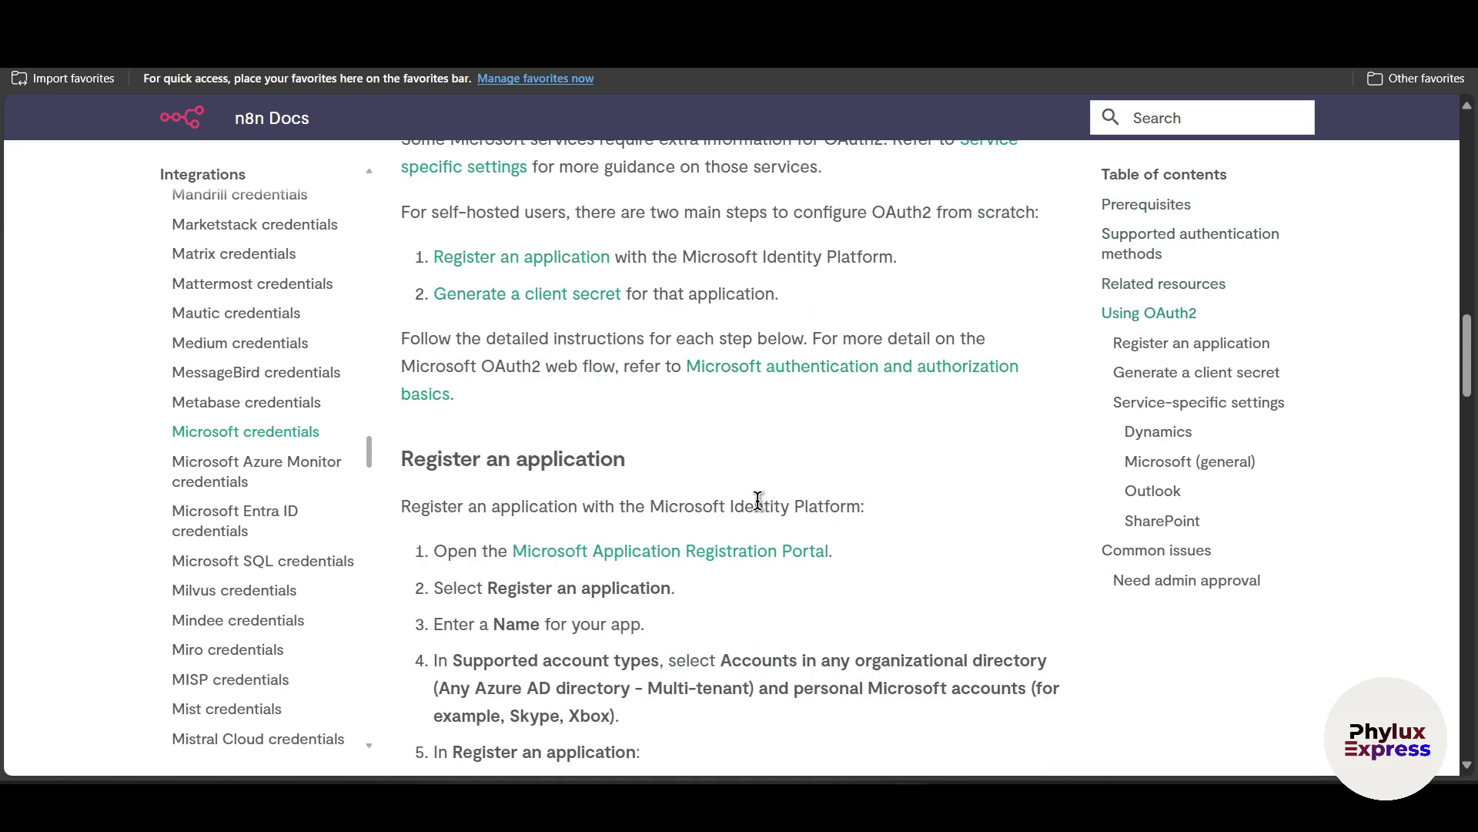
pyautogui.scroll(-1, 494, 529)
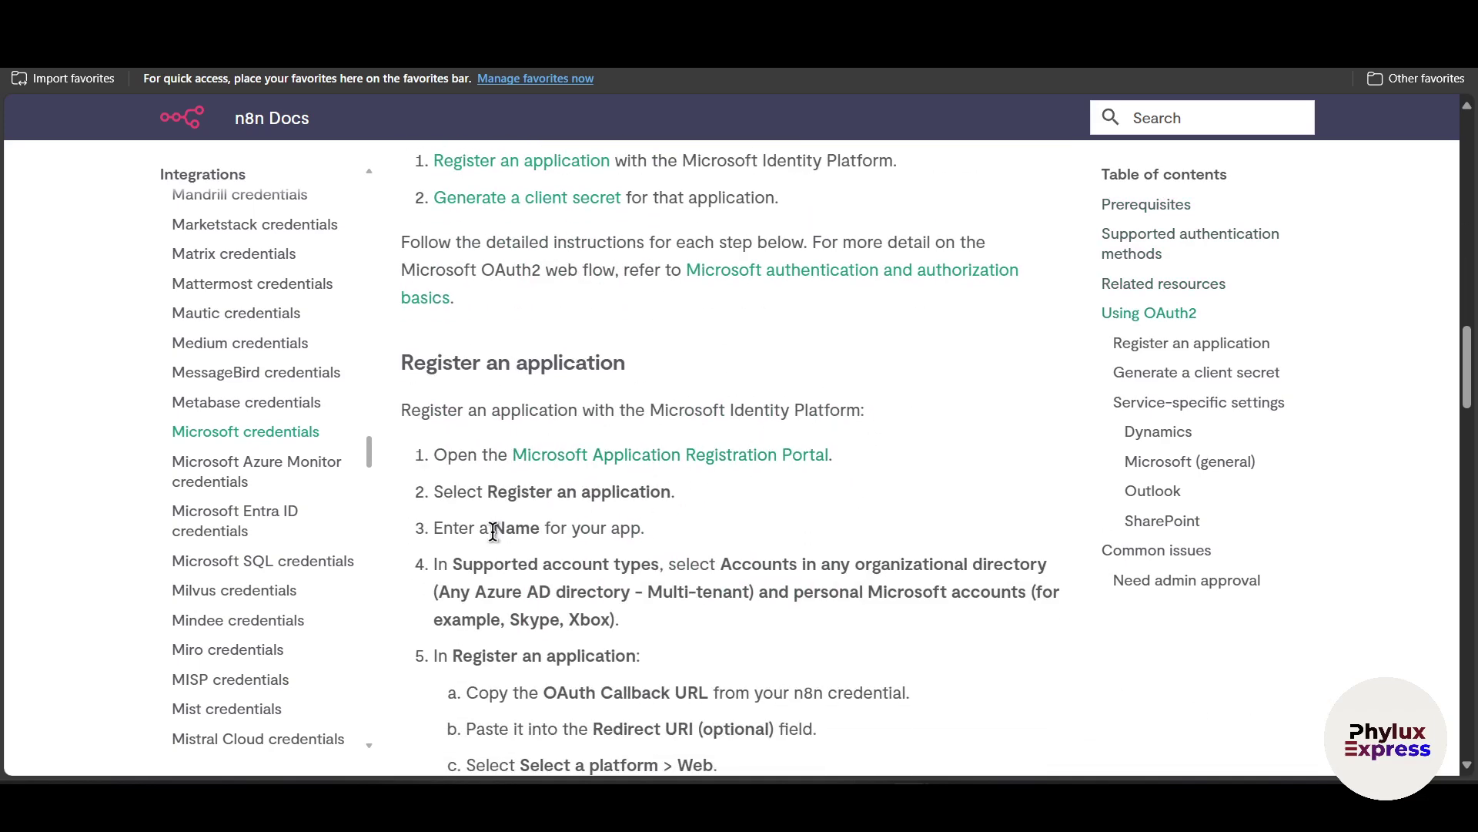
pyautogui.moveTo(387, 379); pyautogui.dragTo(852, 592)
pyautogui.scroll(2, 807, 451)
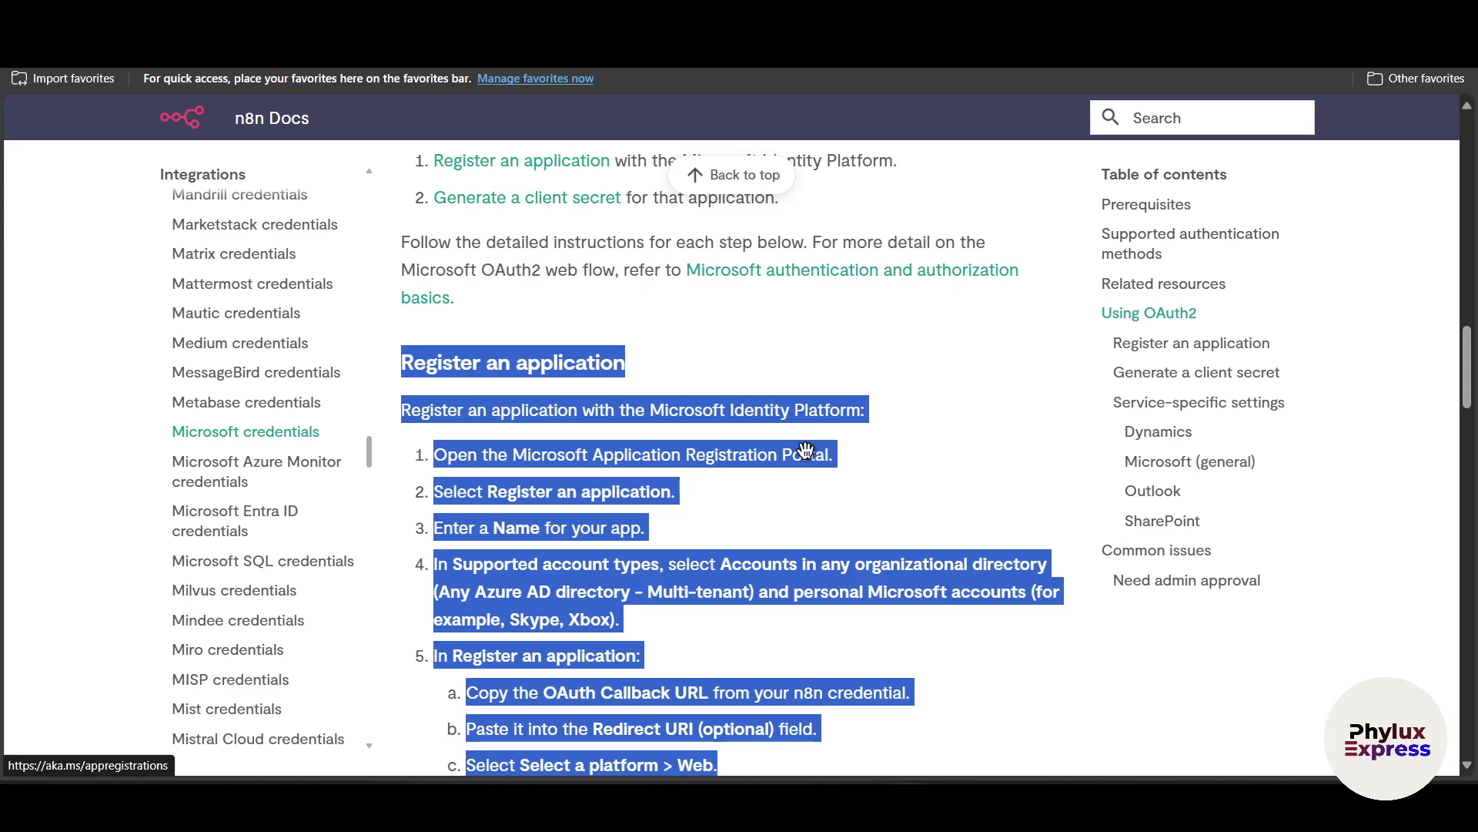
pyautogui.click(878, 410)
pyautogui.scroll(-1, 835, 446)
pyautogui.scroll(1, 817, 583)
pyautogui.scroll(1, 462, 570)
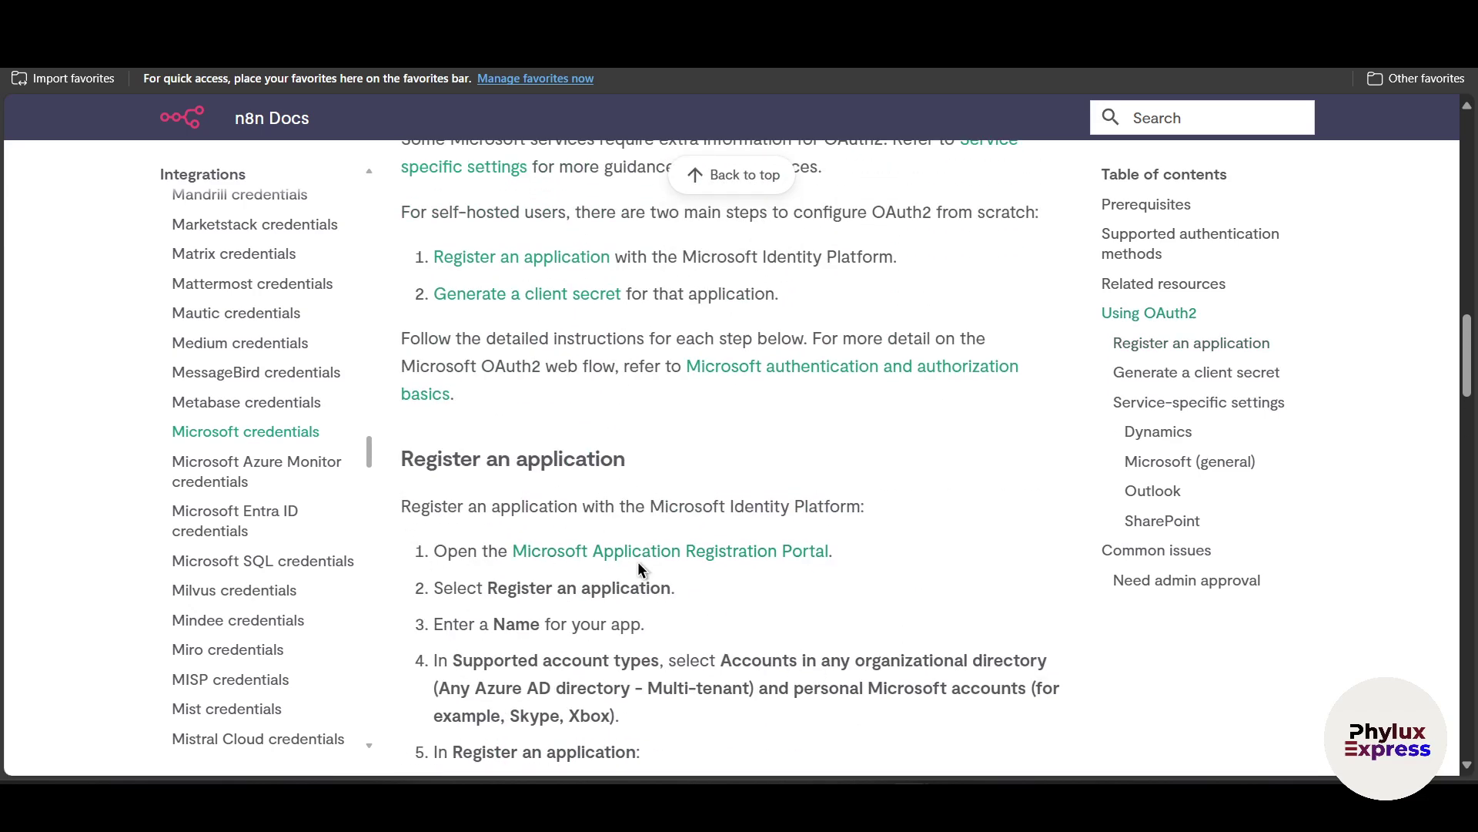
# Open the Microsoft Application Registration Portal linked in the docs and start a new app registration in Azure.
pyautogui.click(716, 553)
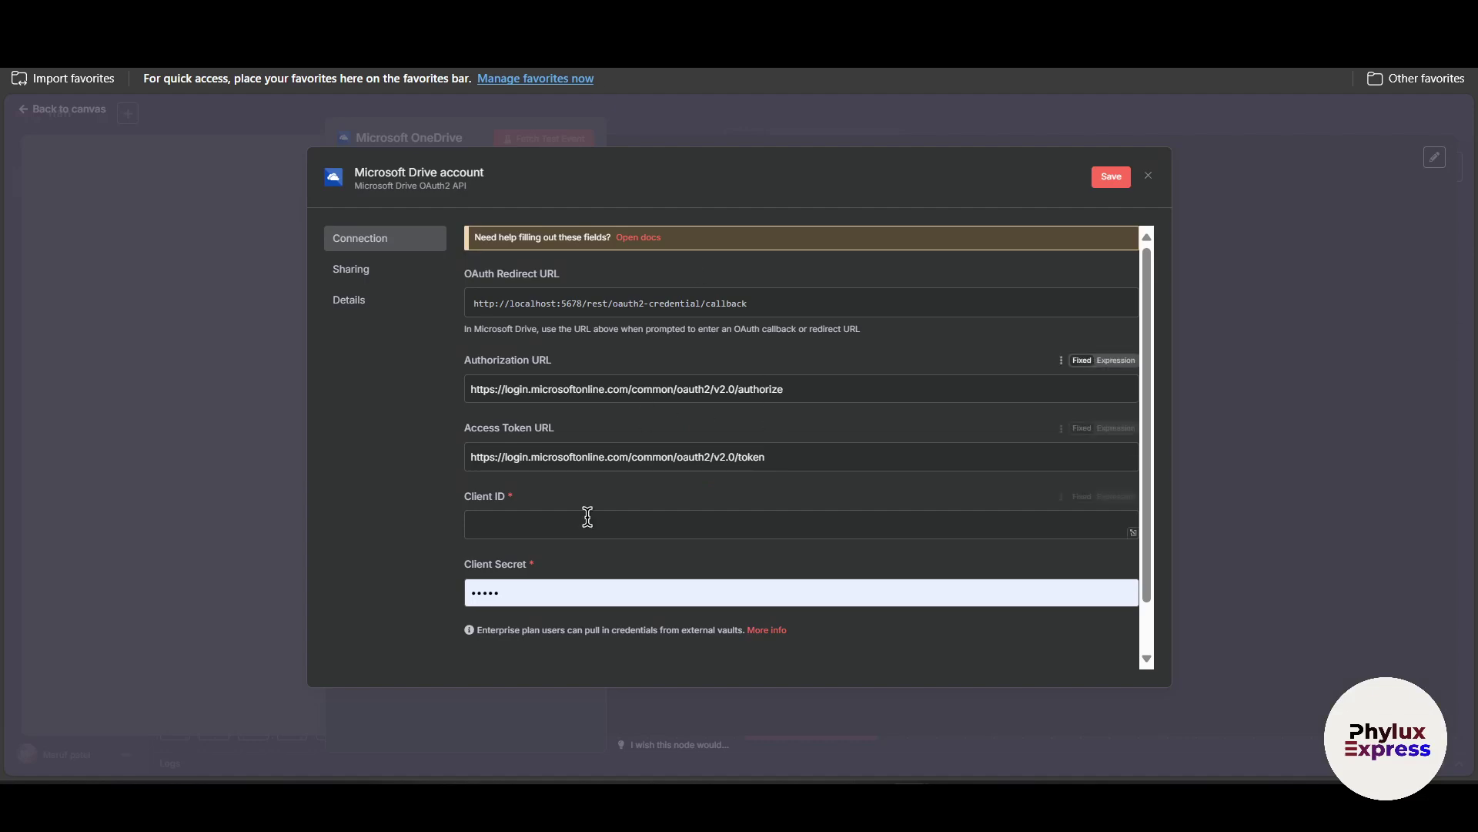
pyautogui.click(539, 592)
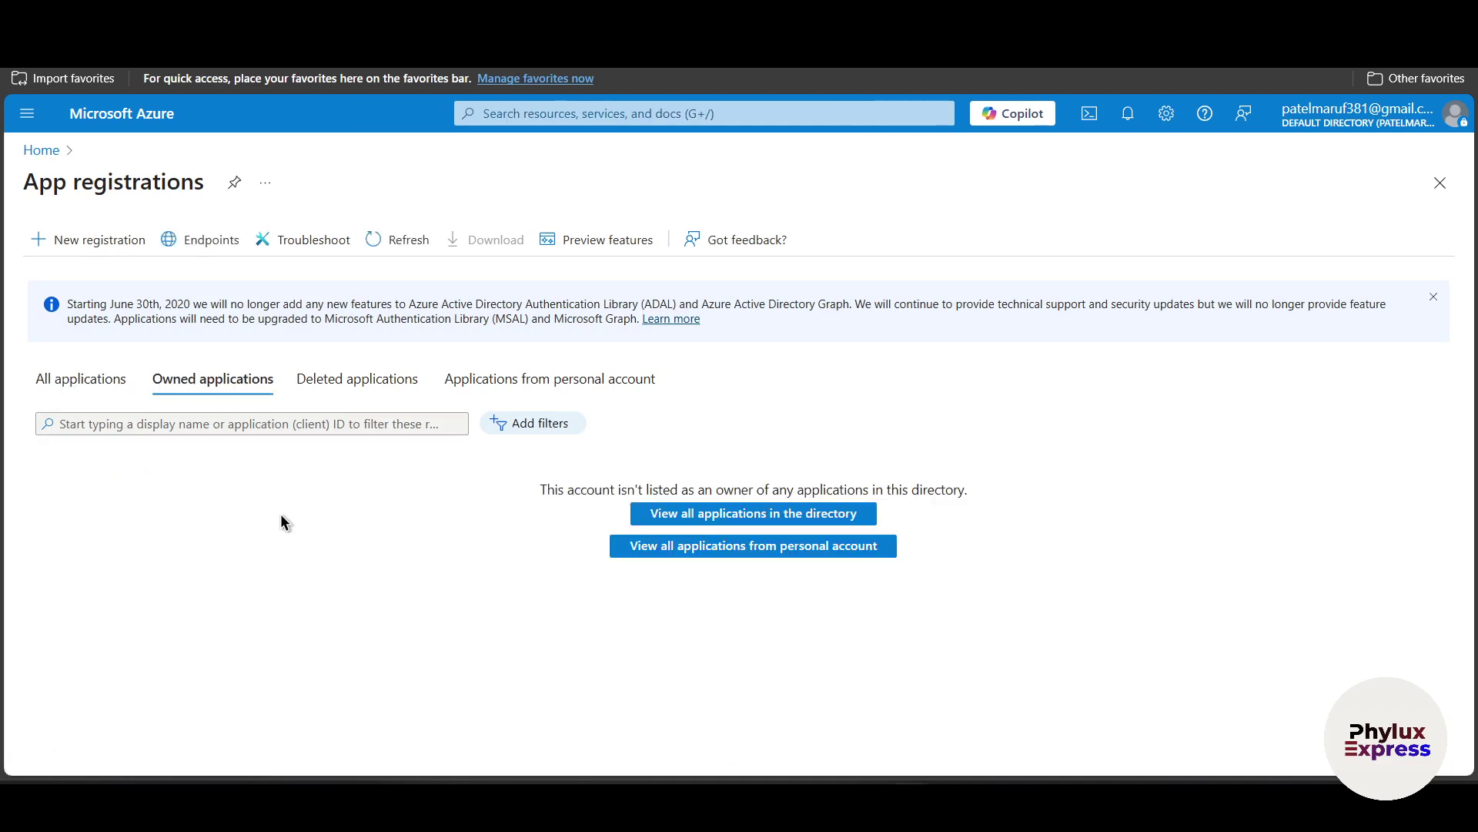
pyautogui.moveTo(27, 182); pyautogui.dragTo(217, 188)
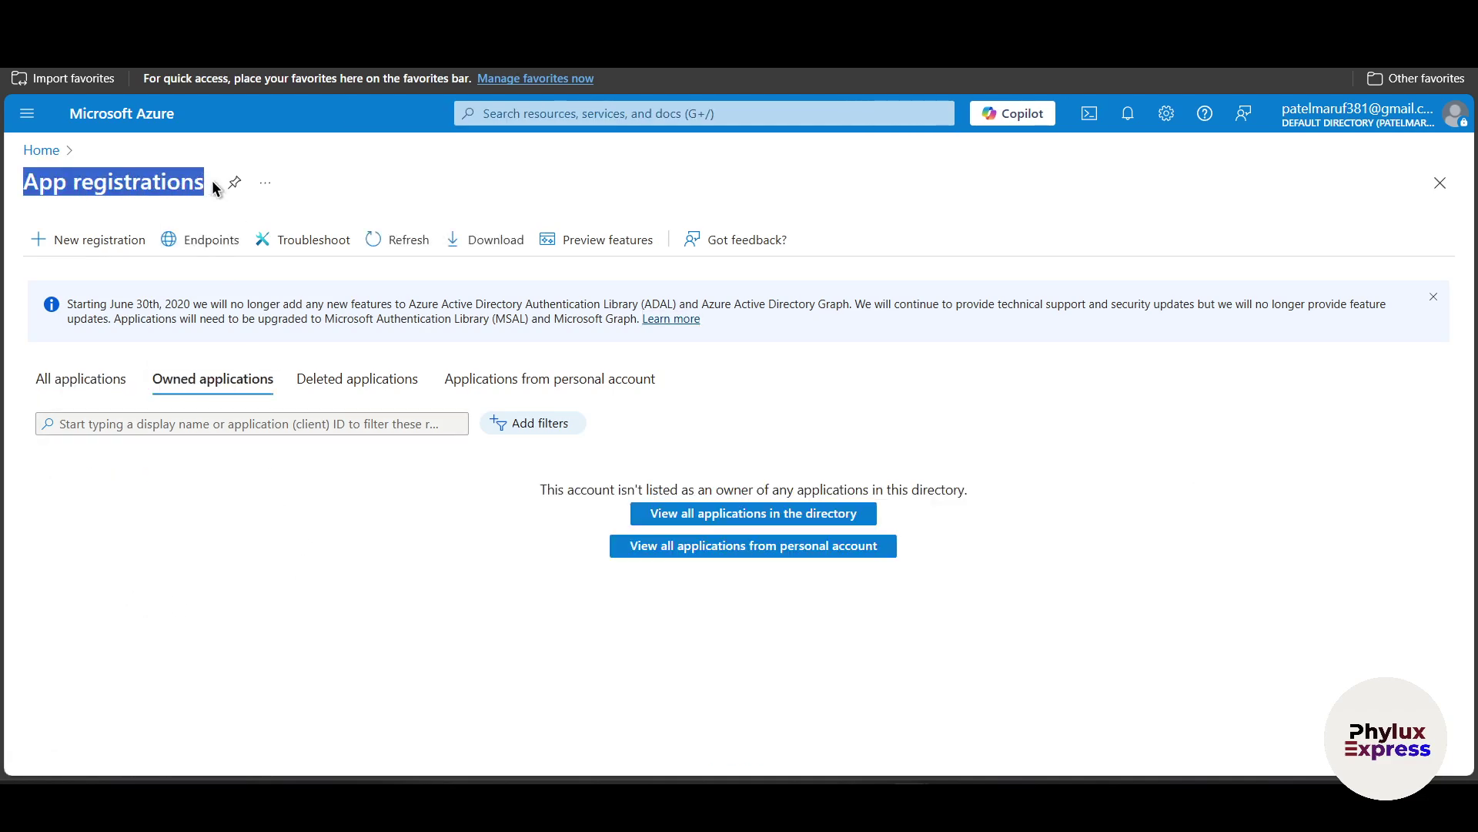
pyautogui.click(276, 582)
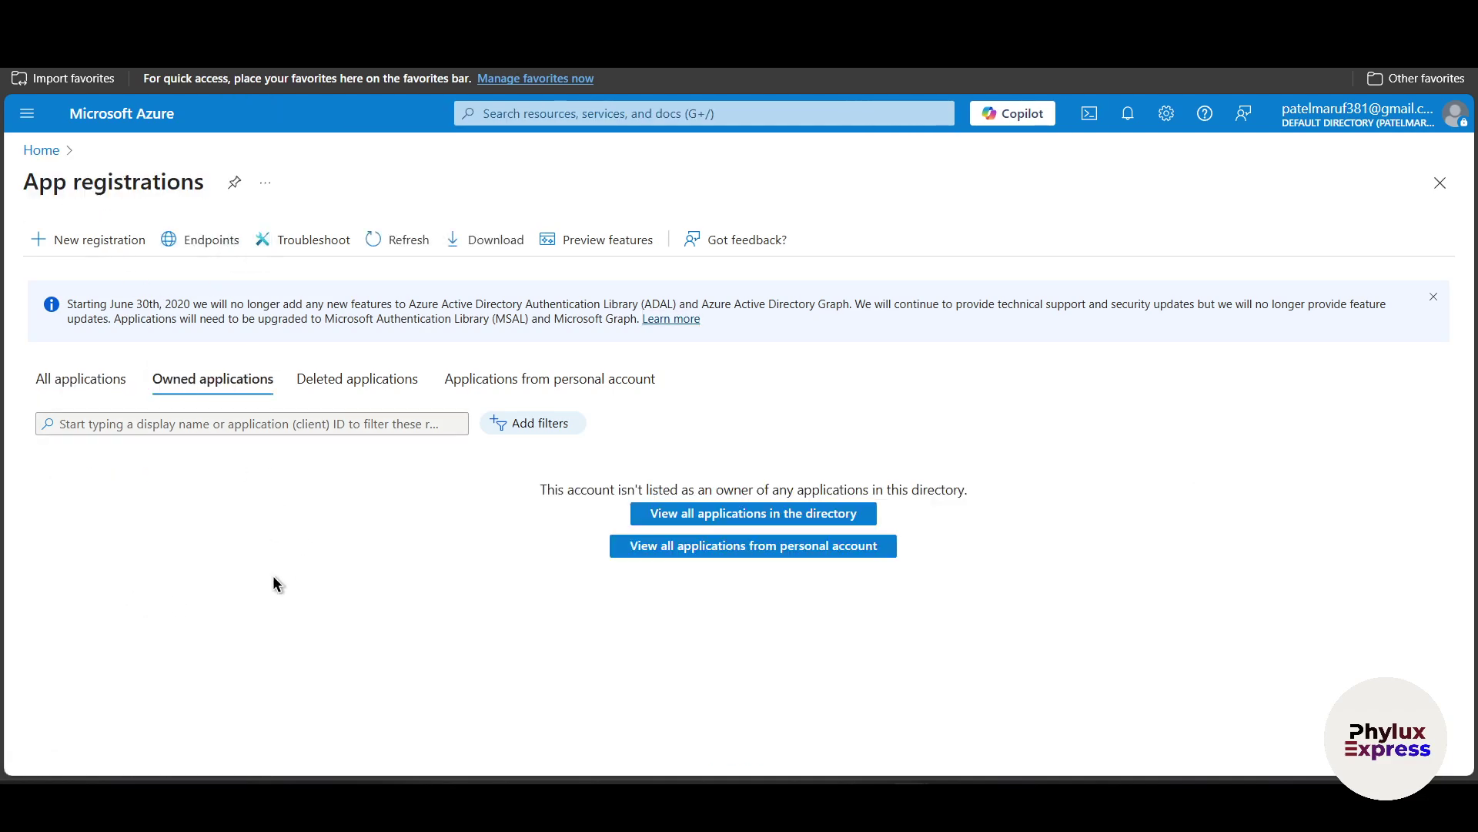
pyautogui.click(98, 238)
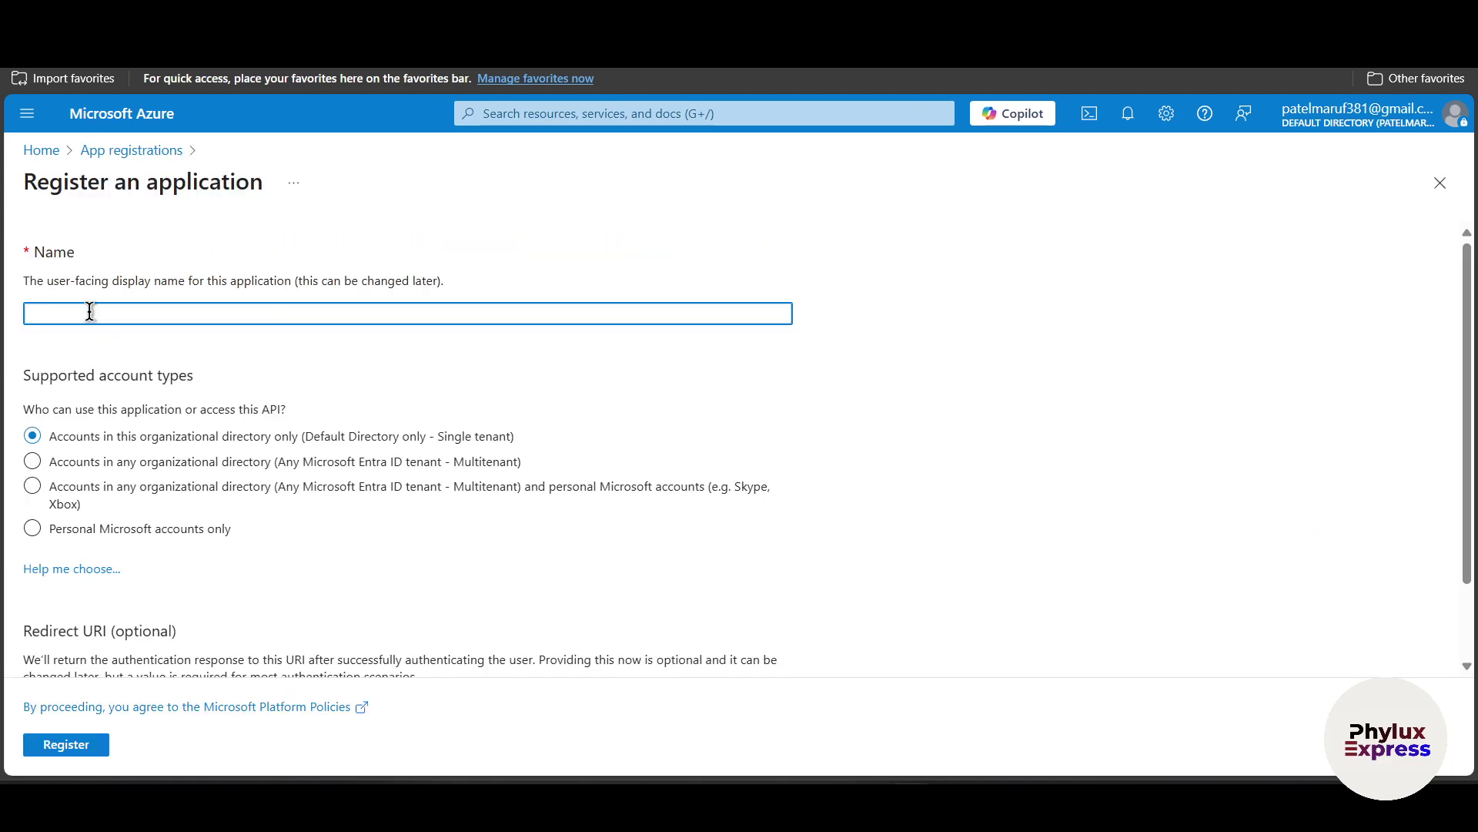
# Review the registration form's name, account type and redirect URI fields, and copy the OAuth Redirect URL from the n8n credential.
pyautogui.moveTo(31, 251); pyautogui.dragTo(71, 282)
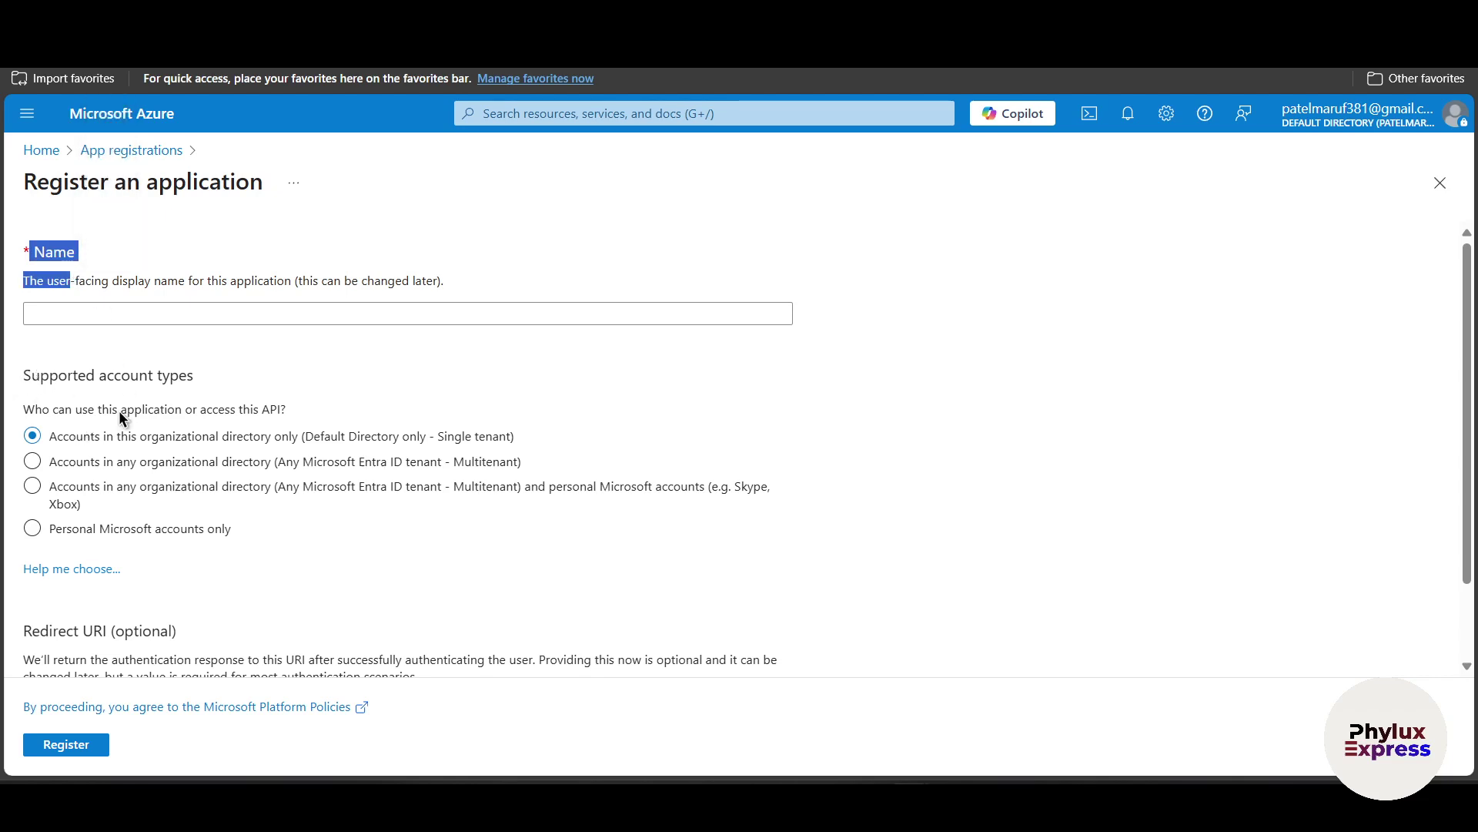
pyautogui.scroll(-2, 275, 562)
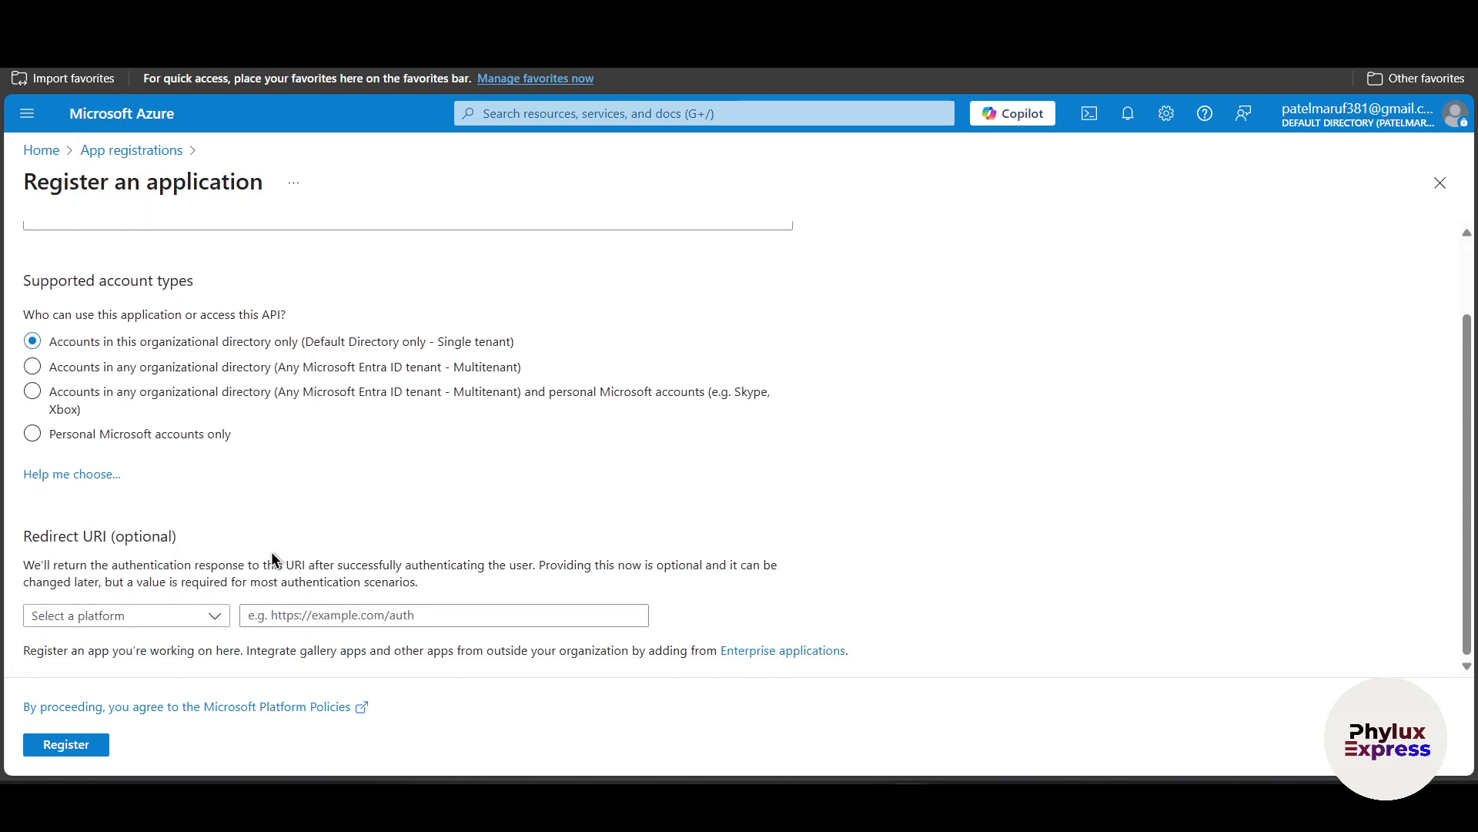
pyautogui.scroll(2, 320, 584)
pyautogui.scroll(-2, 177, 539)
pyautogui.moveTo(28, 537); pyautogui.dragTo(177, 537)
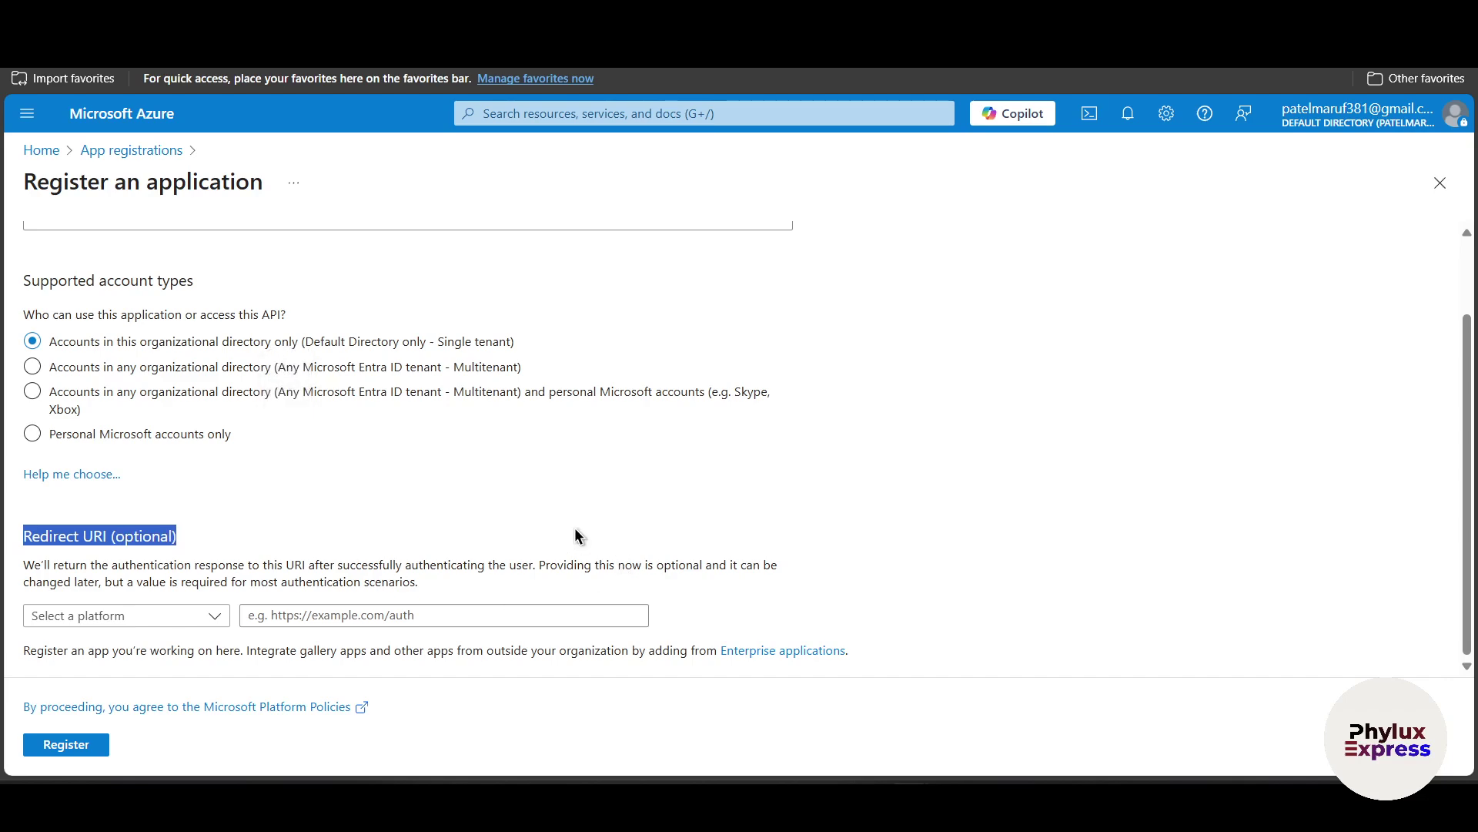
pyautogui.click(204, 507)
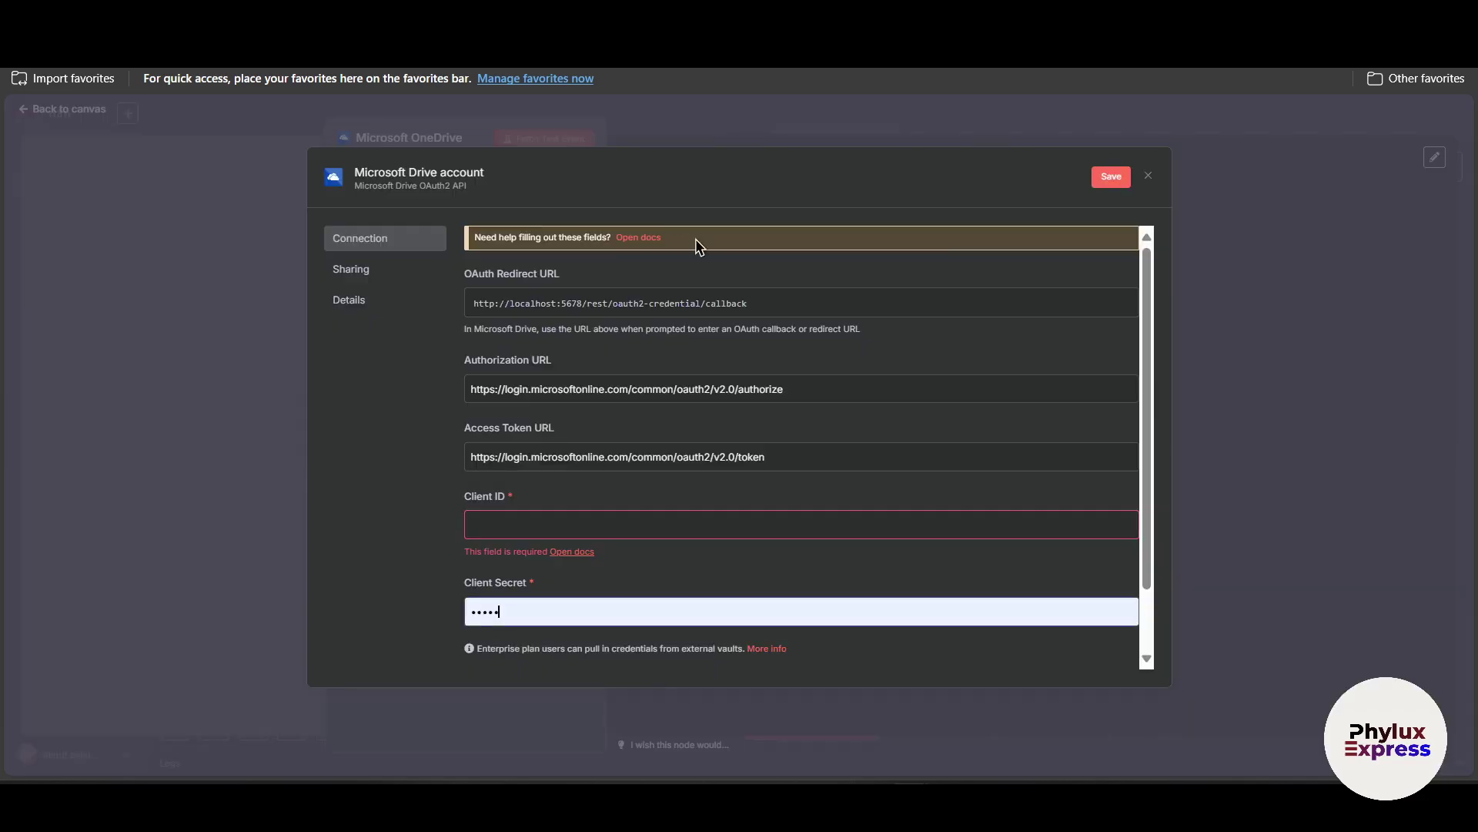
pyautogui.moveTo(460, 266); pyautogui.dragTo(554, 282)
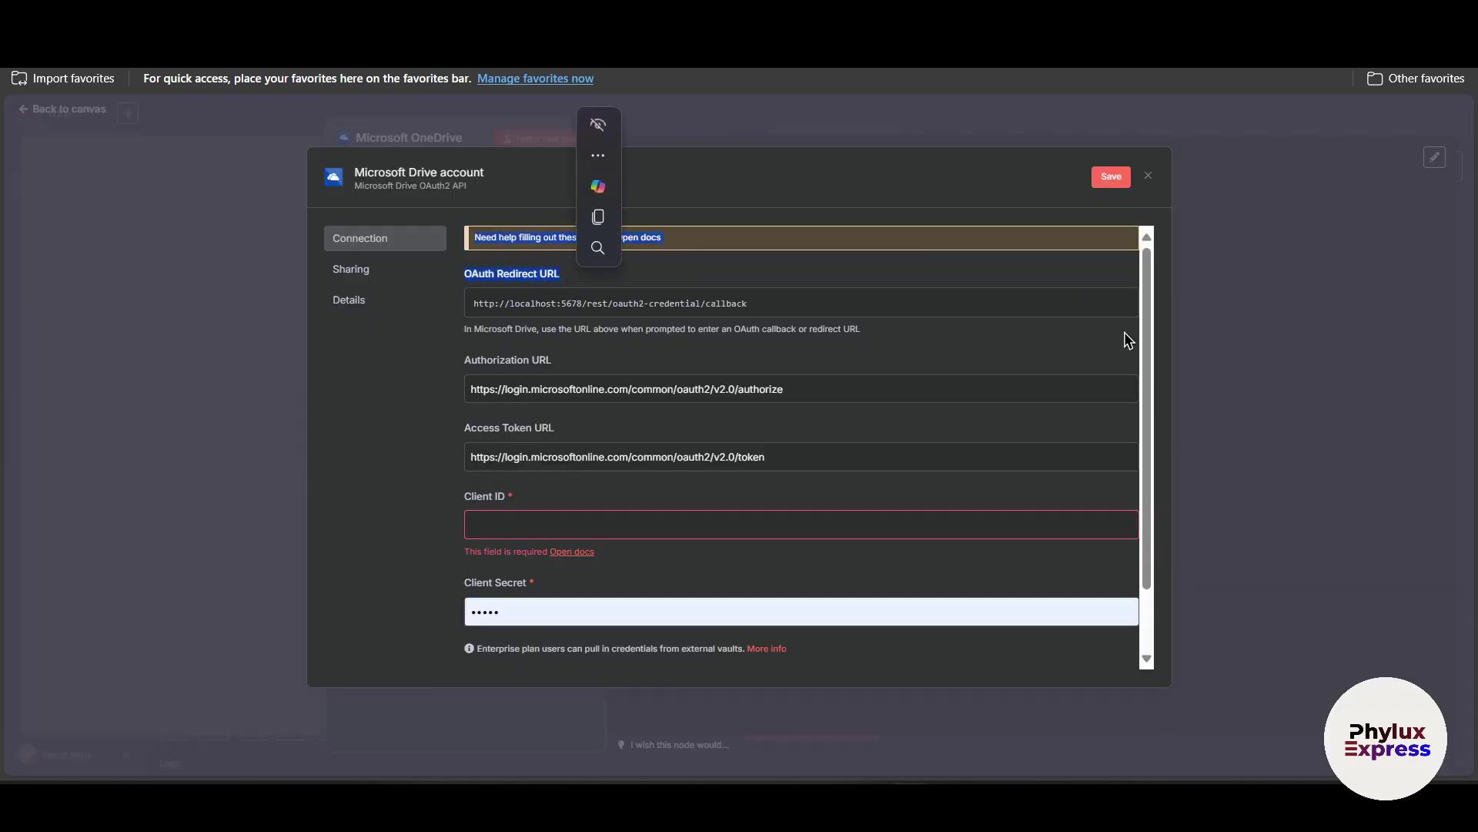
pyautogui.click(1074, 307)
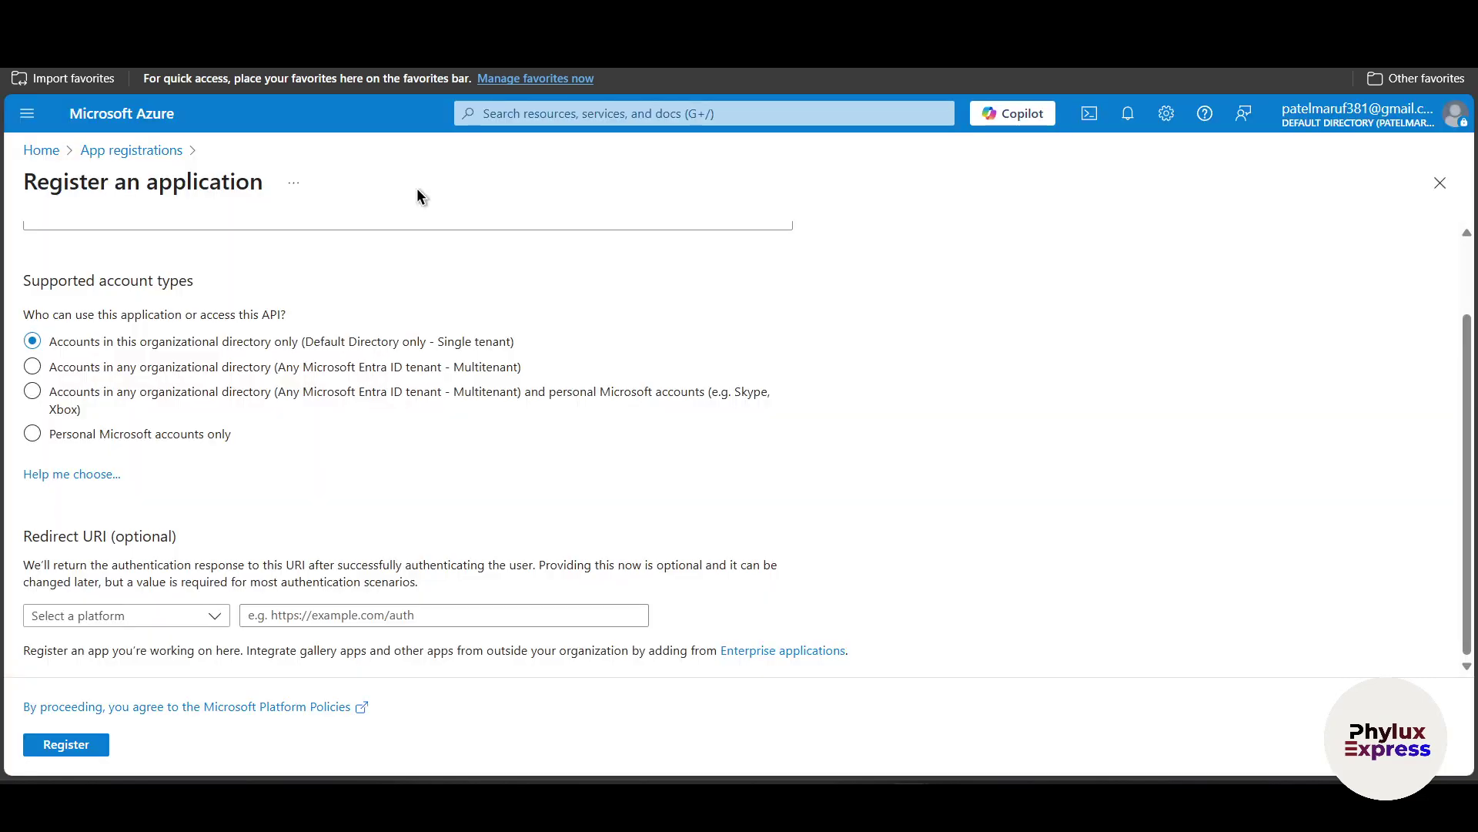
# Name the Azure application onedrive and set its supported account types to any organizational directory (Multitenant).
pyautogui.scroll(2, 261, 531)
pyautogui.click(188, 308)
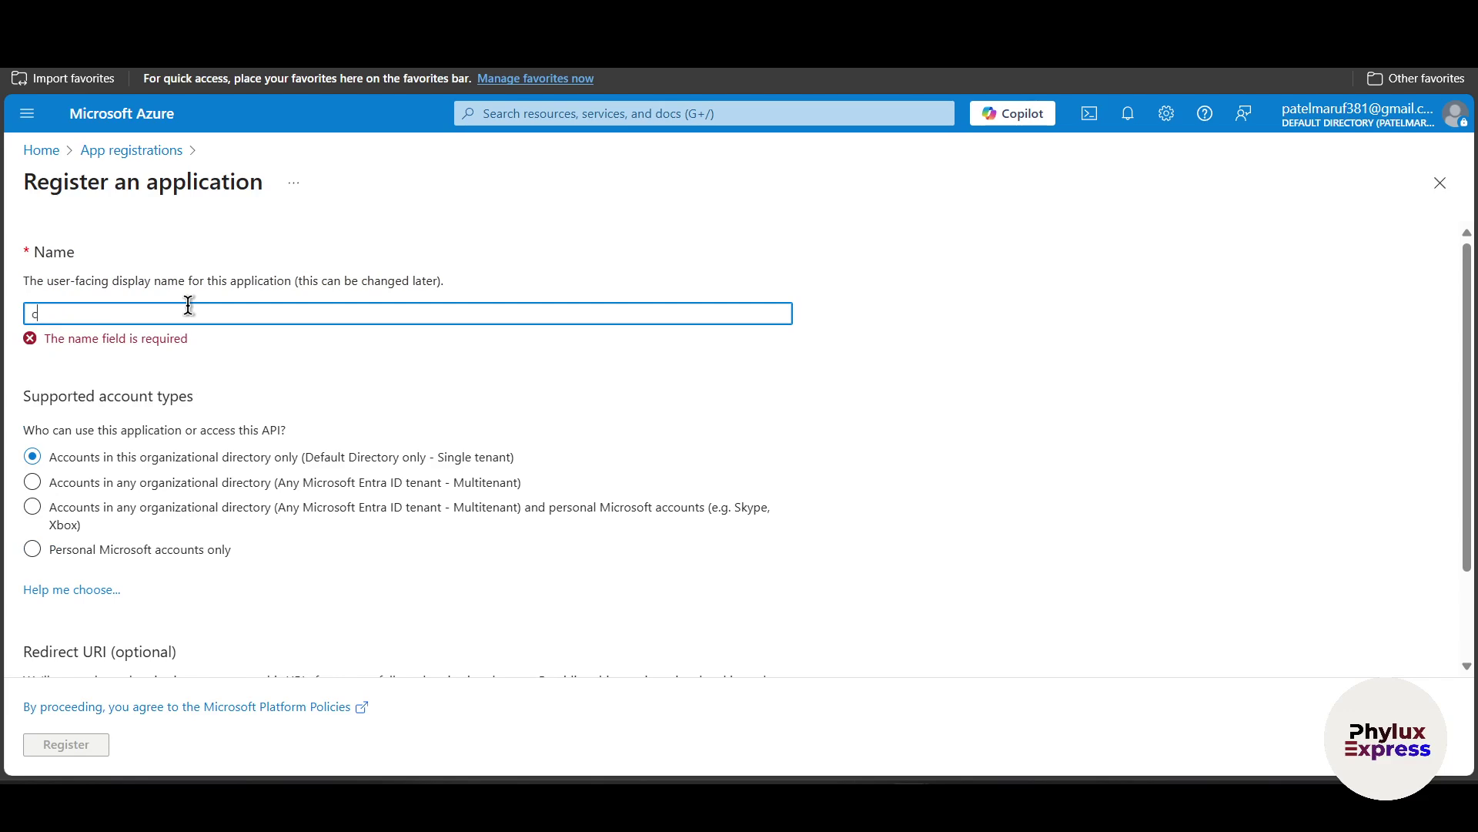
pyautogui.write('edrive')
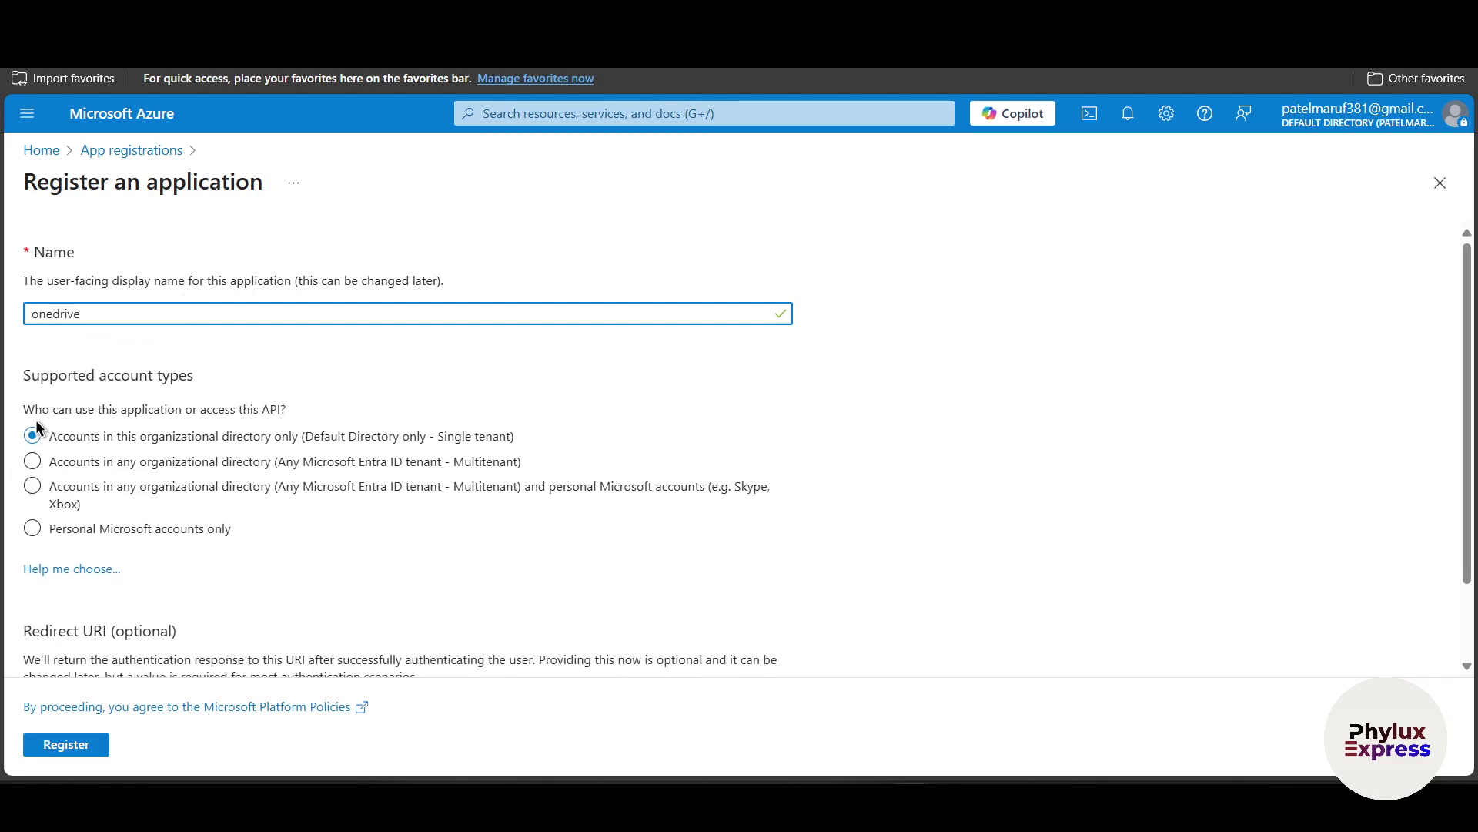
pyautogui.click(34, 460)
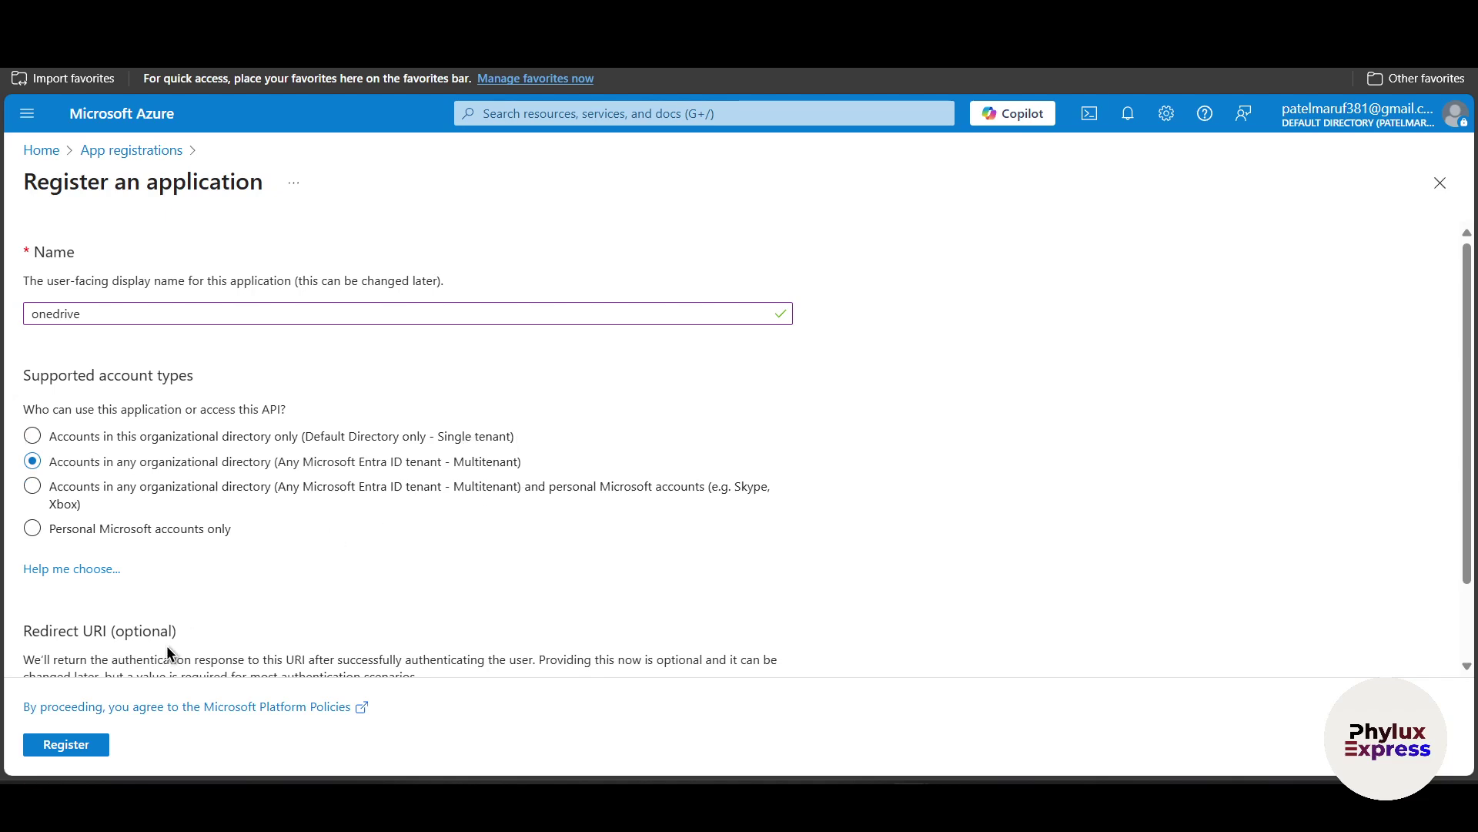
pyautogui.scroll(-2, 81, 557)
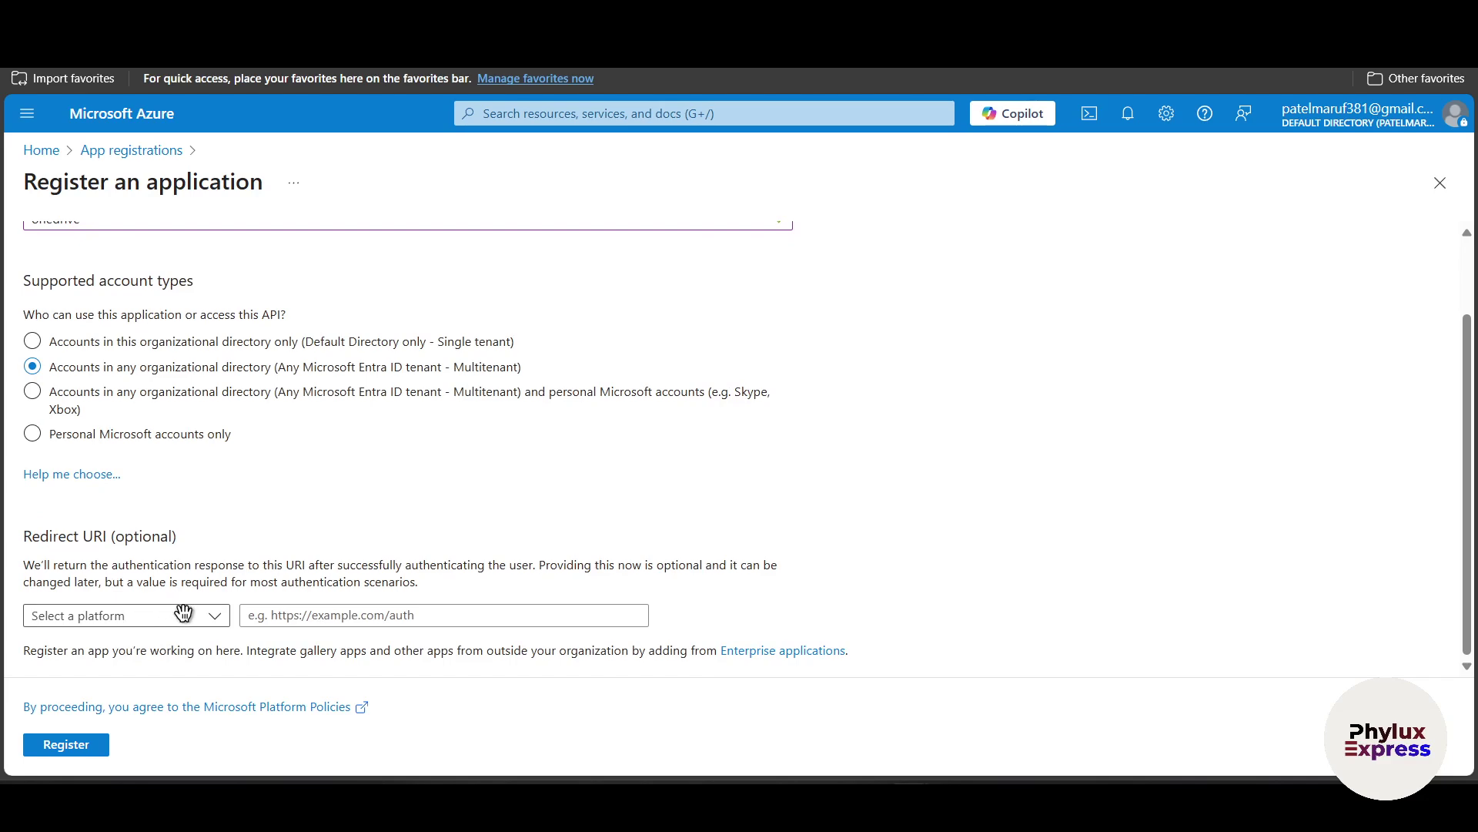
pyautogui.click(183, 614)
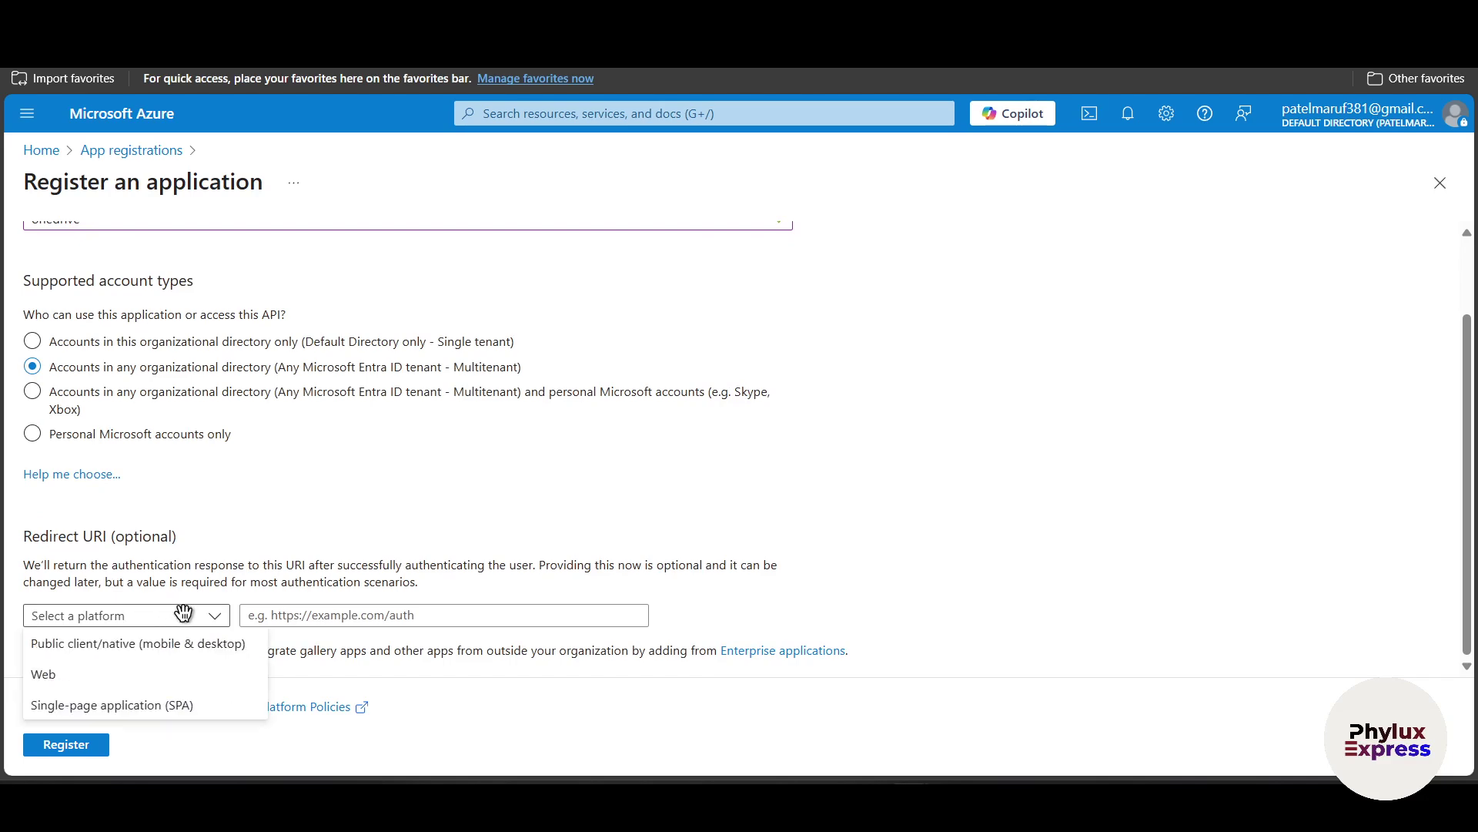
pyautogui.click(127, 685)
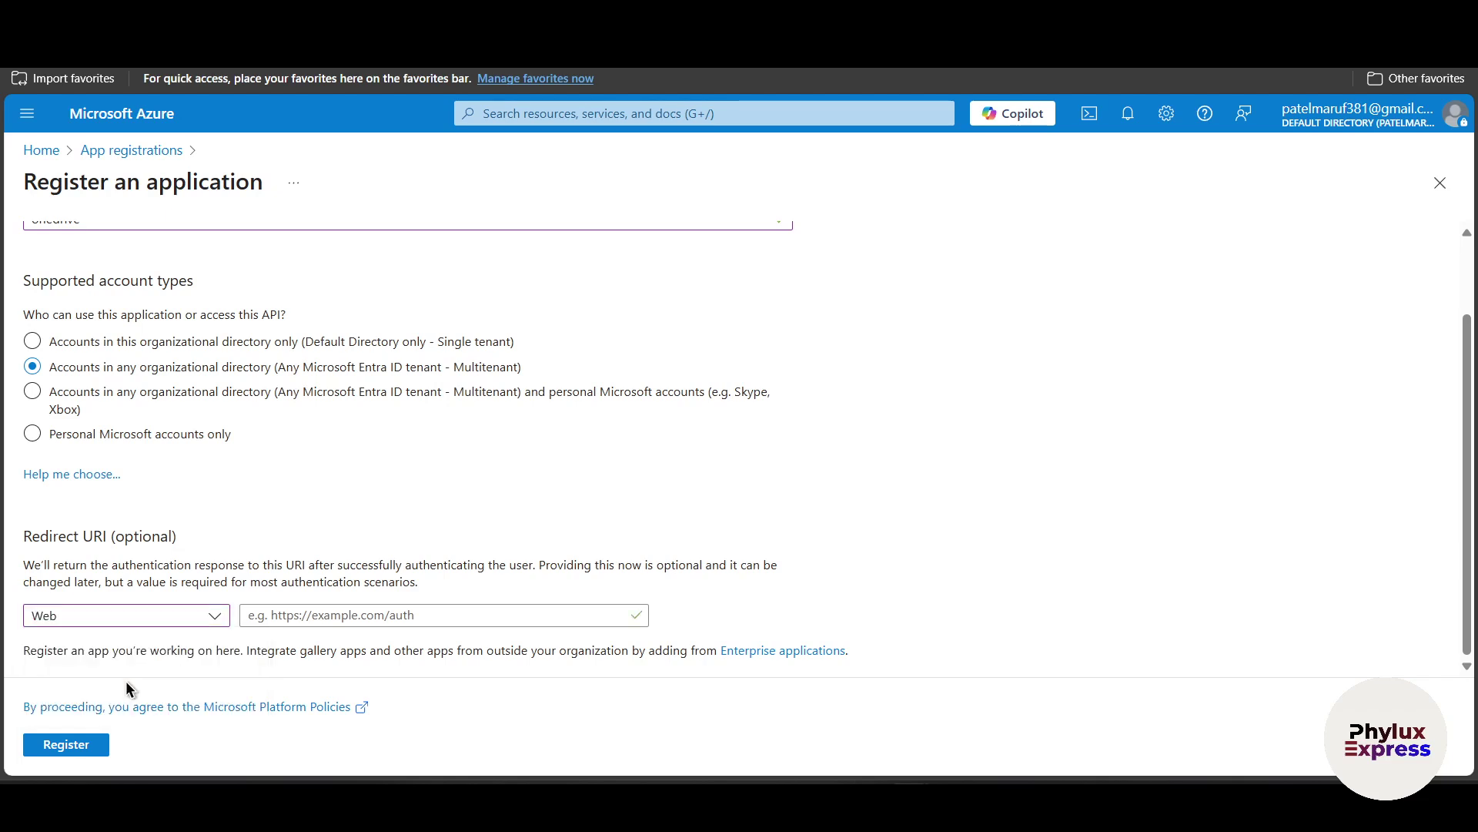
pyautogui.click(388, 615)
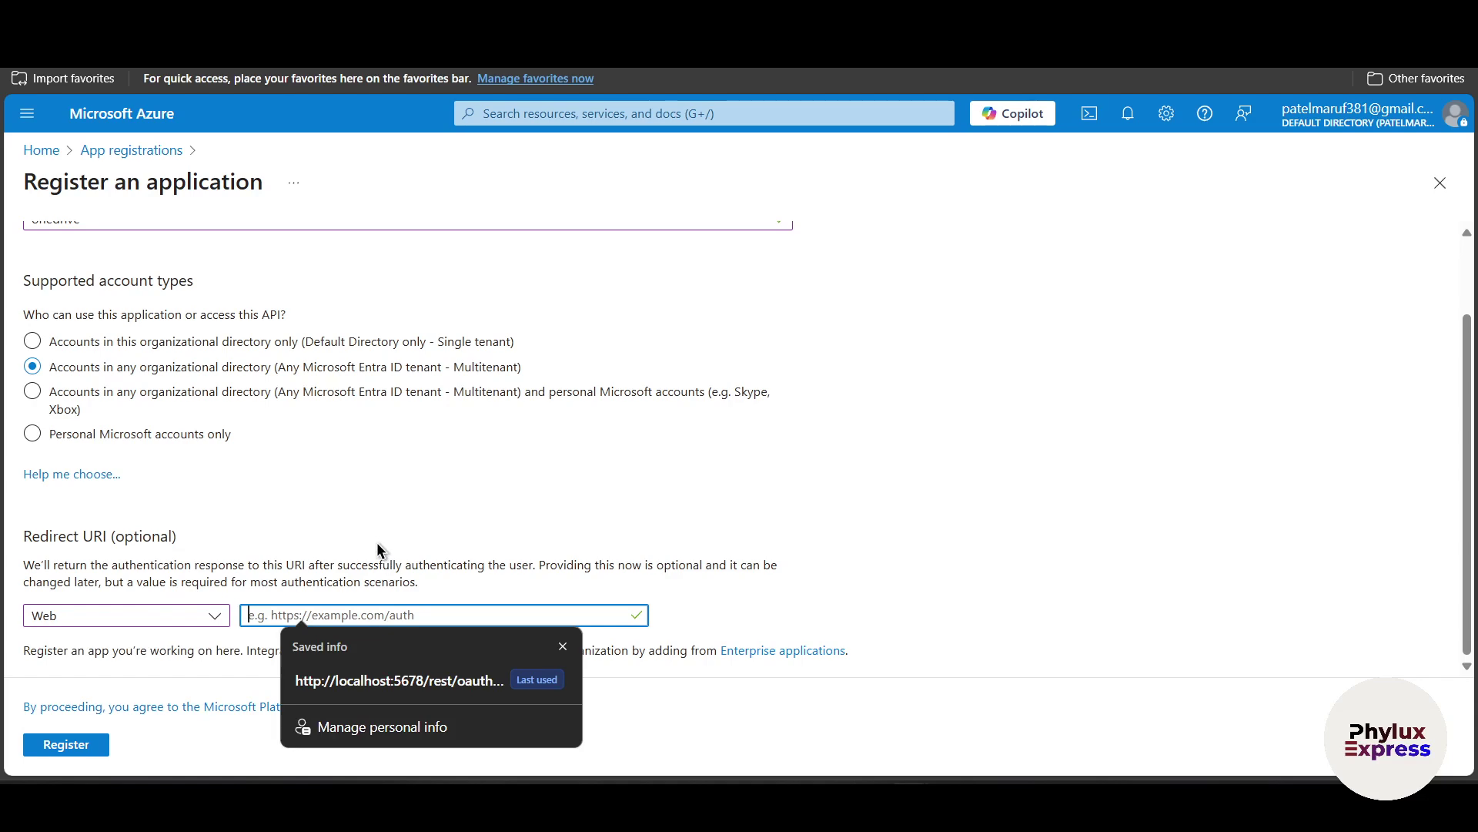
pyautogui.press('Down')
pyautogui.press('Return')
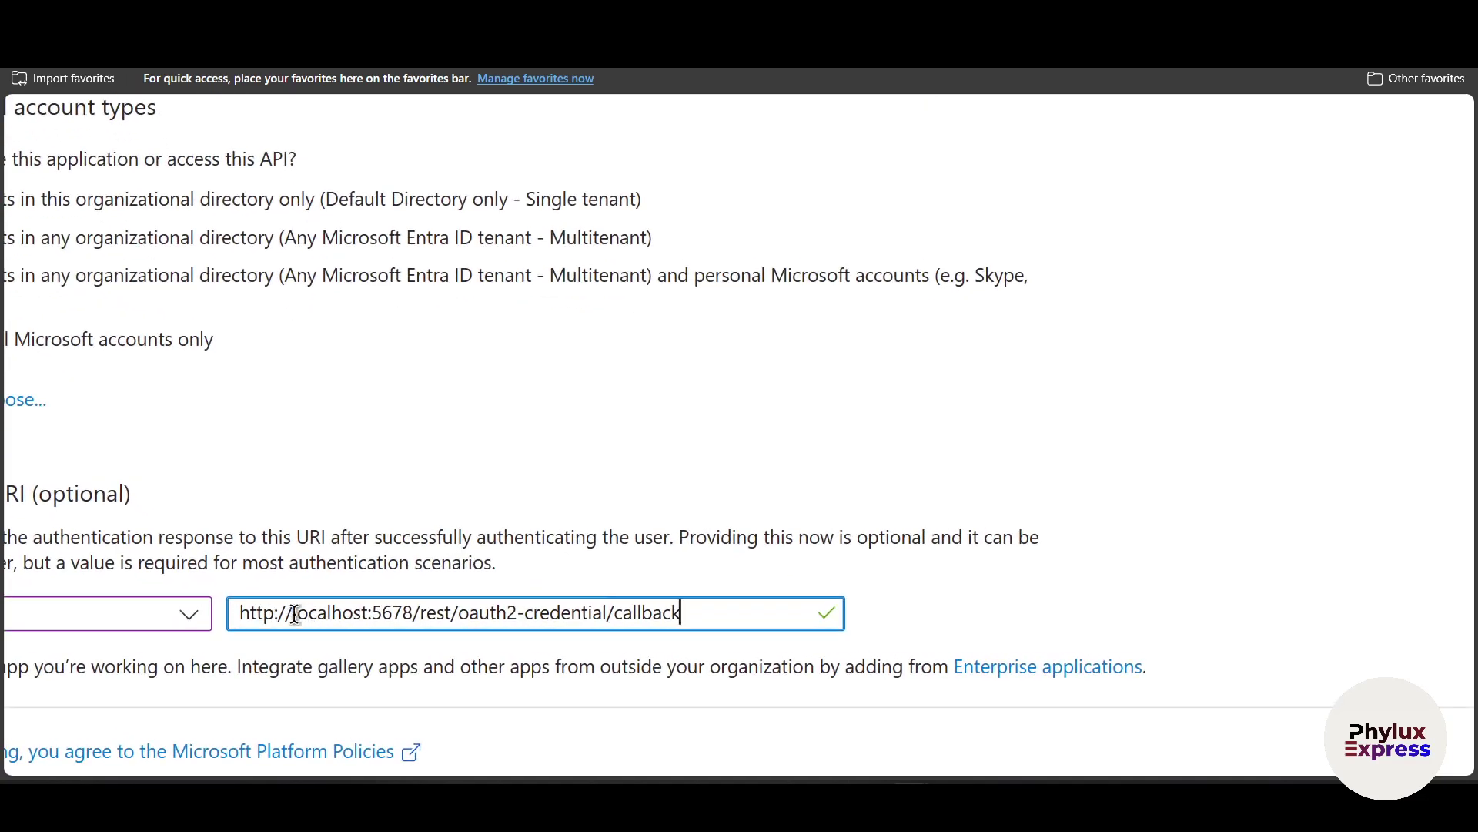
pyautogui.moveTo(297, 612); pyautogui.dragTo(387, 612)
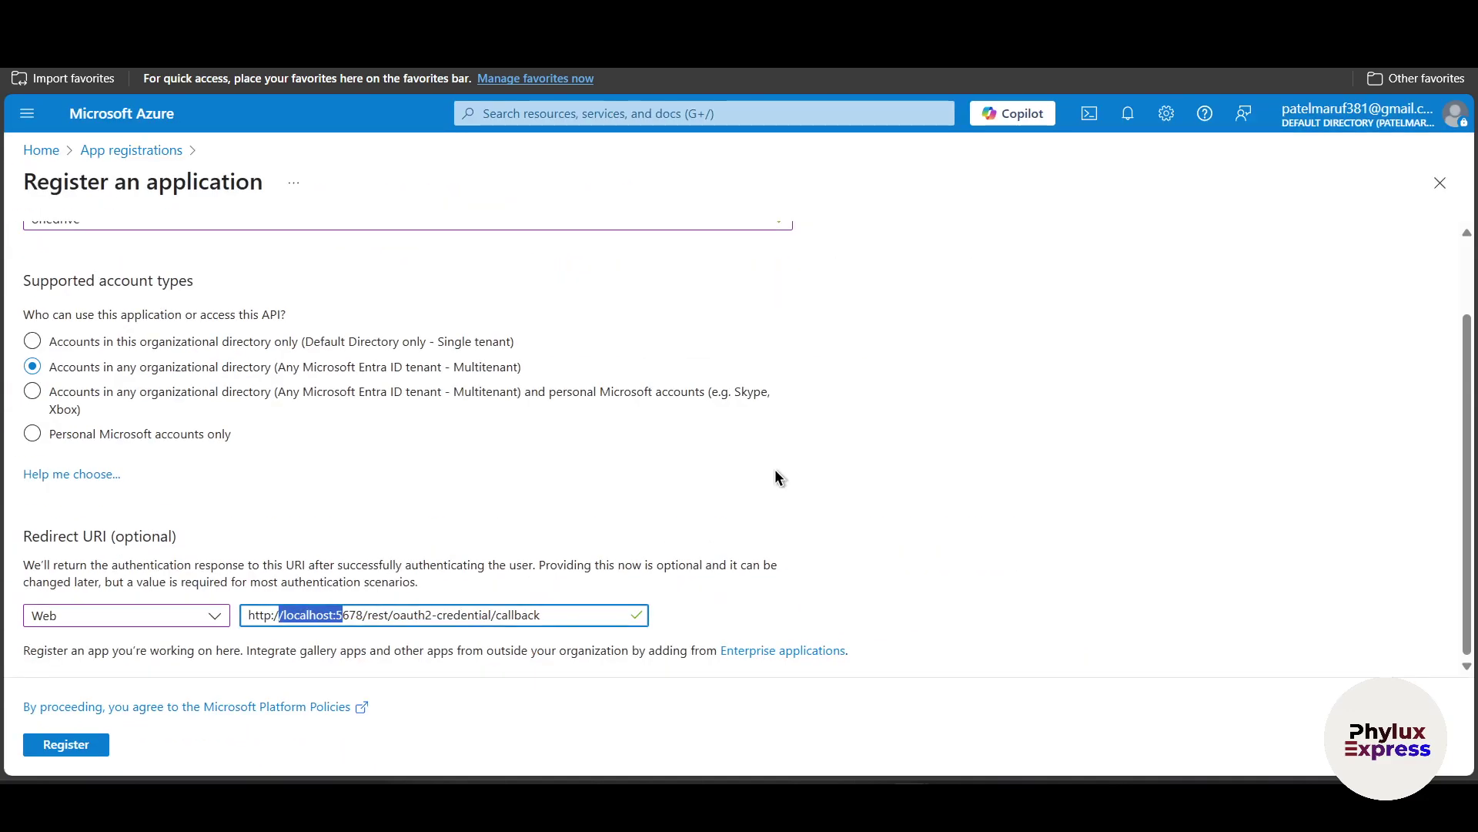
pyautogui.click(82, 589)
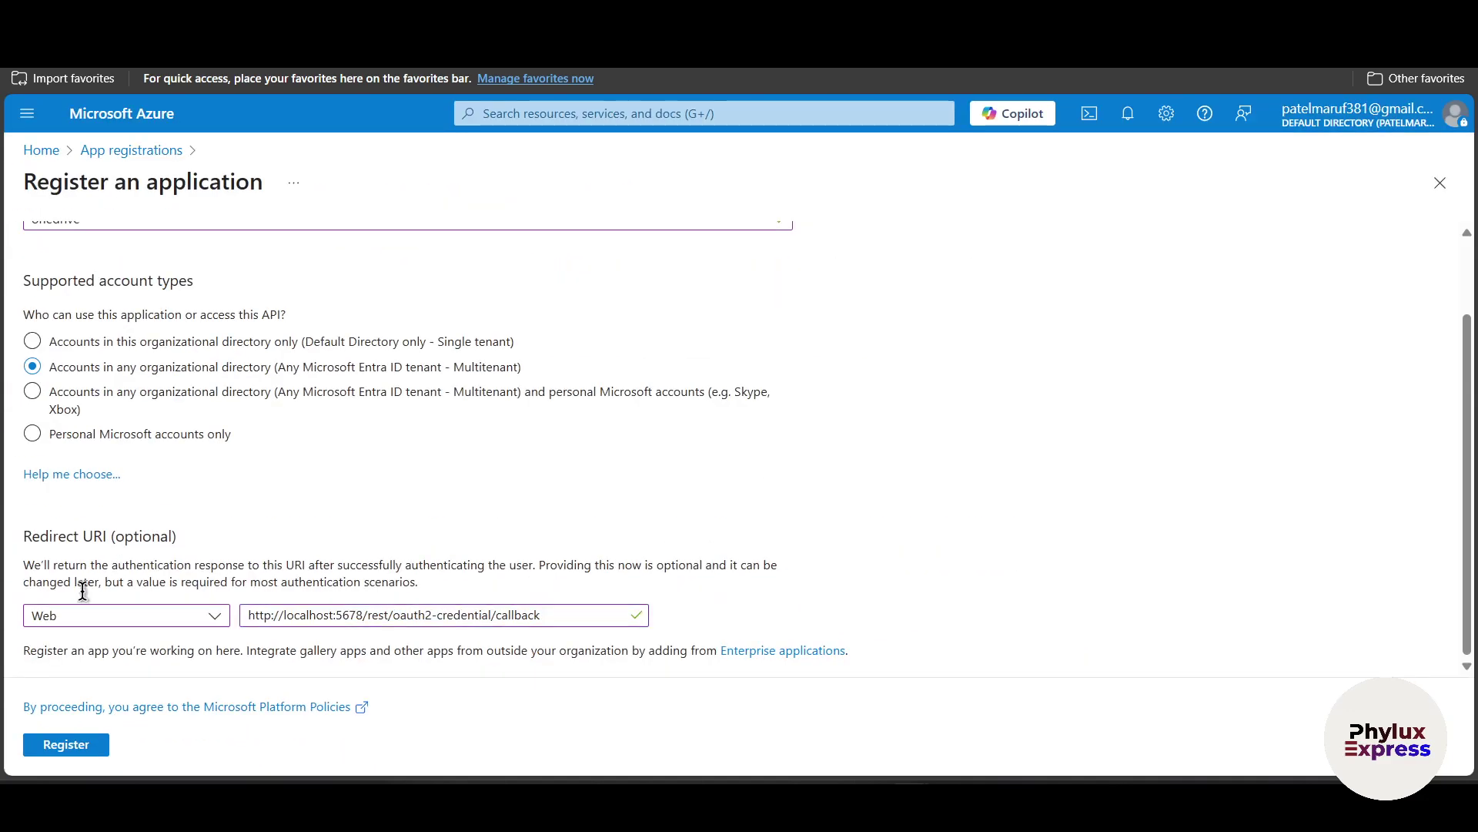
pyautogui.click(68, 745)
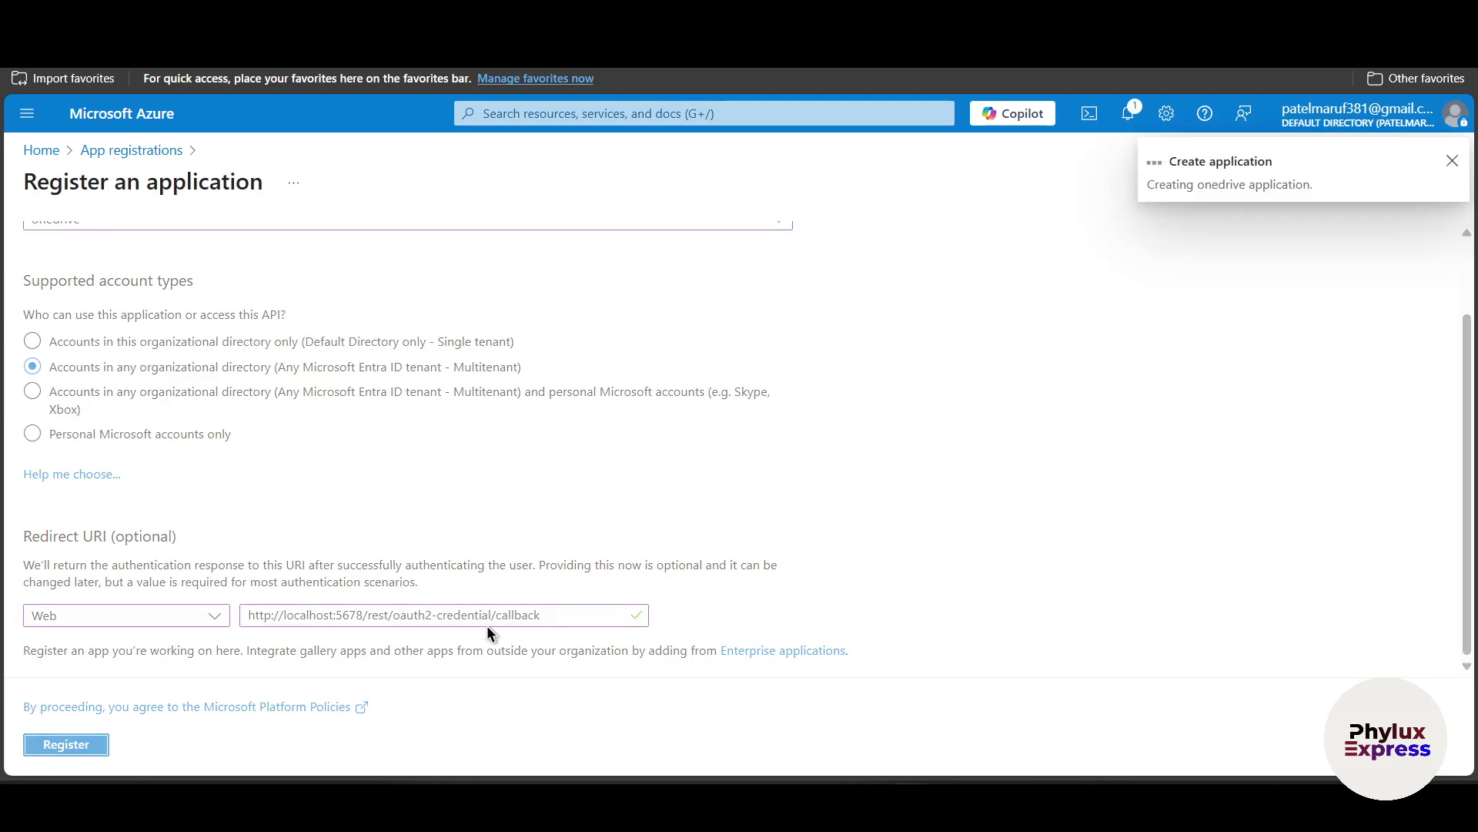
# Rename the application as maker and submit the registration again.
pyautogui.scroll(2, 1139, 428)
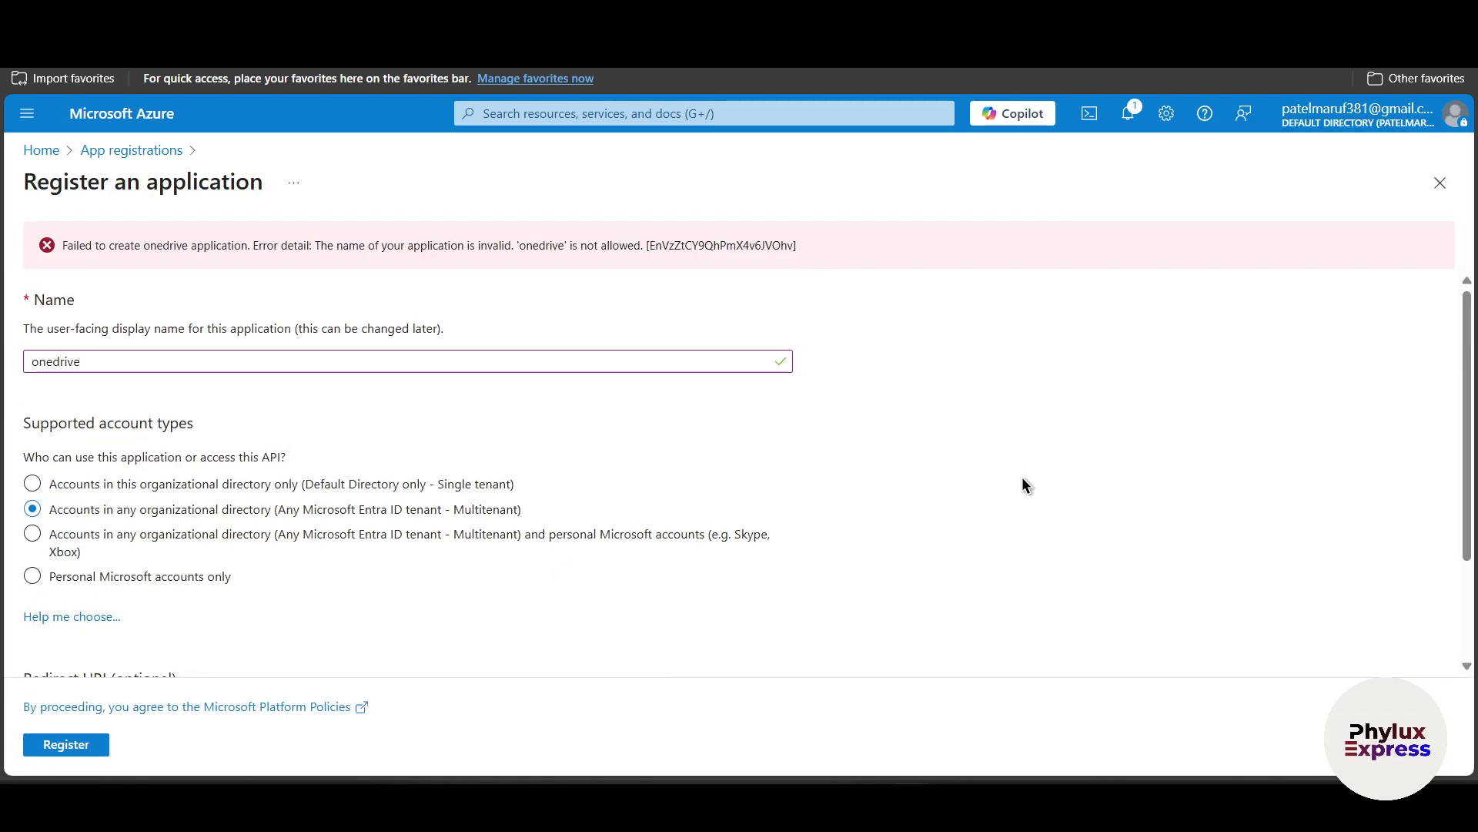
pyautogui.moveTo(154, 362); pyautogui.dragTo(6, 368)
pyautogui.write('maker')
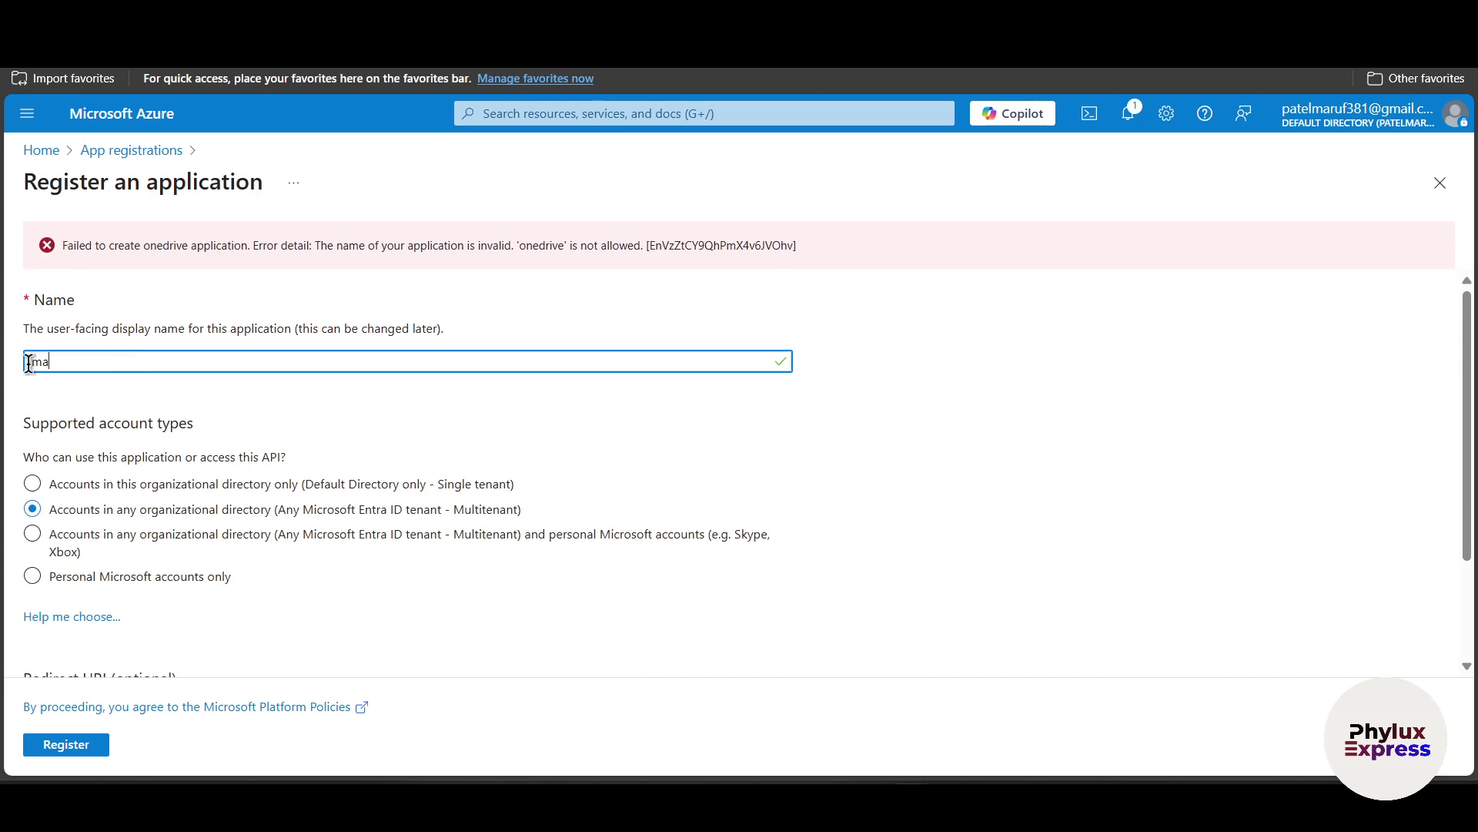
pyautogui.scroll(-1, 368, 683)
pyautogui.scroll(-3, 368, 683)
pyautogui.click(56, 744)
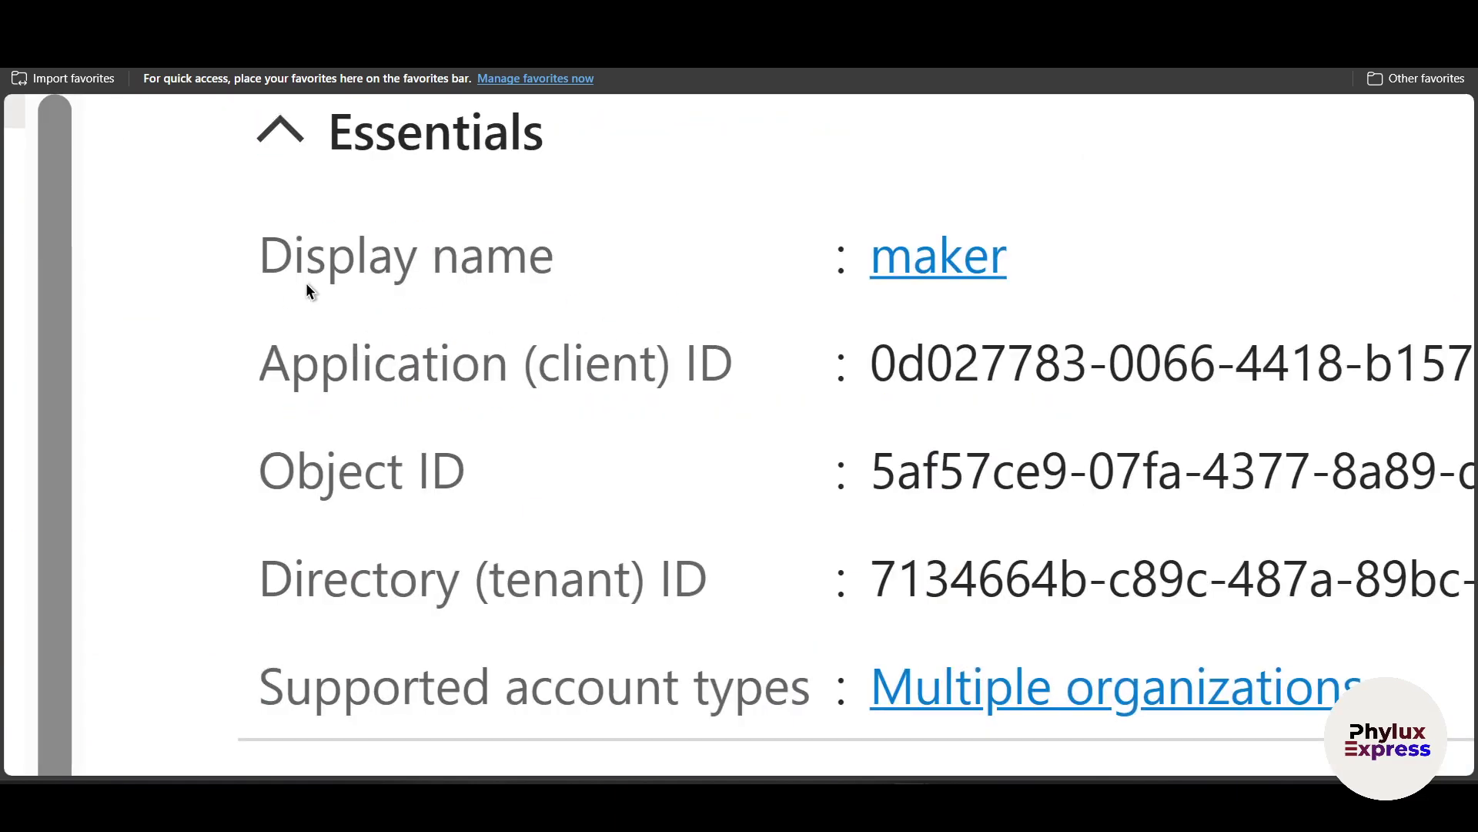
# Copy the maker application's Application (client) ID and paste it into the Client ID field of the n8n credential.
pyautogui.moveTo(307, 284); pyautogui.dragTo(987, 265)
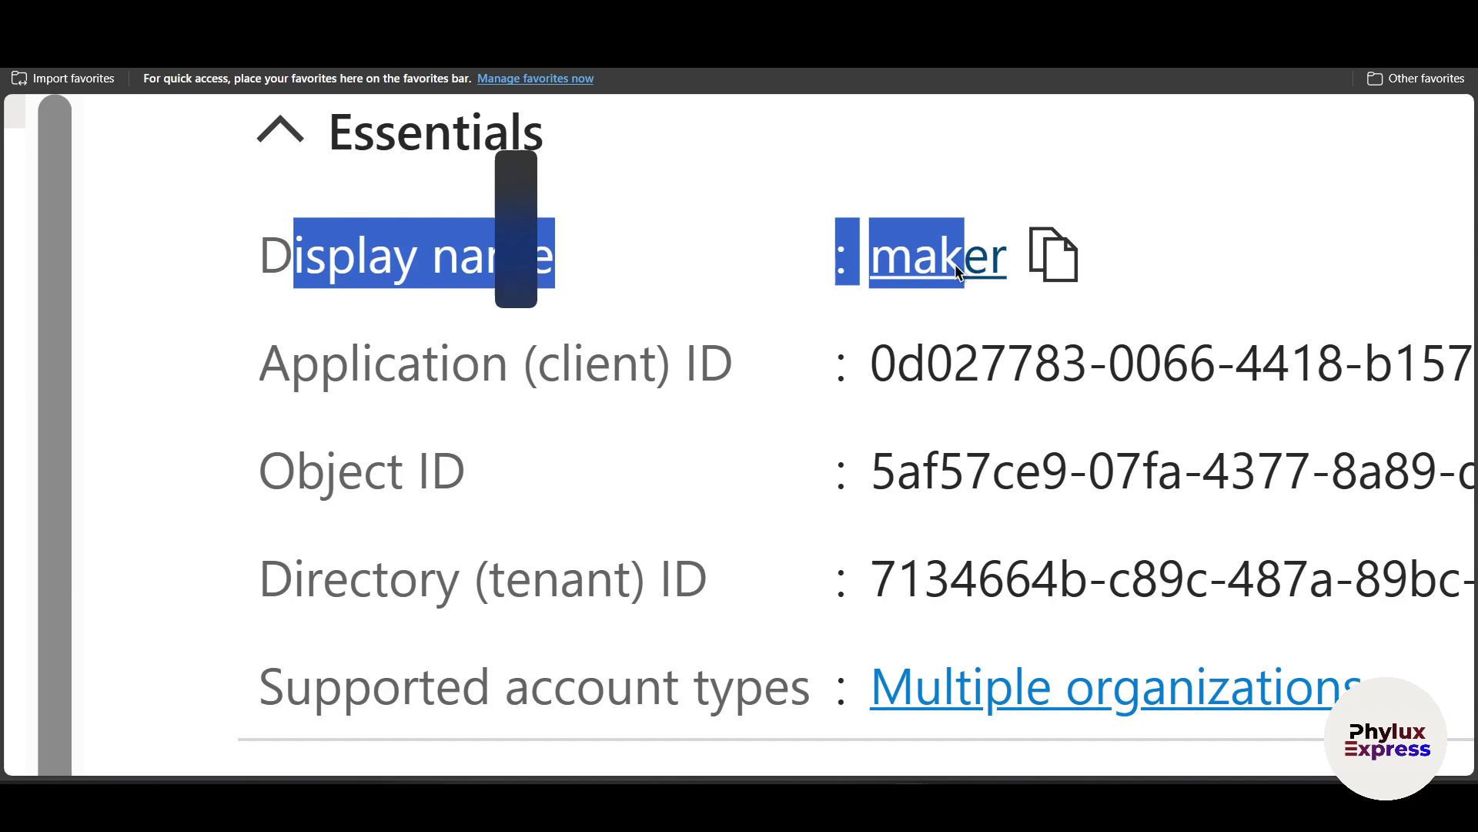
pyautogui.moveTo(218, 361); pyautogui.dragTo(757, 367)
pyautogui.hscroll(2, 488, 391)
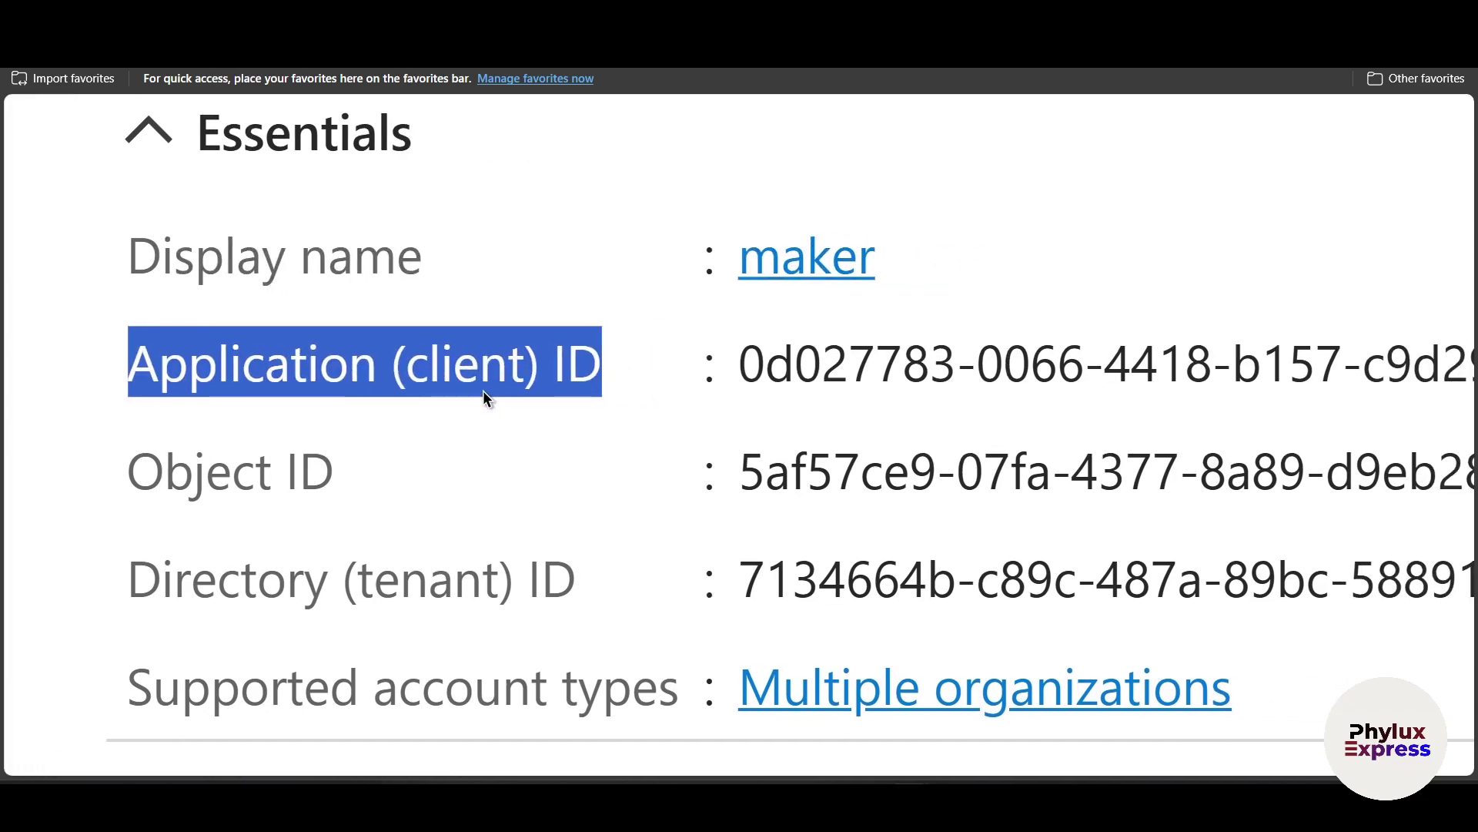
pyautogui.hscroll(10, 1035, 339)
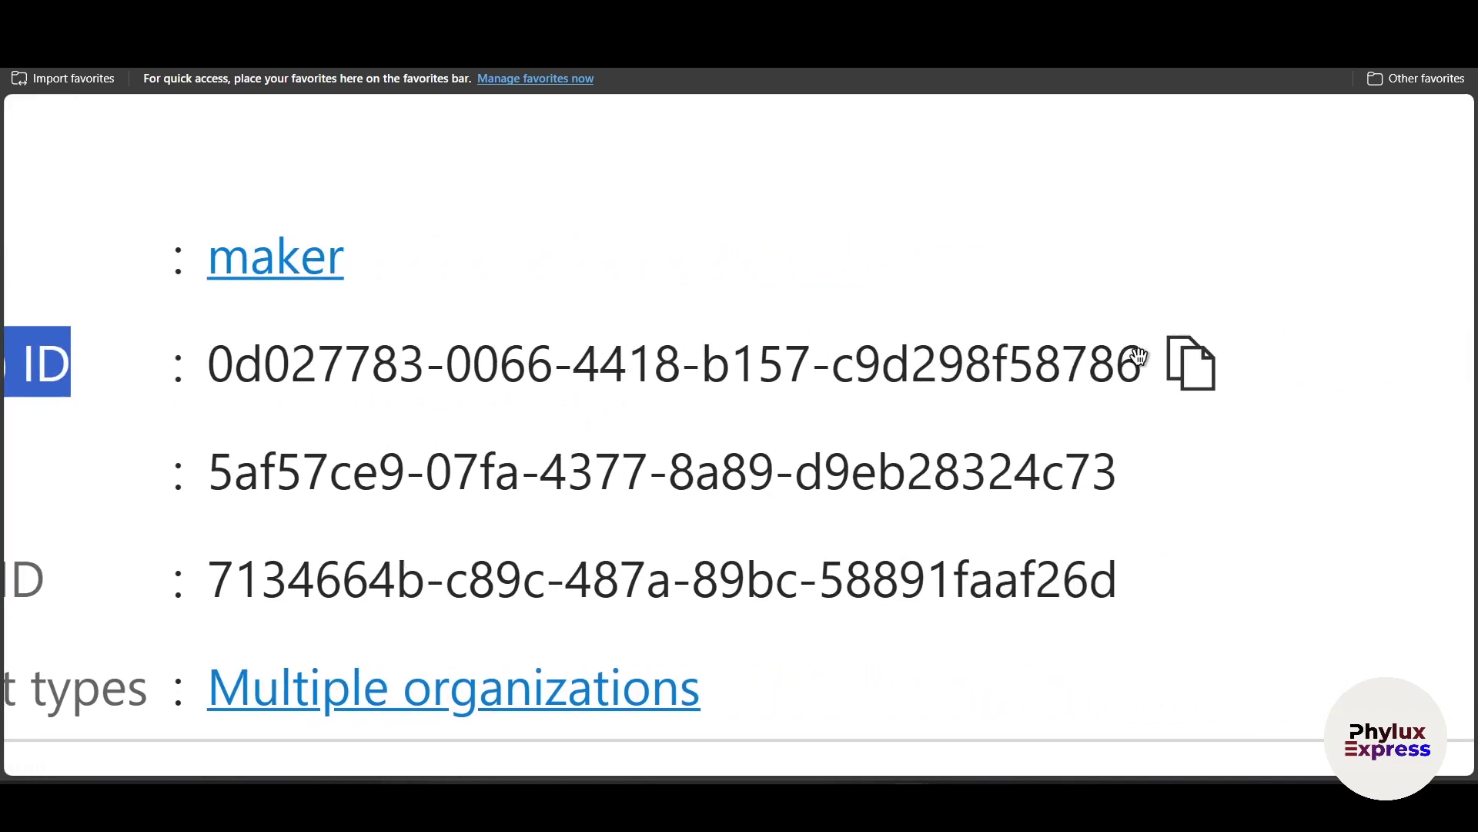
pyautogui.click(950, 363)
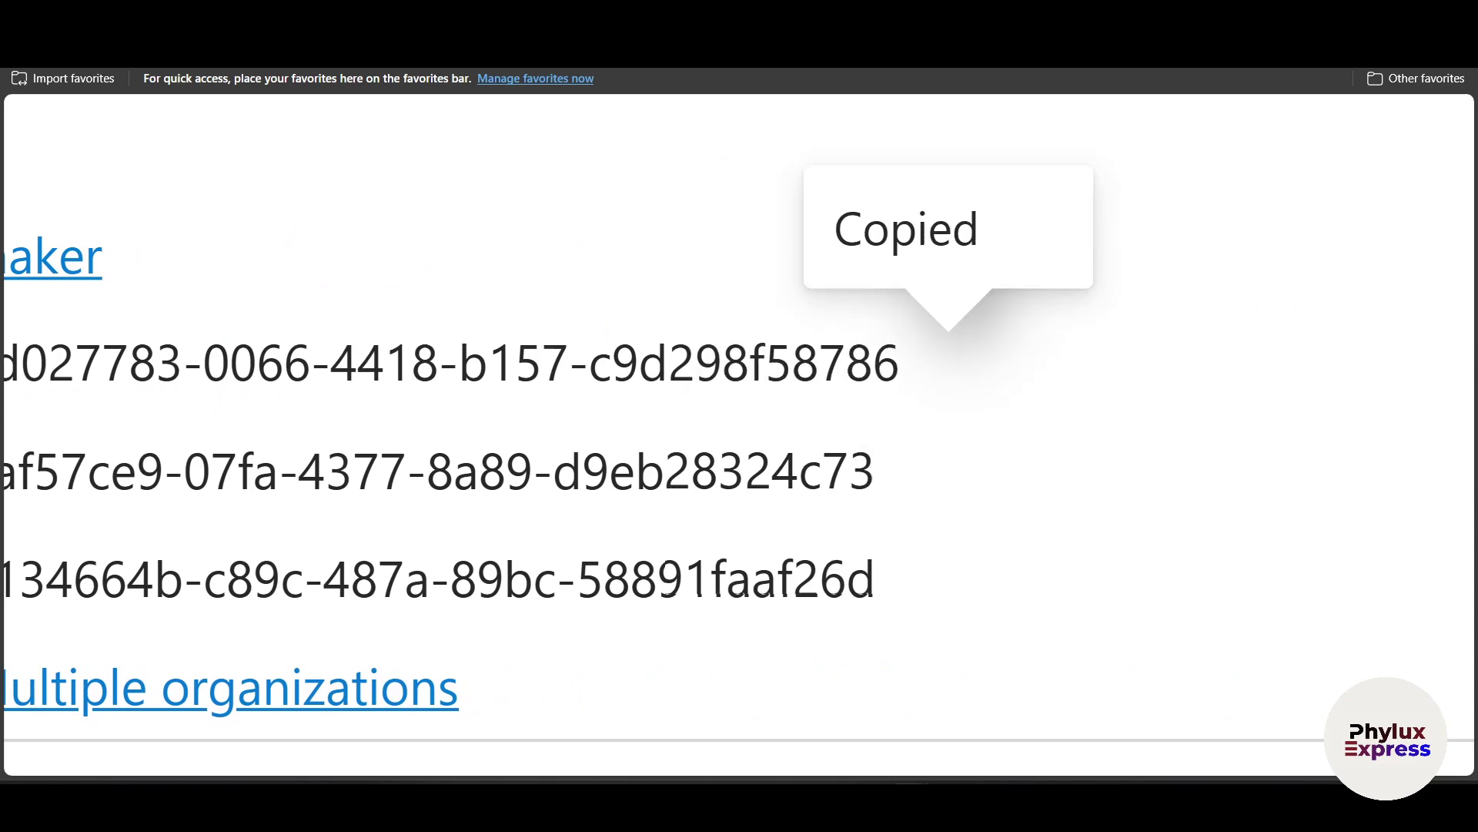
pyautogui.hotkey('ctrl', 'Tab')
pyautogui.click(577, 520)
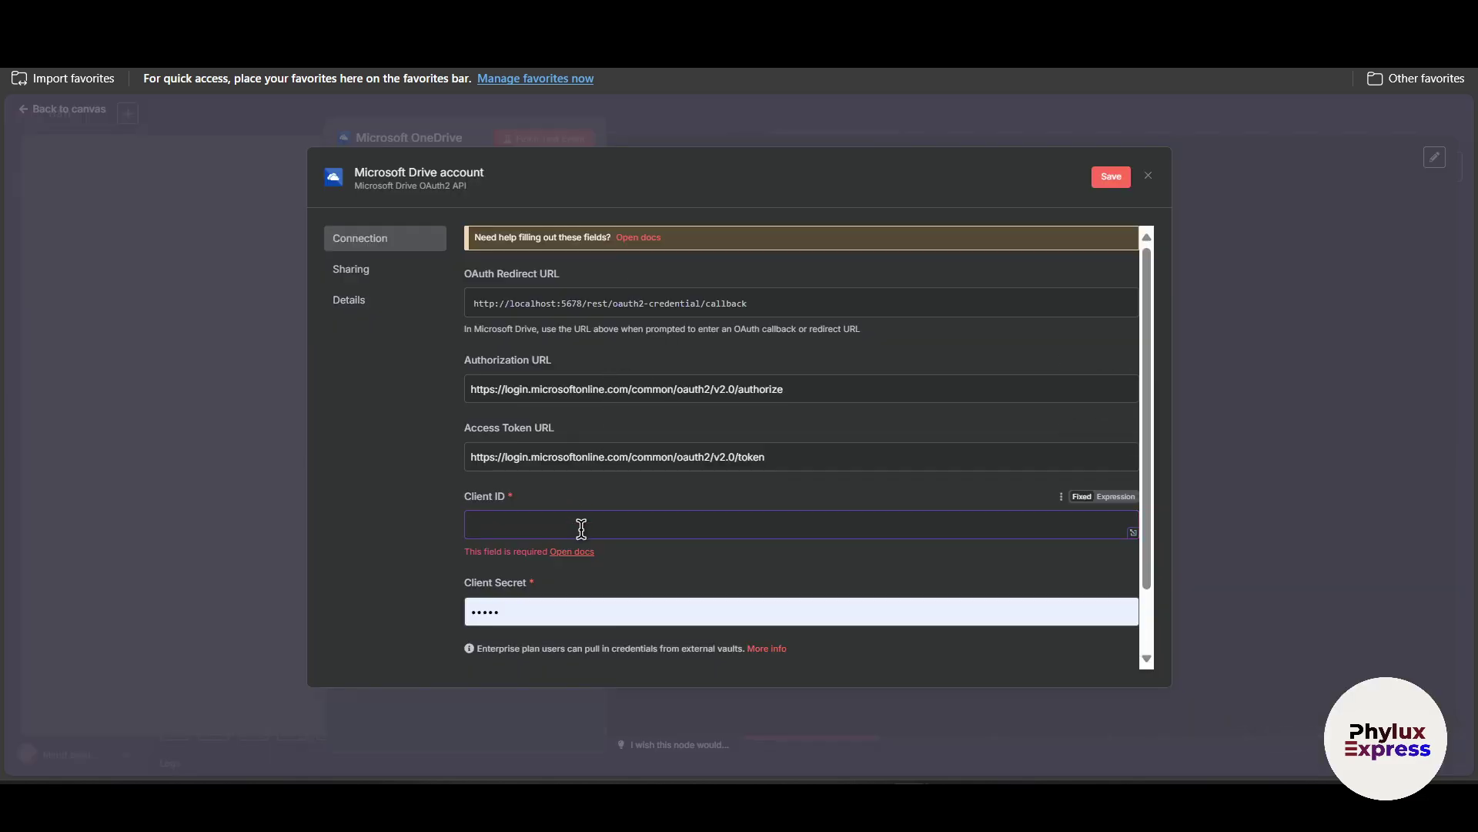
pyautogui.hotkey('ctrl', 'v')
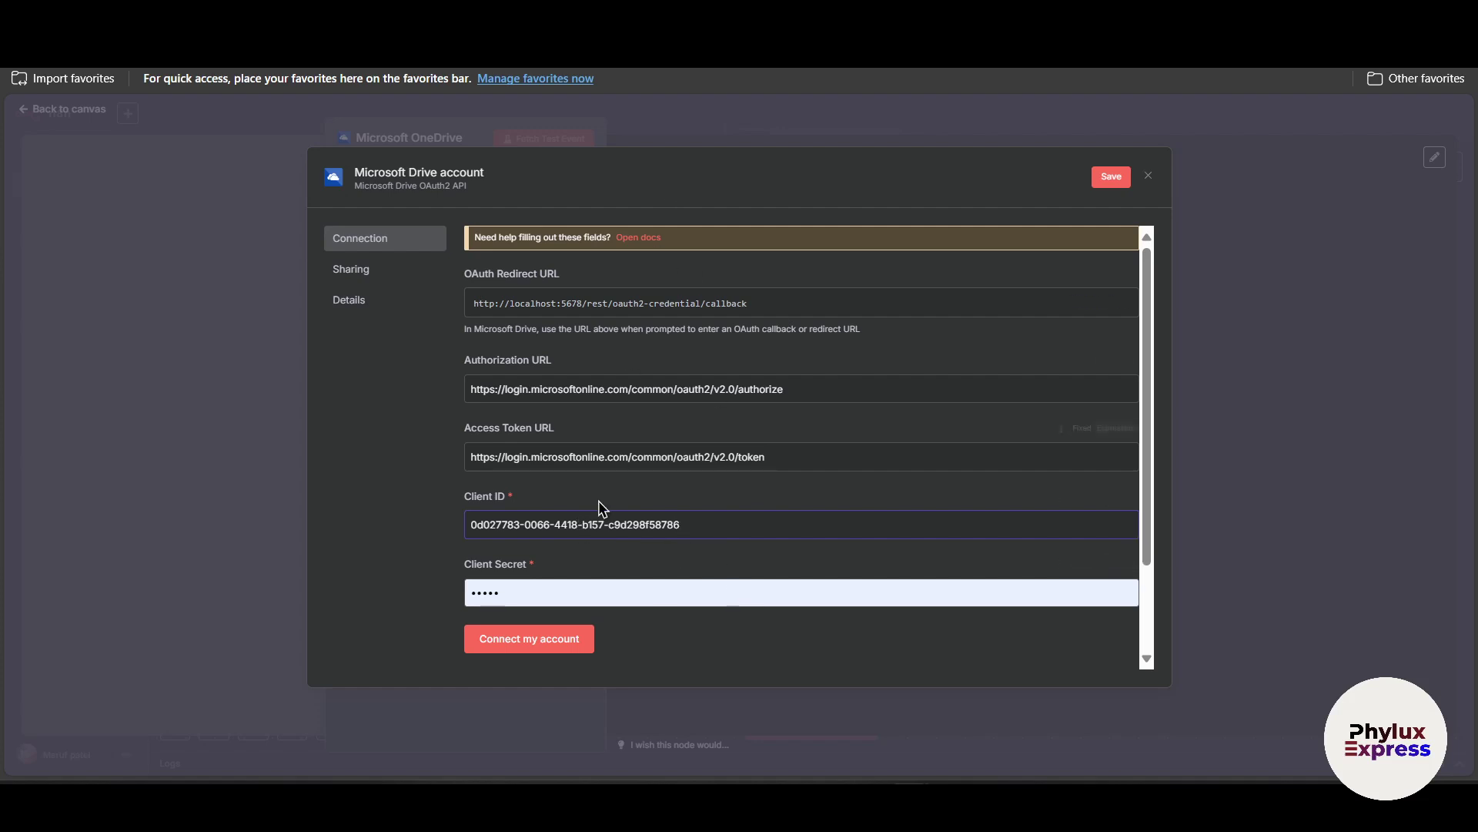
# Return to the maker application in Azure, open its Certificates & secrets page and start a new client secret.
pyautogui.moveTo(464, 565); pyautogui.dragTo(539, 566)
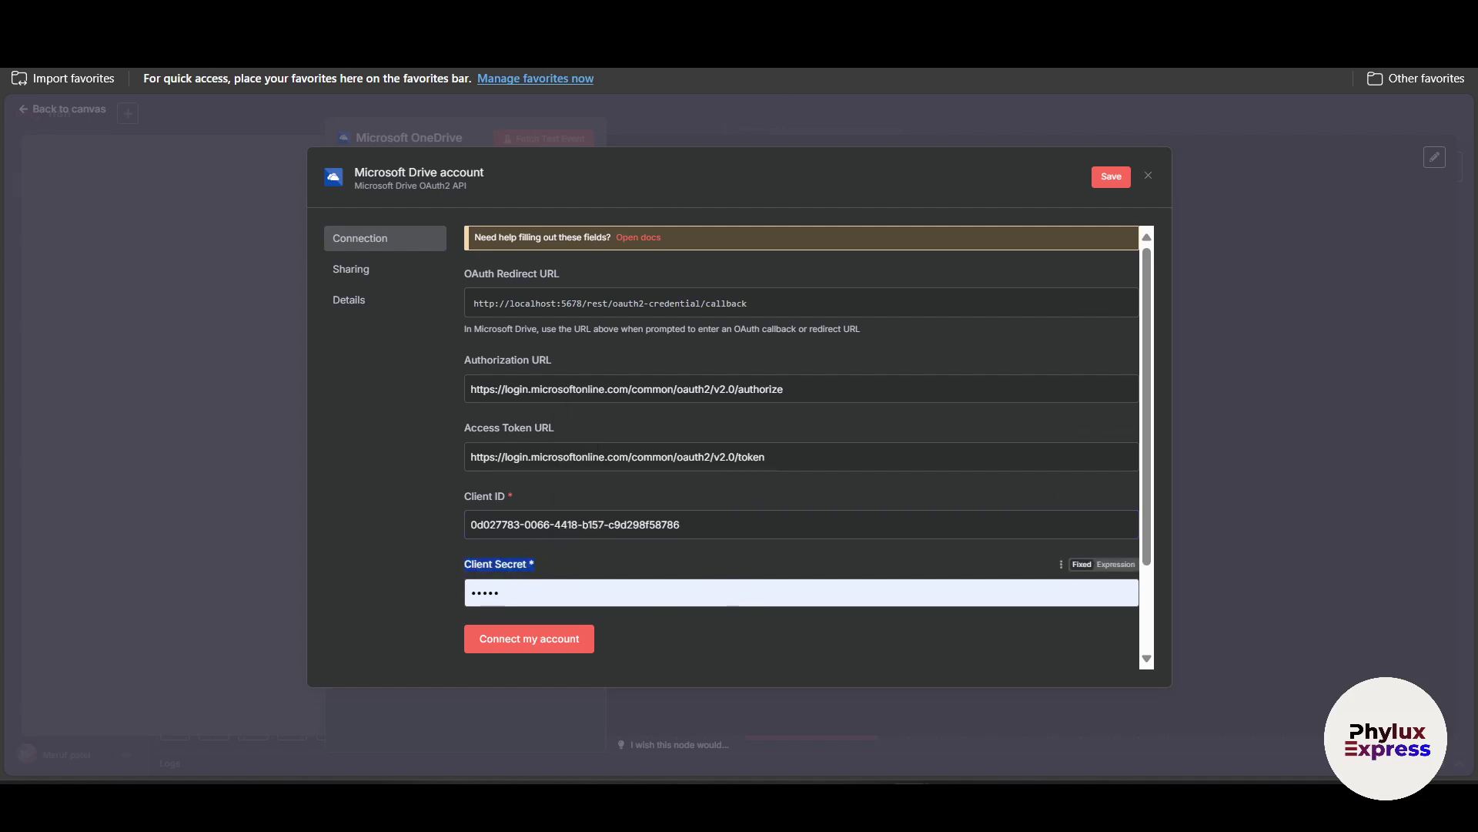
pyautogui.hotkey('ctrl', 'Tab')
pyautogui.hotkey('ctrl', 'Tab')
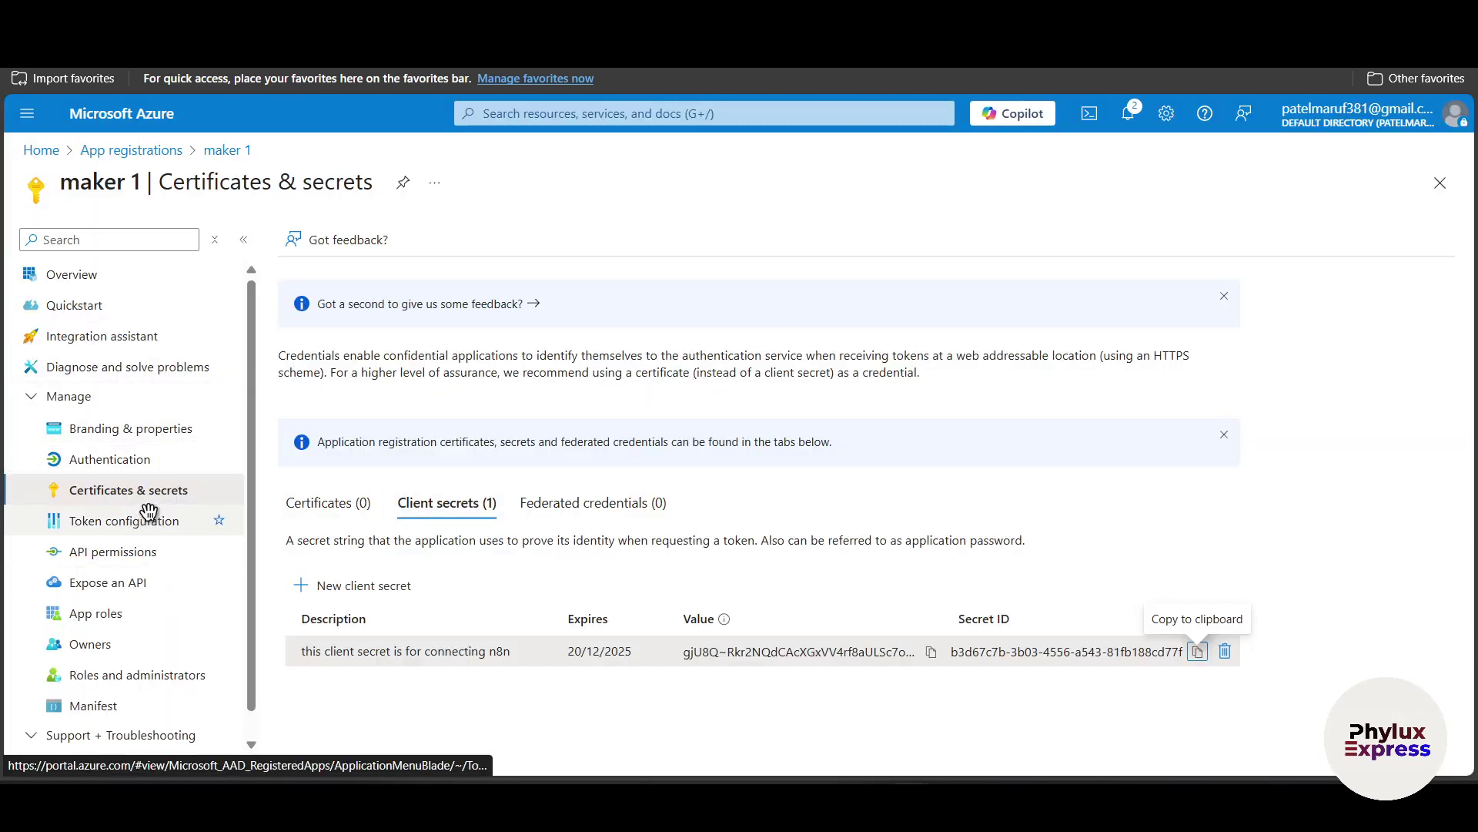
pyautogui.scroll(-1, 127, 477)
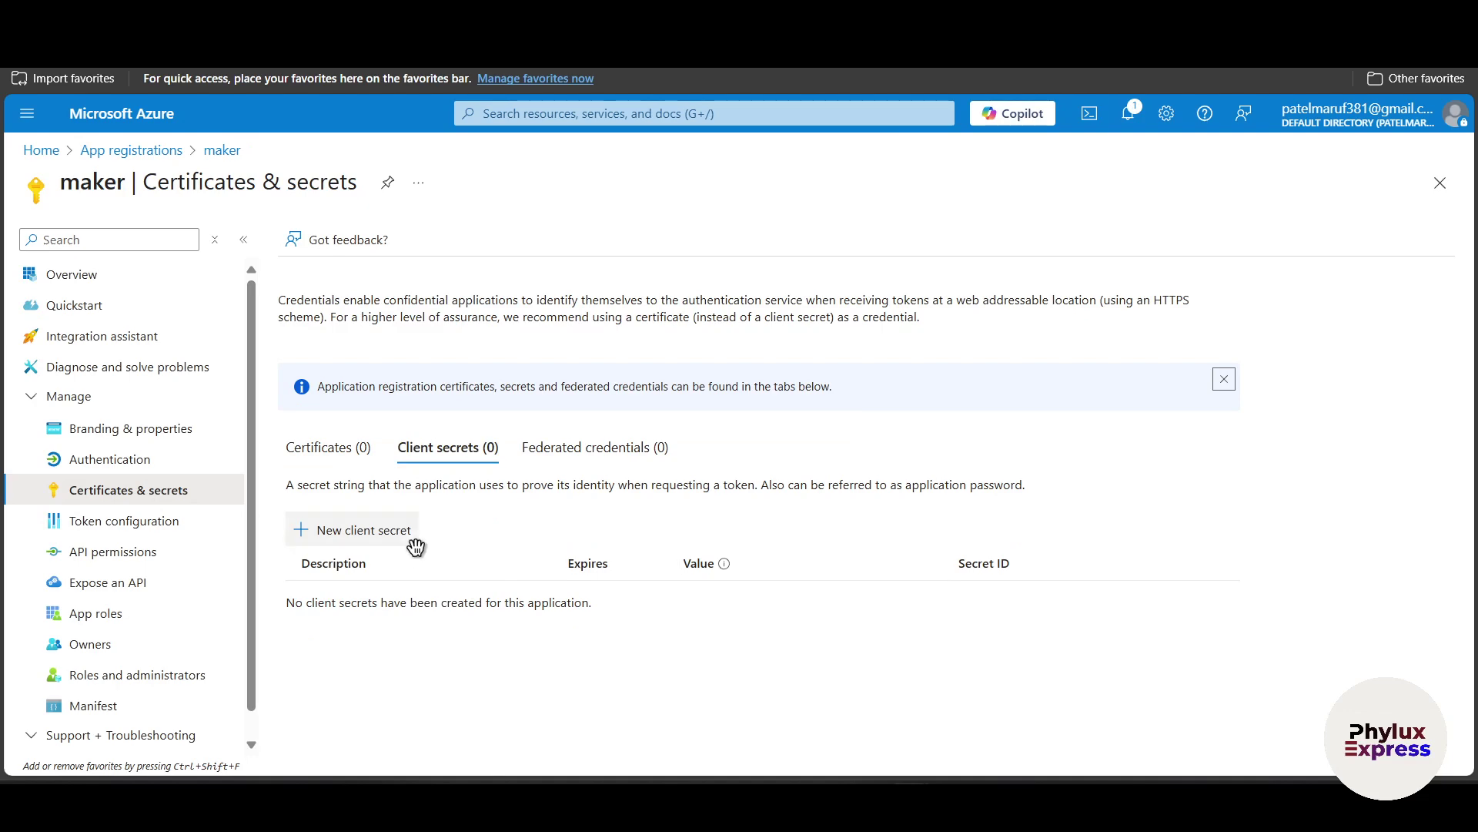
pyautogui.click(416, 546)
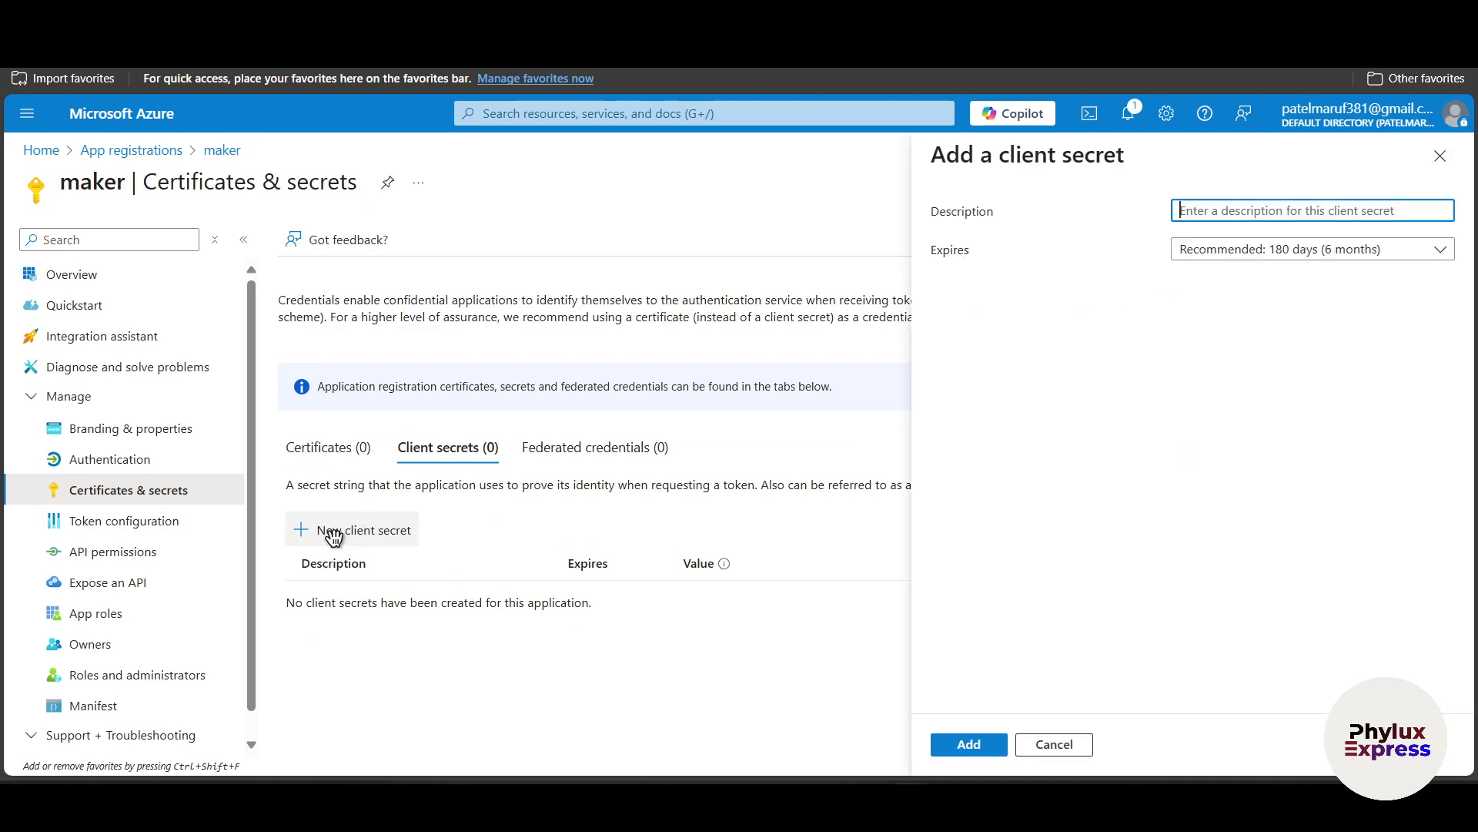
# Add the client secret with the description "this for n8n" and the recommended expiry of 180 days (6 months).
pyautogui.moveTo(917, 566); pyautogui.dragTo(1255, 307)
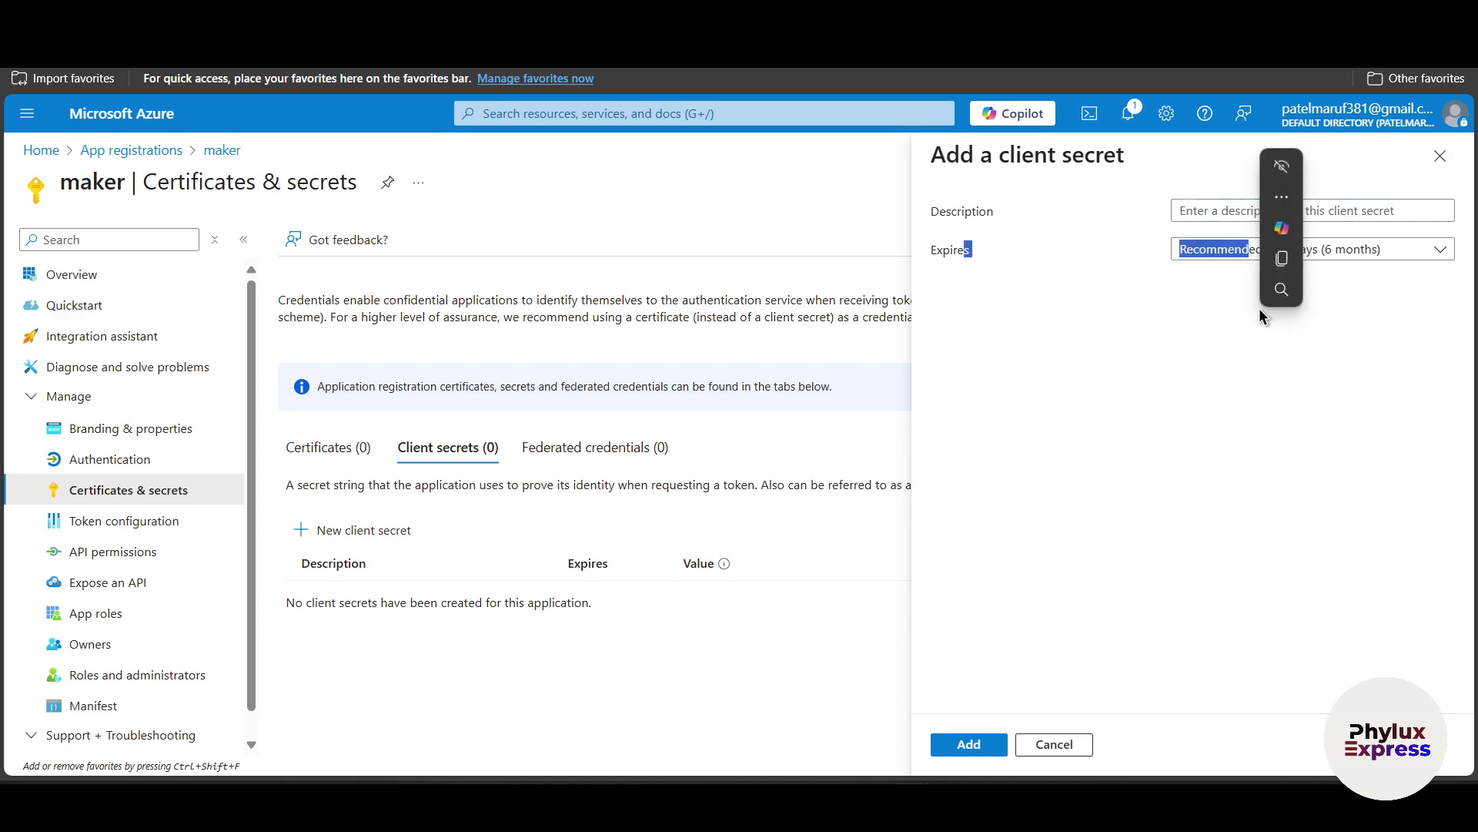
pyautogui.scroll(5, 1417, 202)
pyautogui.click(919, 473)
pyautogui.scroll(1, 993, 360)
pyautogui.hscroll(1, 993, 360)
pyautogui.scroll(1, 993, 360)
pyautogui.doubleClick(107, 434)
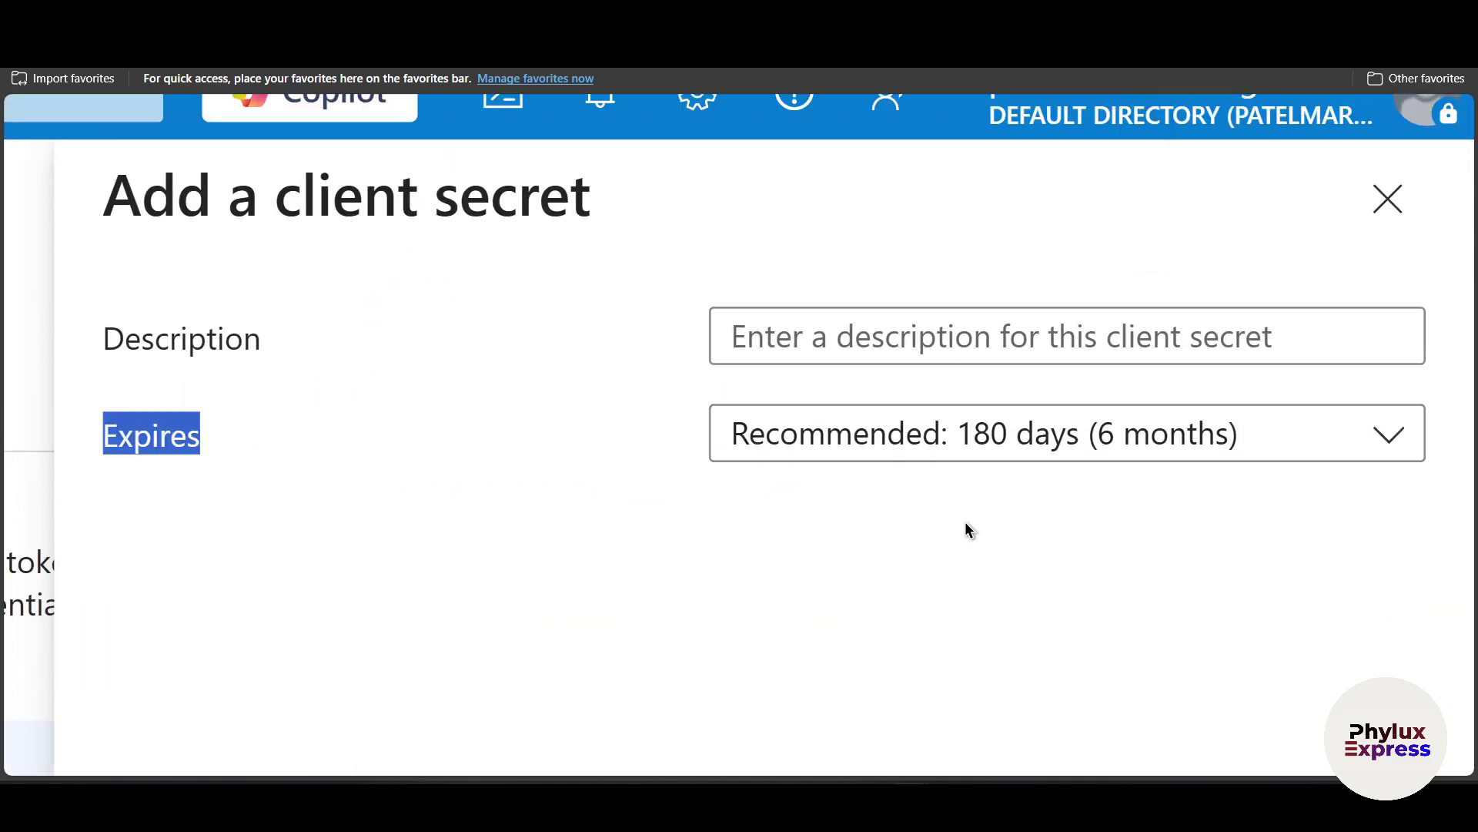
pyautogui.click(1037, 343)
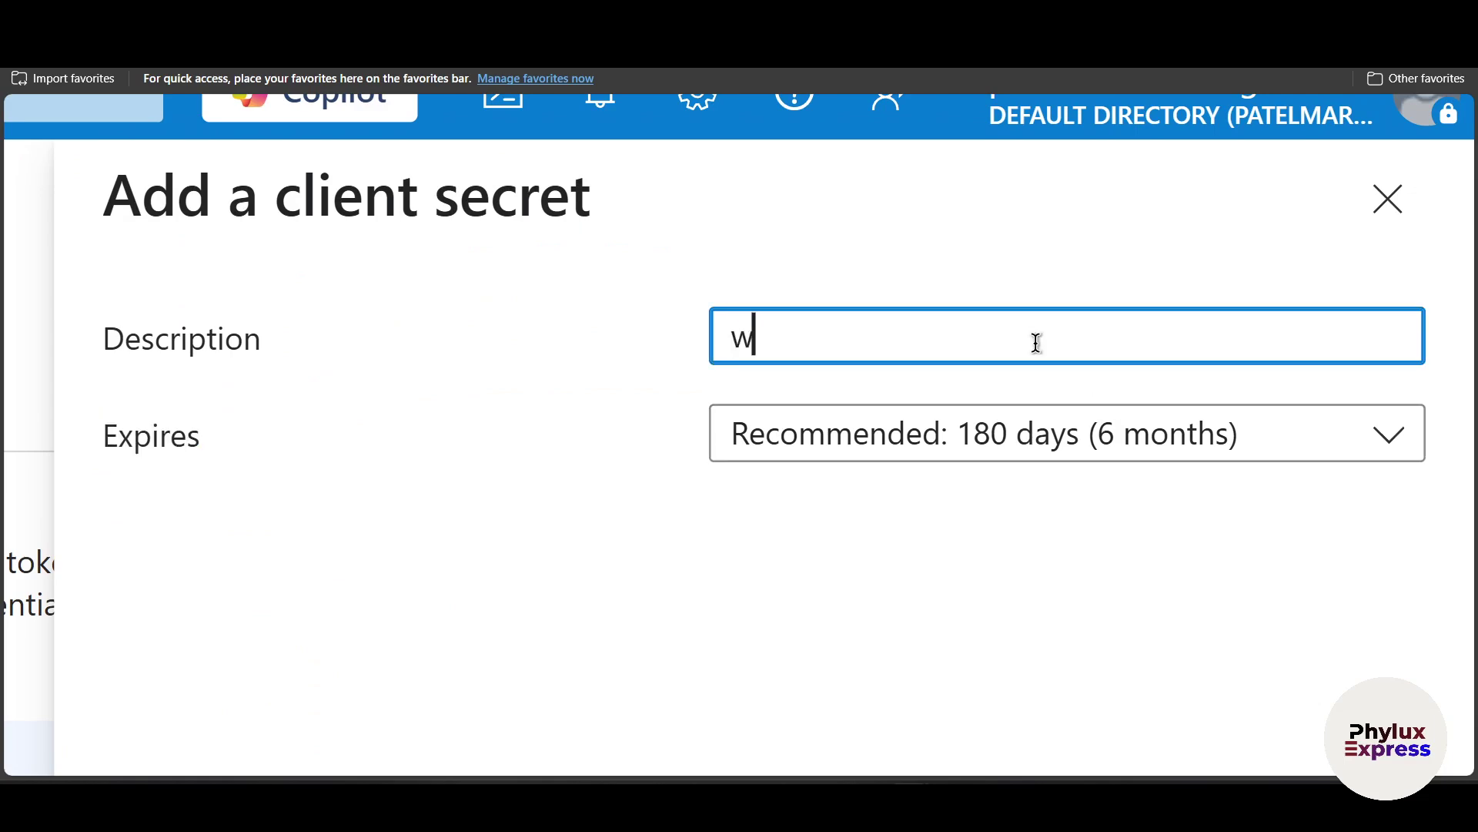
pyautogui.write('thsi')
pyautogui.write(' for c')
pyautogui.press('BackSpace')
pyautogui.write('n8n')
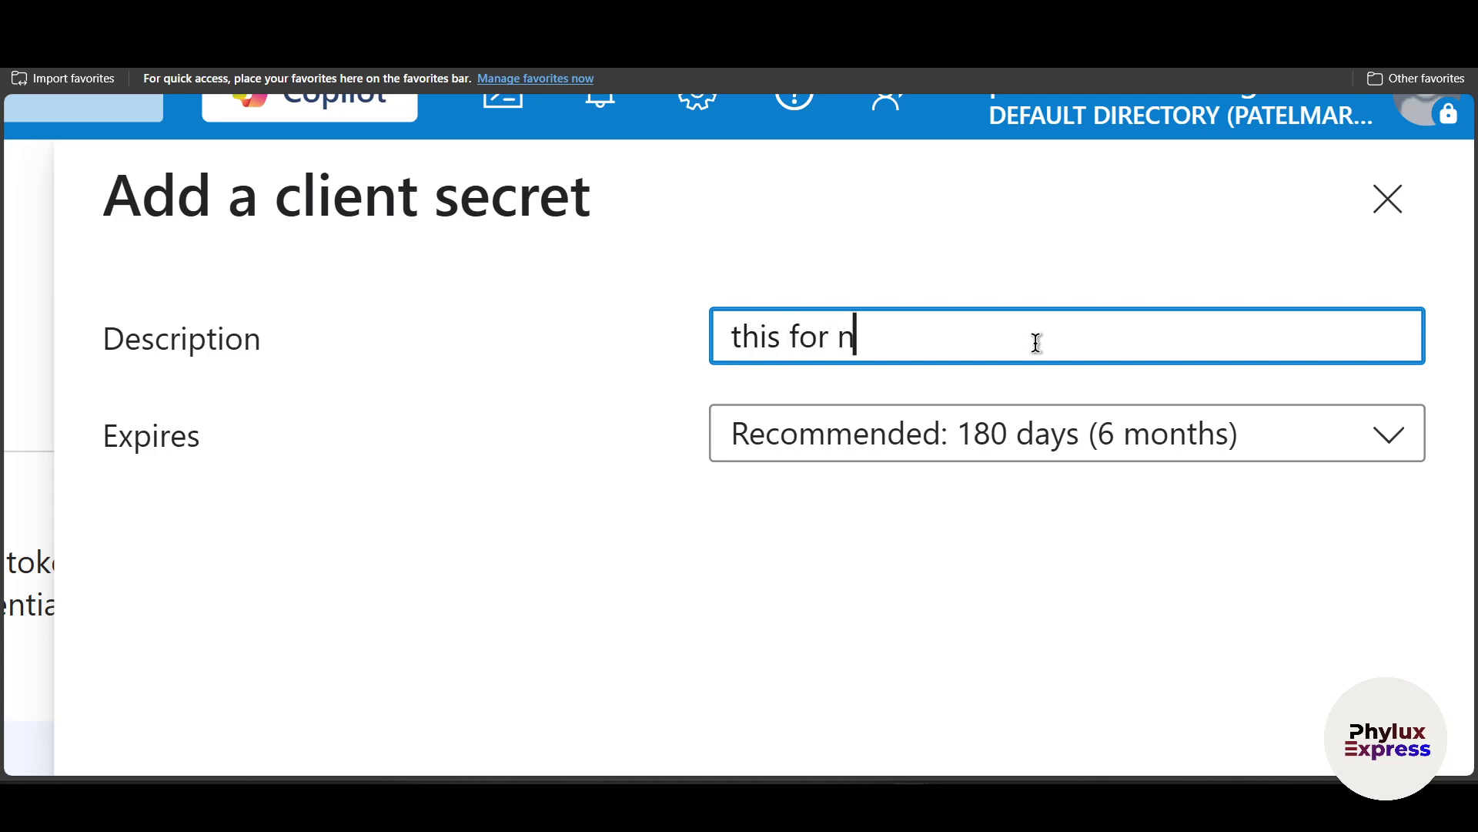
pyautogui.click(865, 432)
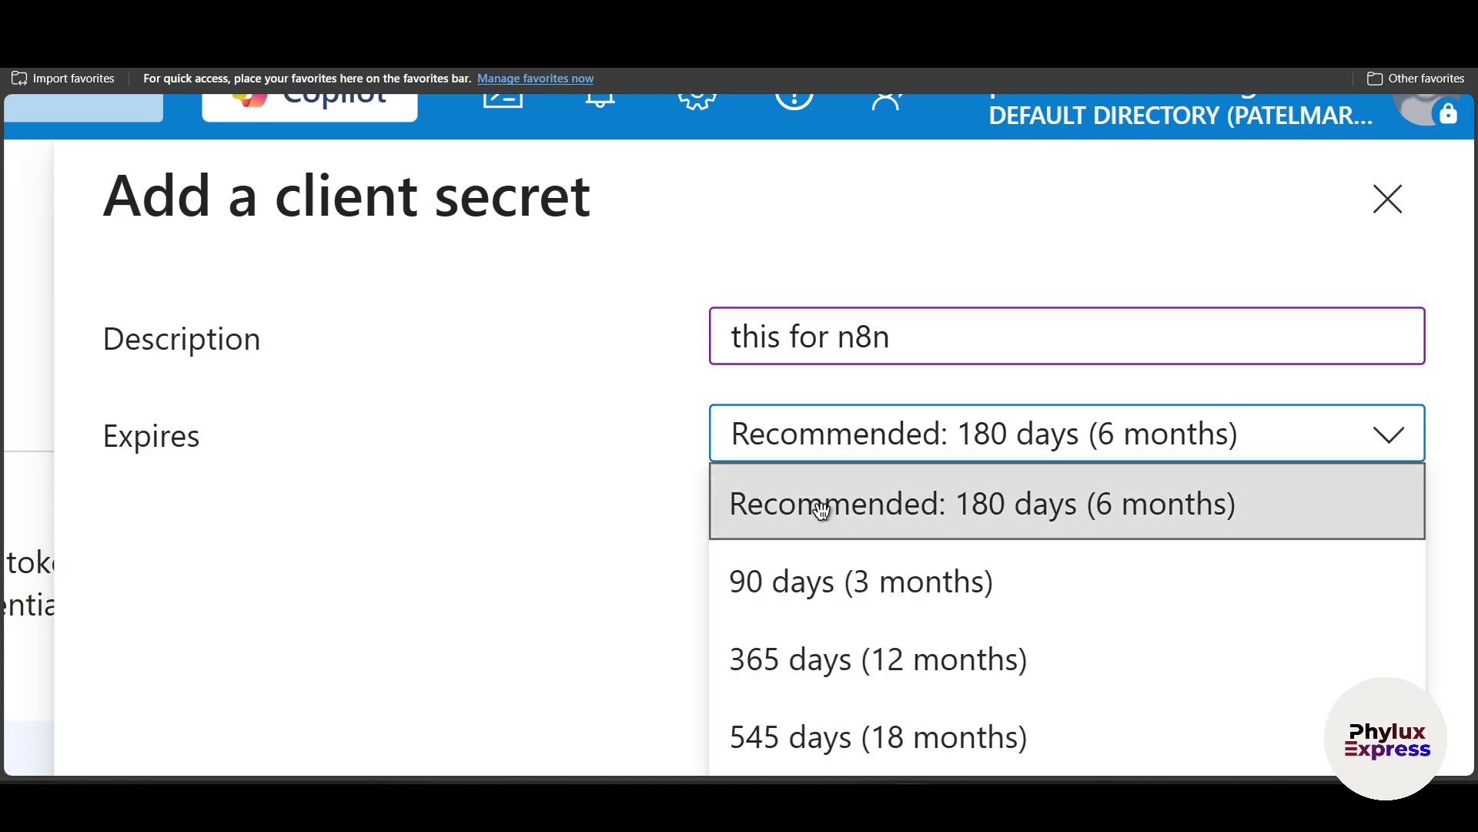
pyautogui.scroll(-3, 495, 441)
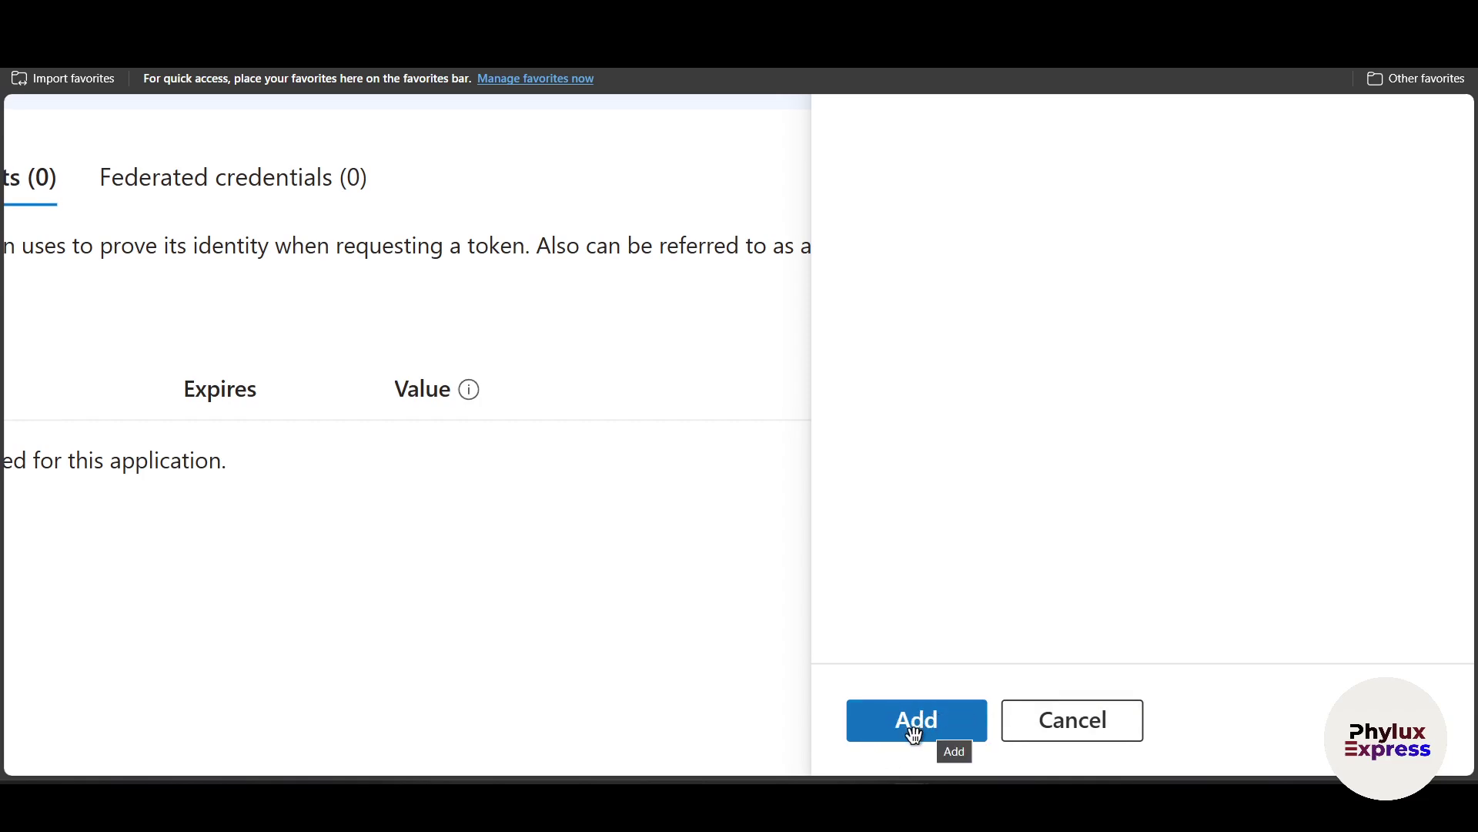
pyautogui.click(934, 722)
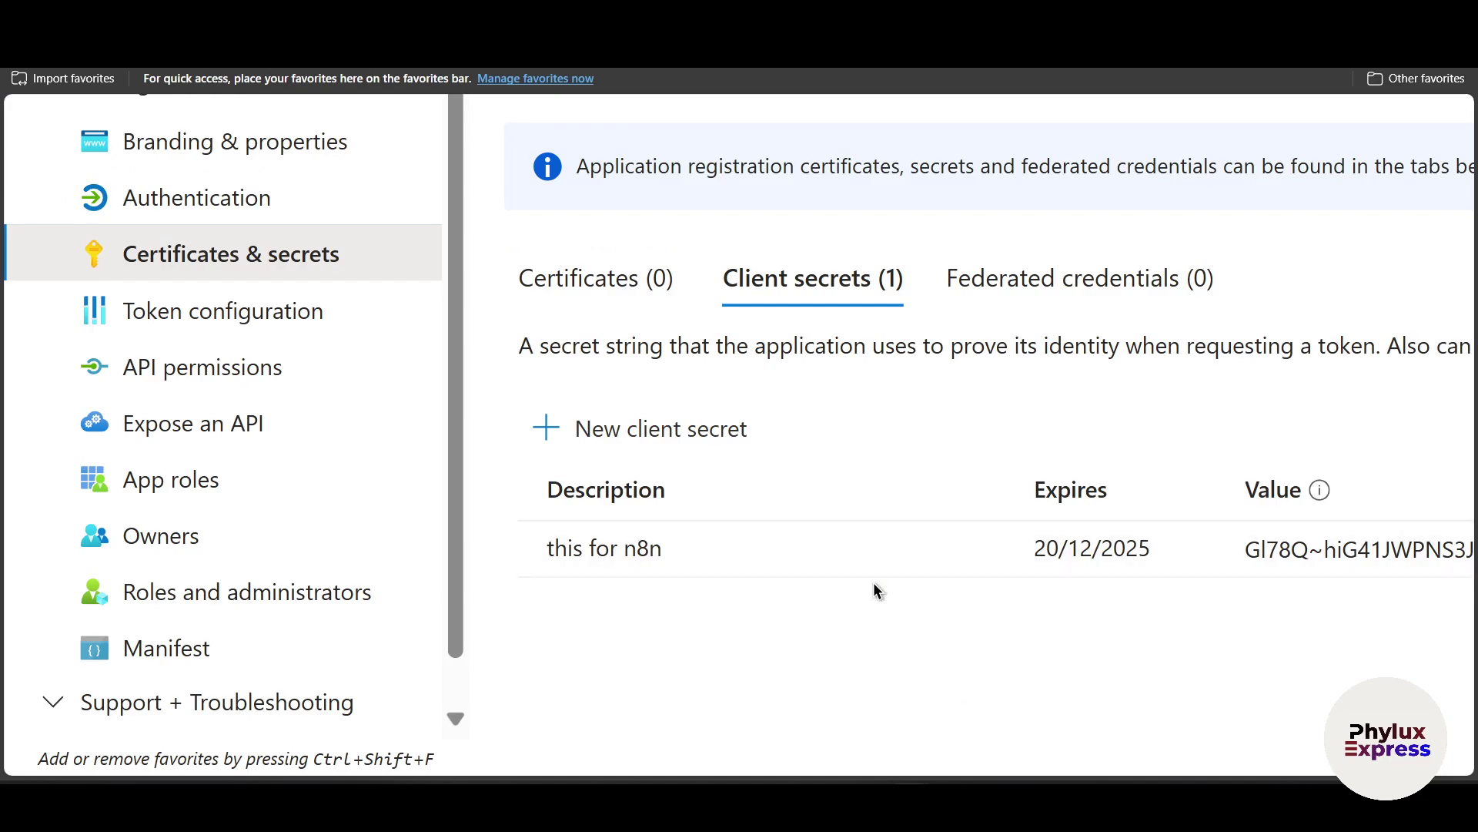
# Copy the Secret ID of the "this for n8n" client secret and paste it into the n8n credential's Client Secret field.
pyautogui.hscroll(15, 875, 584)
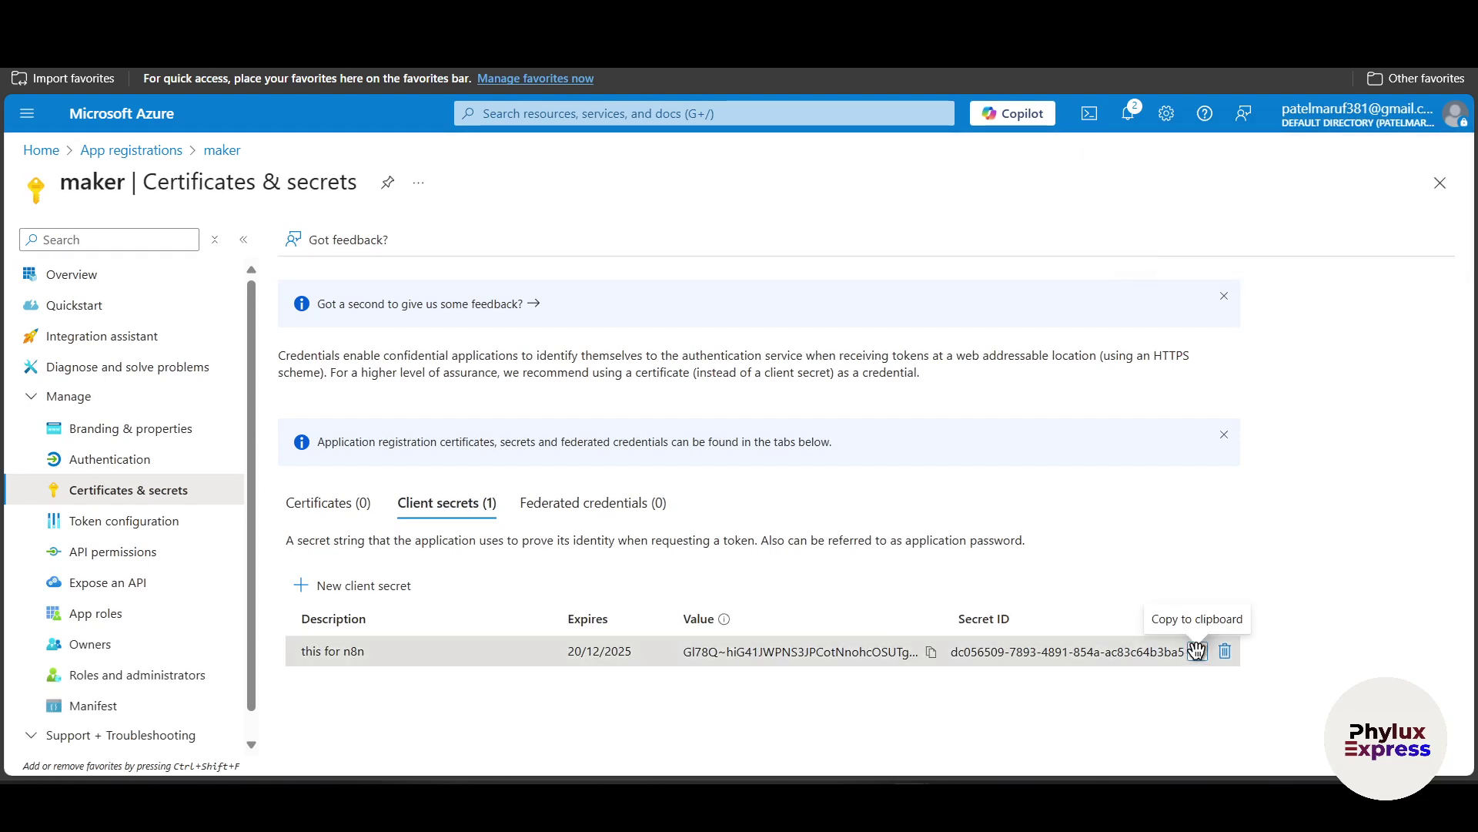
pyautogui.click(1197, 652)
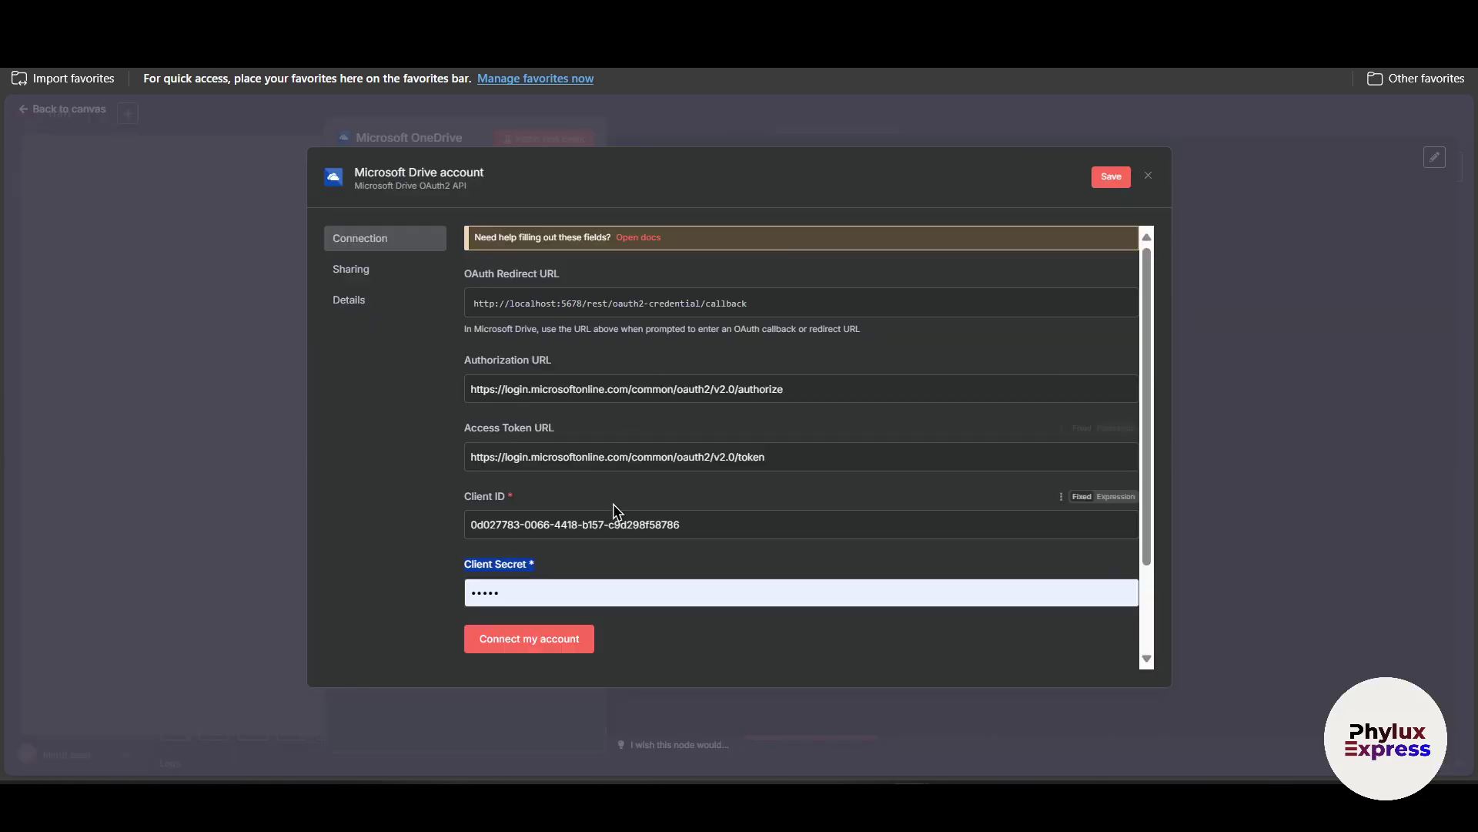
pyautogui.doubleClick(551, 594)
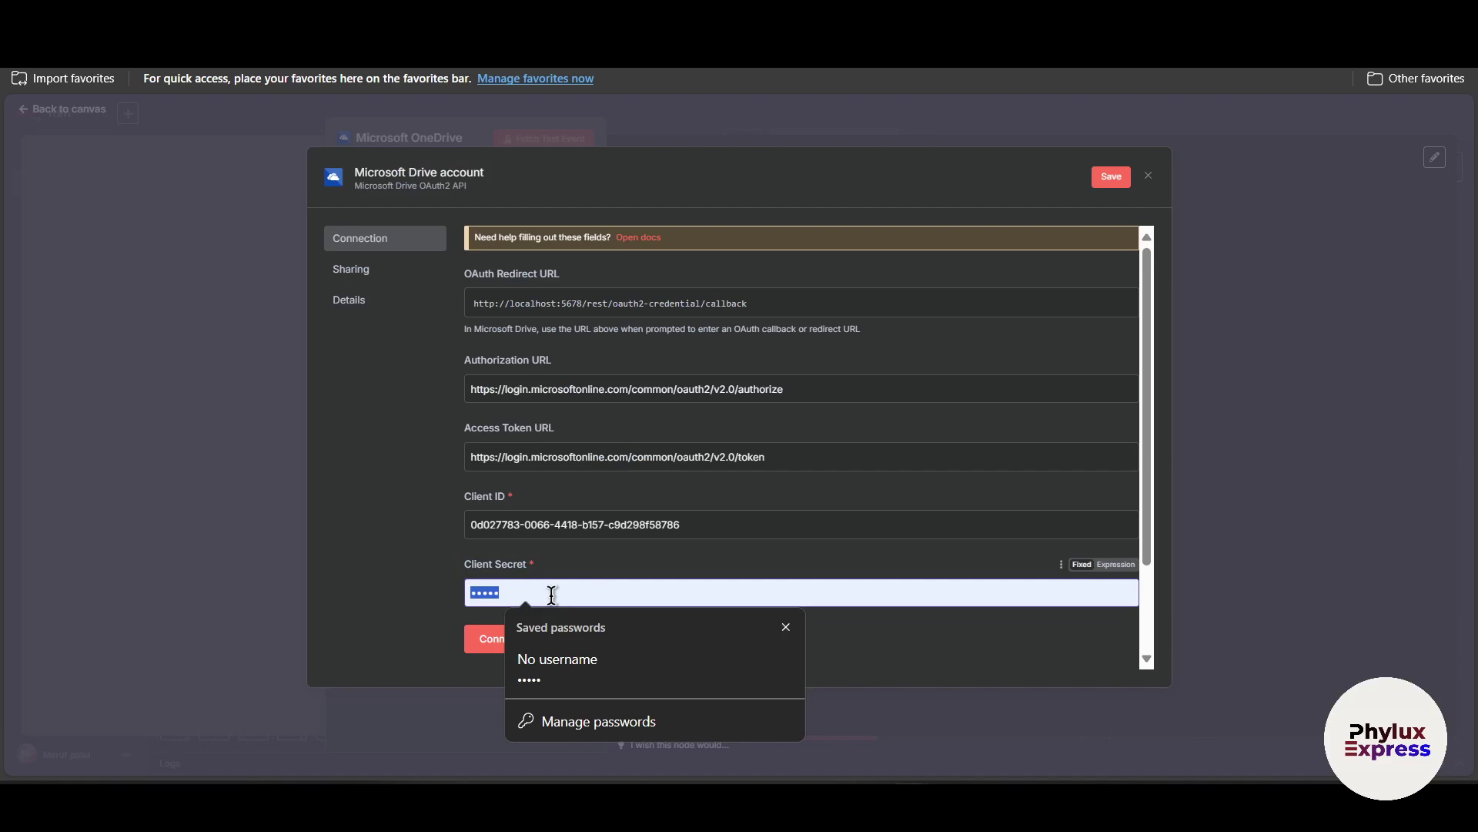
pyautogui.hotkey('ctrl', 'v')
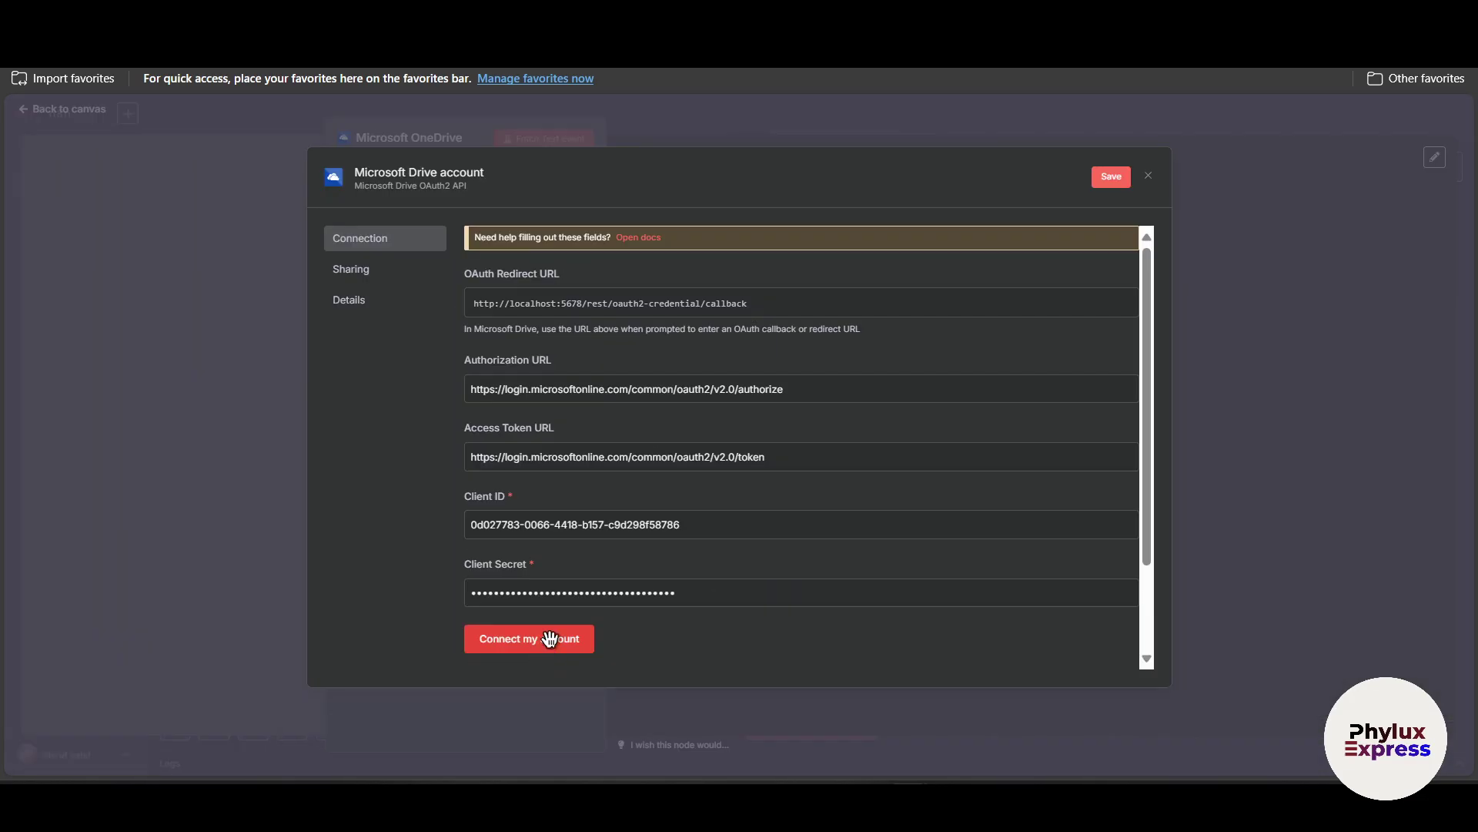
# Start connecting the account from the n8n credential and try to sign in to Microsoft with a saved Outlook passkey.
pyautogui.click(550, 639)
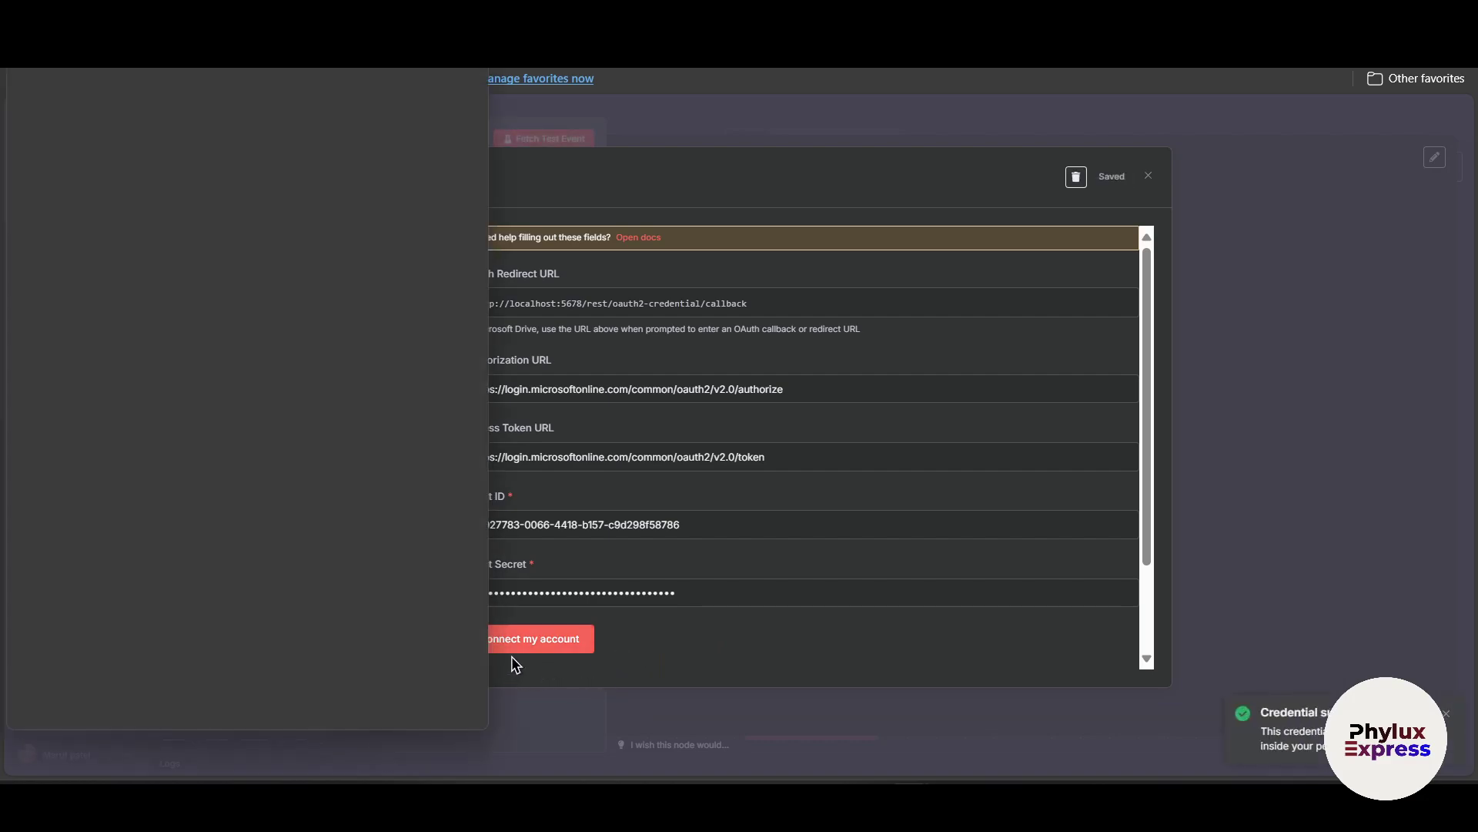
pyautogui.click(184, 167)
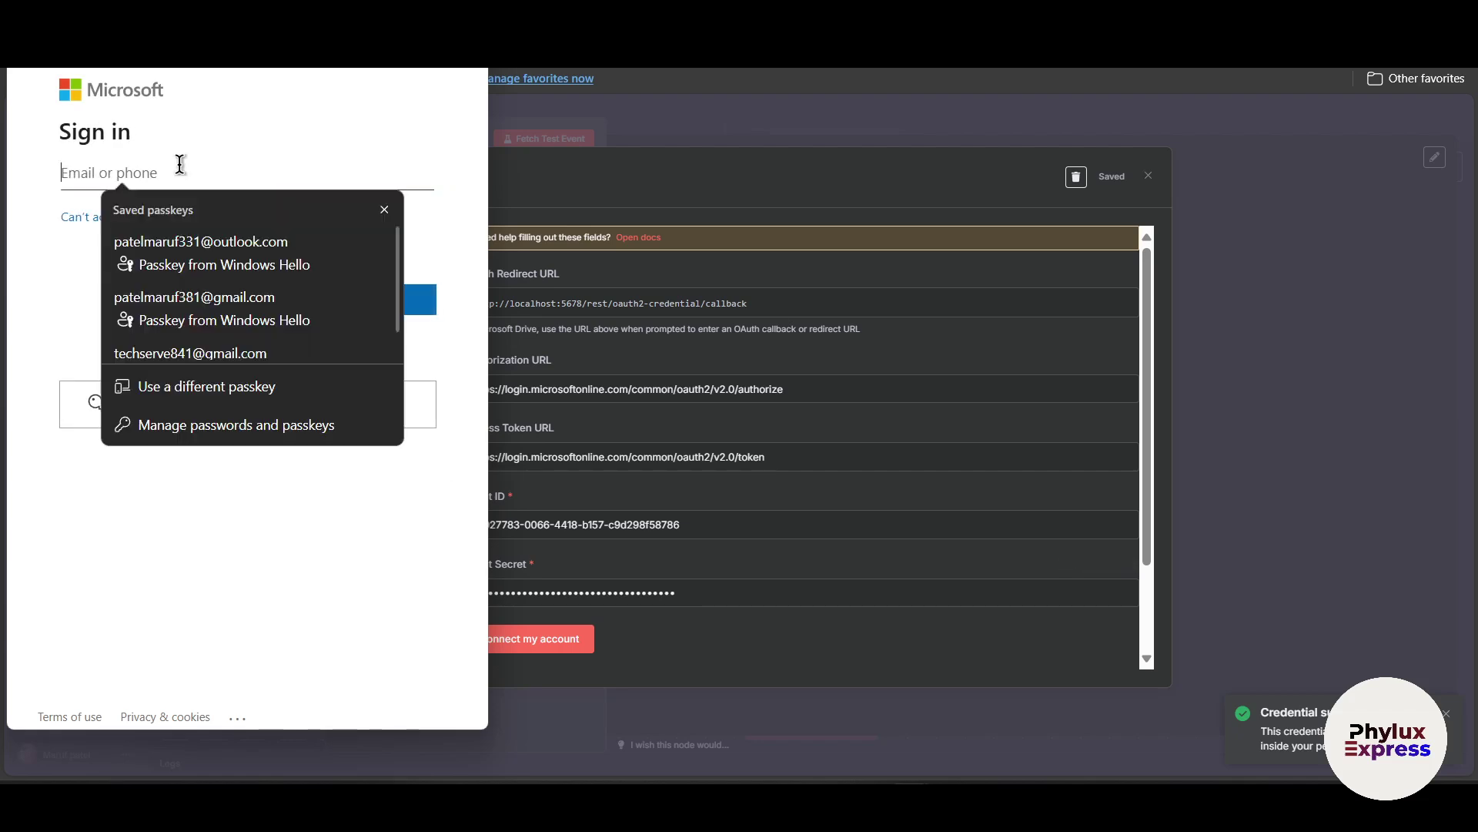
pyautogui.click(205, 245)
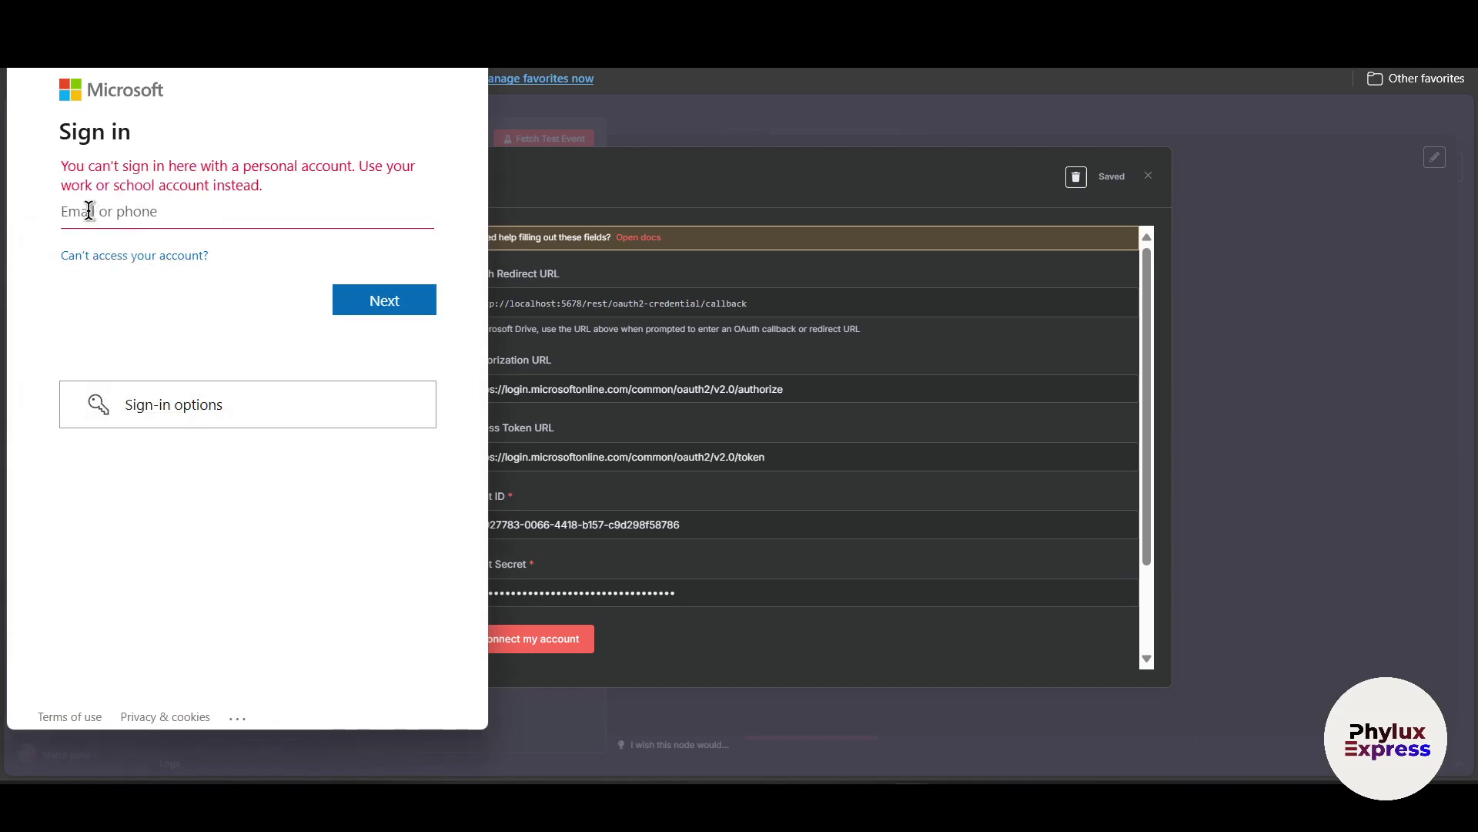
# Examine the error message on the Microsoft sign-in page and reposition the sign-in window over the n8n credential.
pyautogui.moveTo(61, 165); pyautogui.dragTo(135, 183)
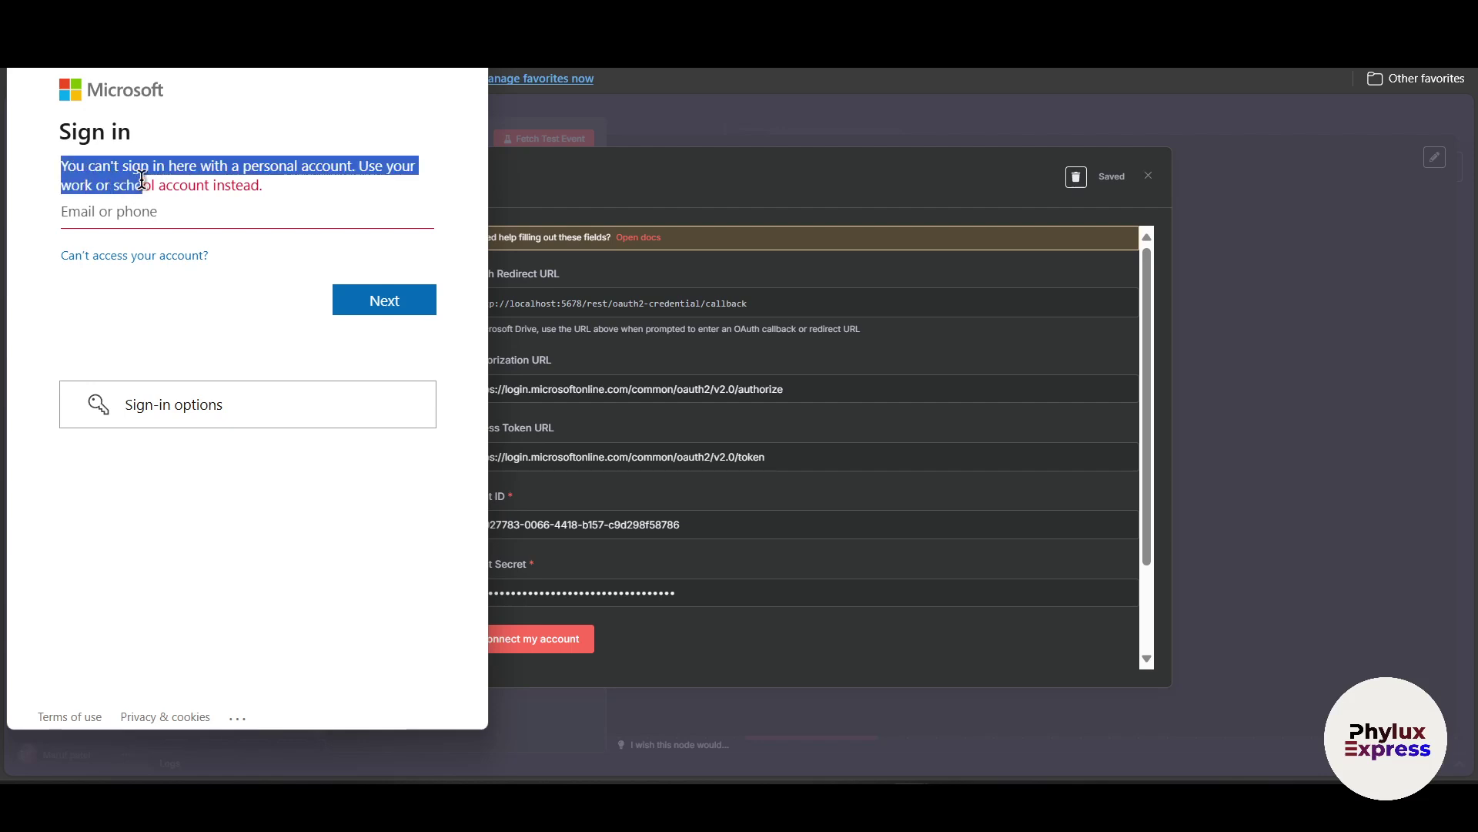
pyautogui.click(306, 189)
pyautogui.moveTo(271, 187); pyautogui.dragTo(60, 166)
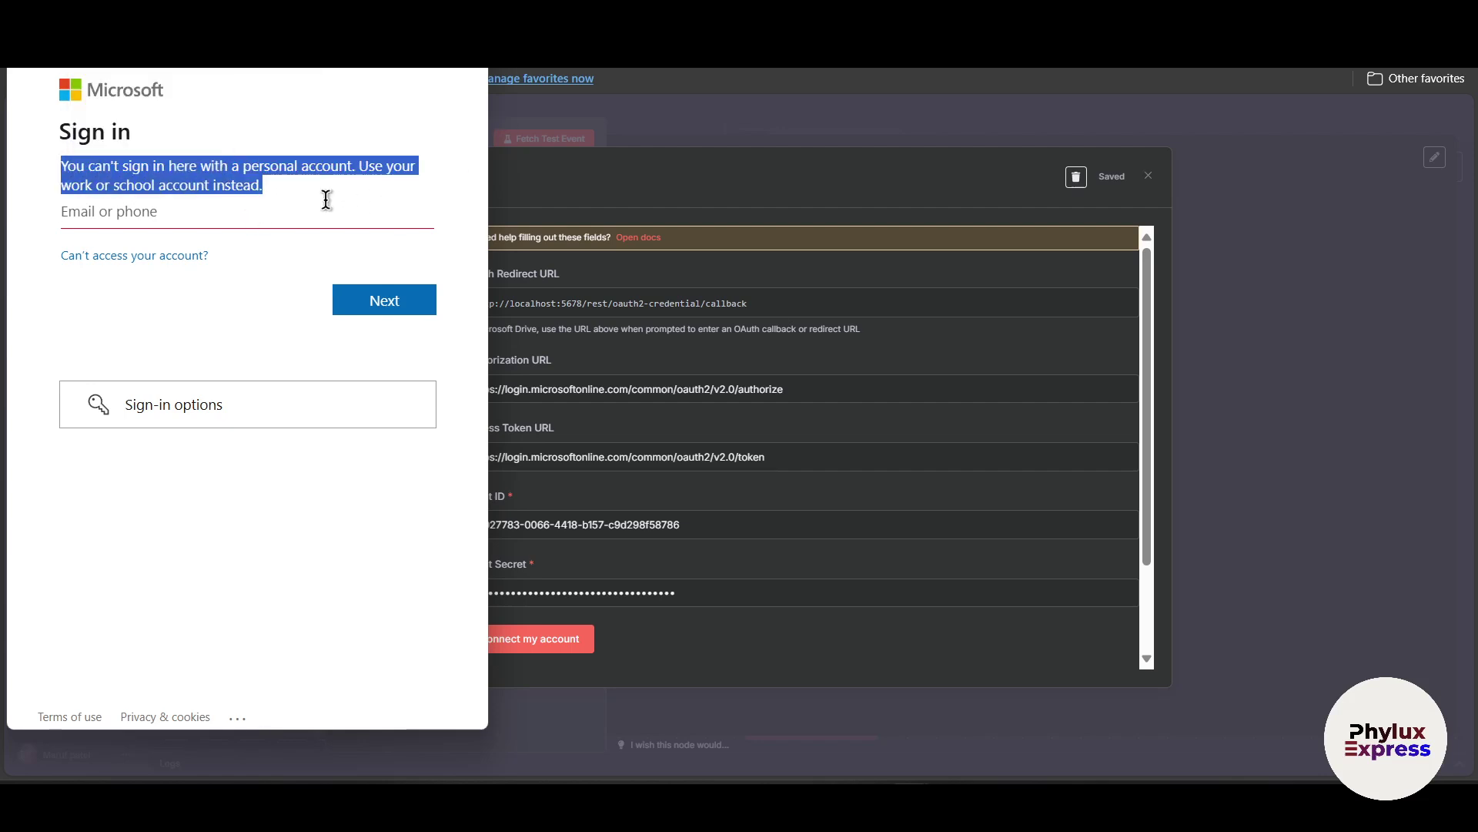
pyautogui.click(307, 229)
pyautogui.moveTo(256, 14); pyautogui.dragTo(667, 141)
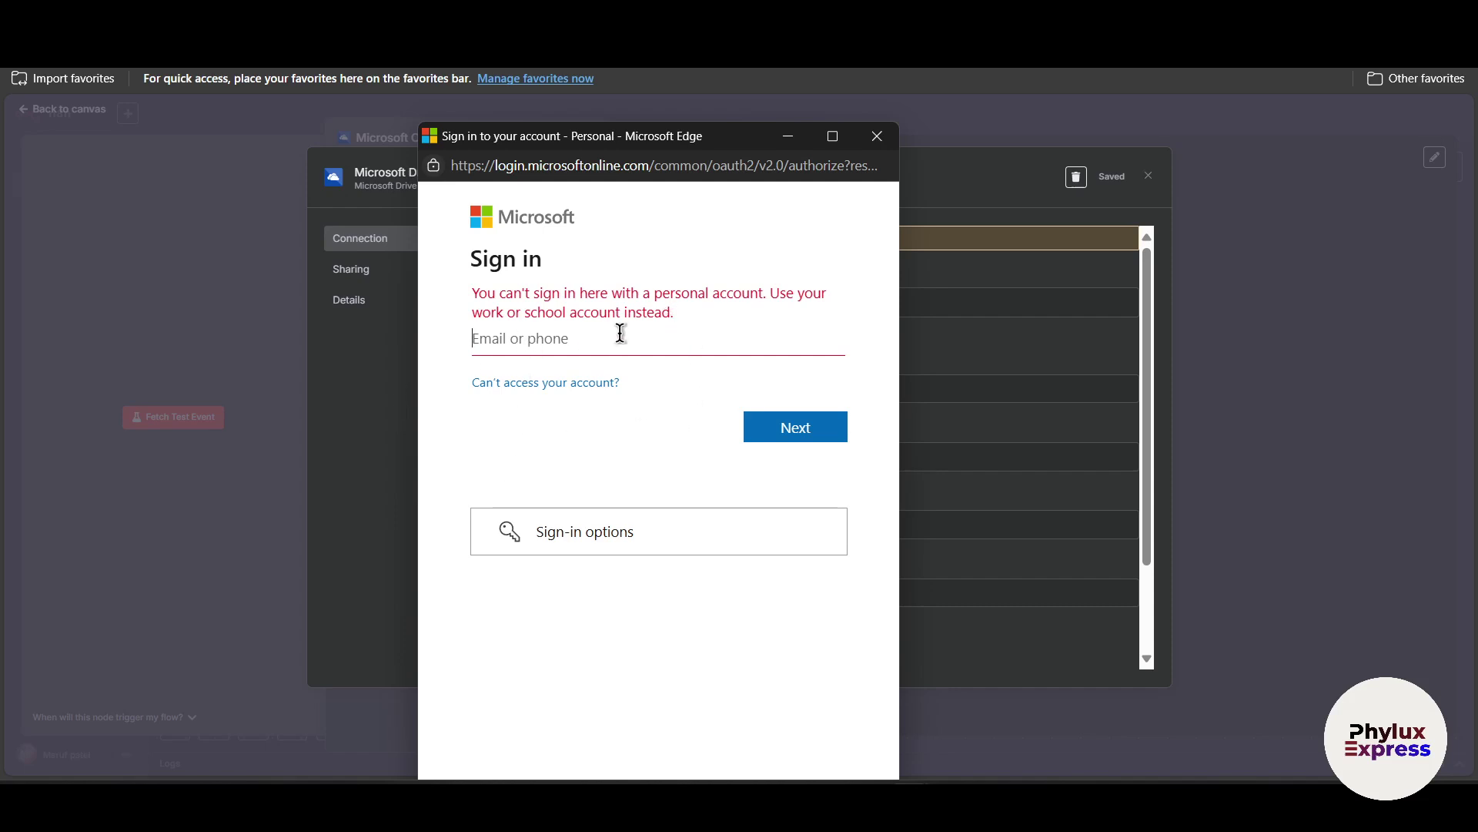
pyautogui.click(737, 345)
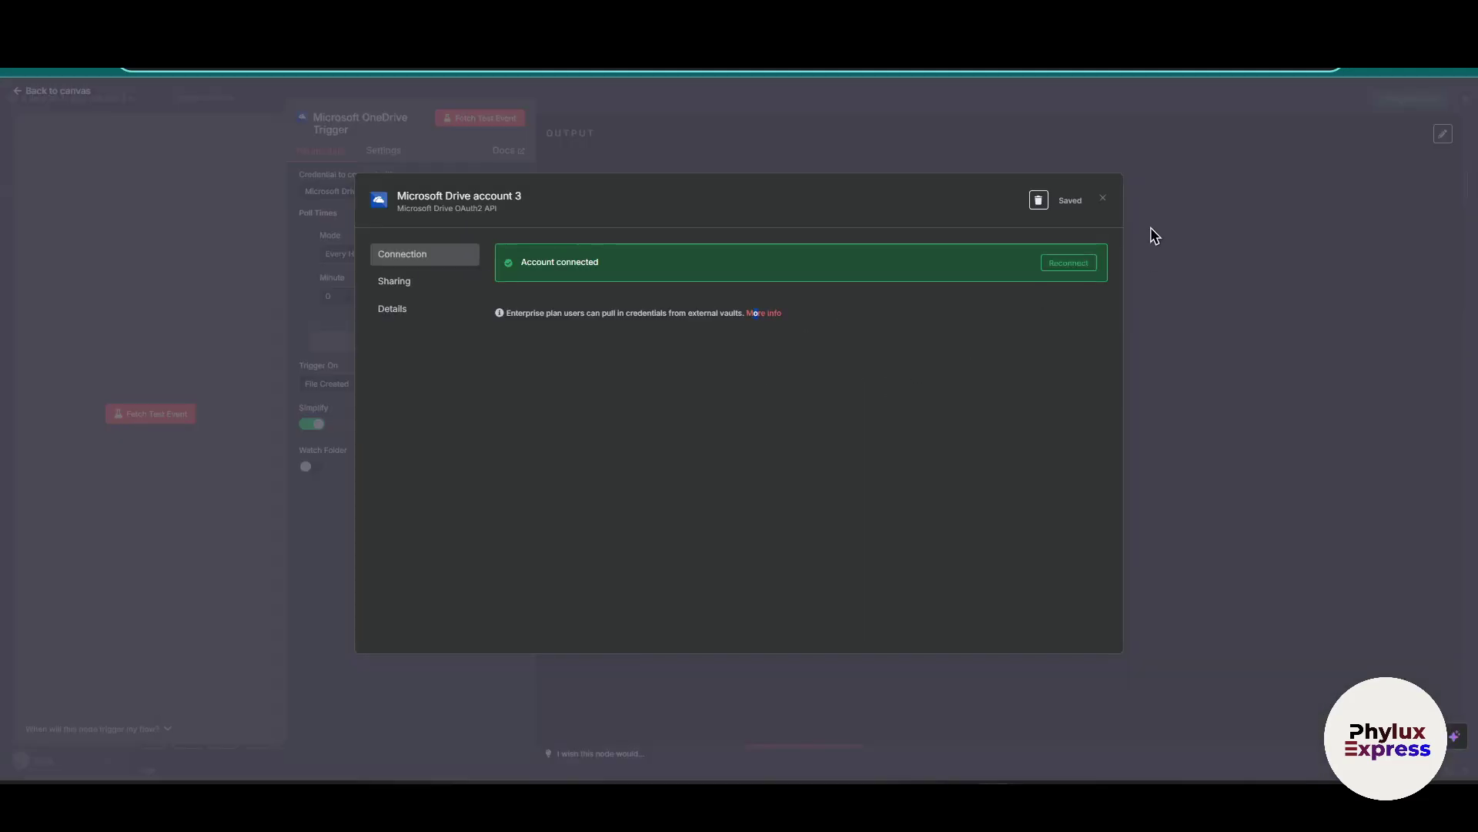
# Close the OneDrive credential and review the trigger's poll mode and Trigger On choices, keeping Every Hour and File Created.
pyautogui.click(1100, 201)
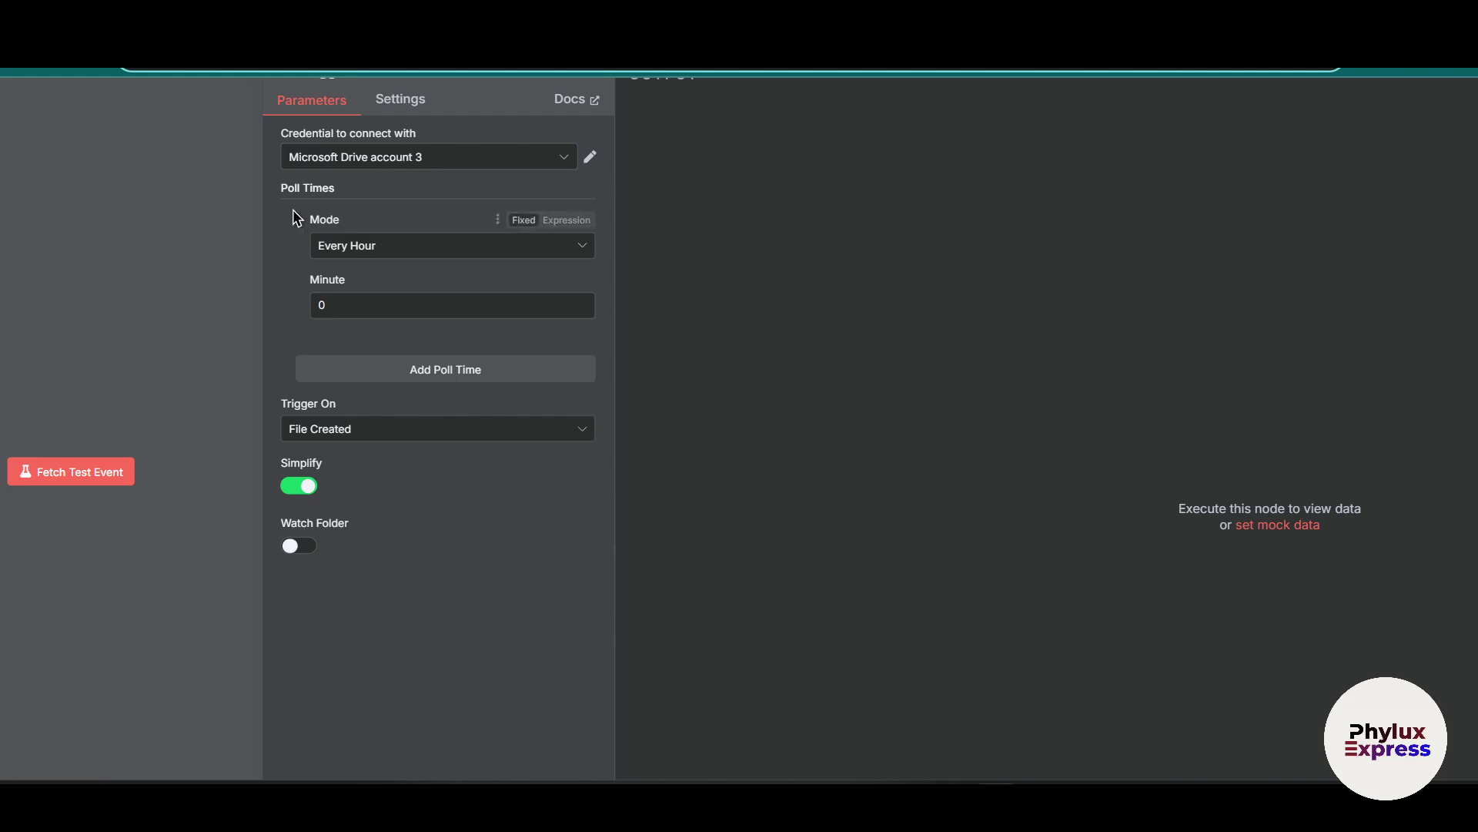
pyautogui.click(409, 244)
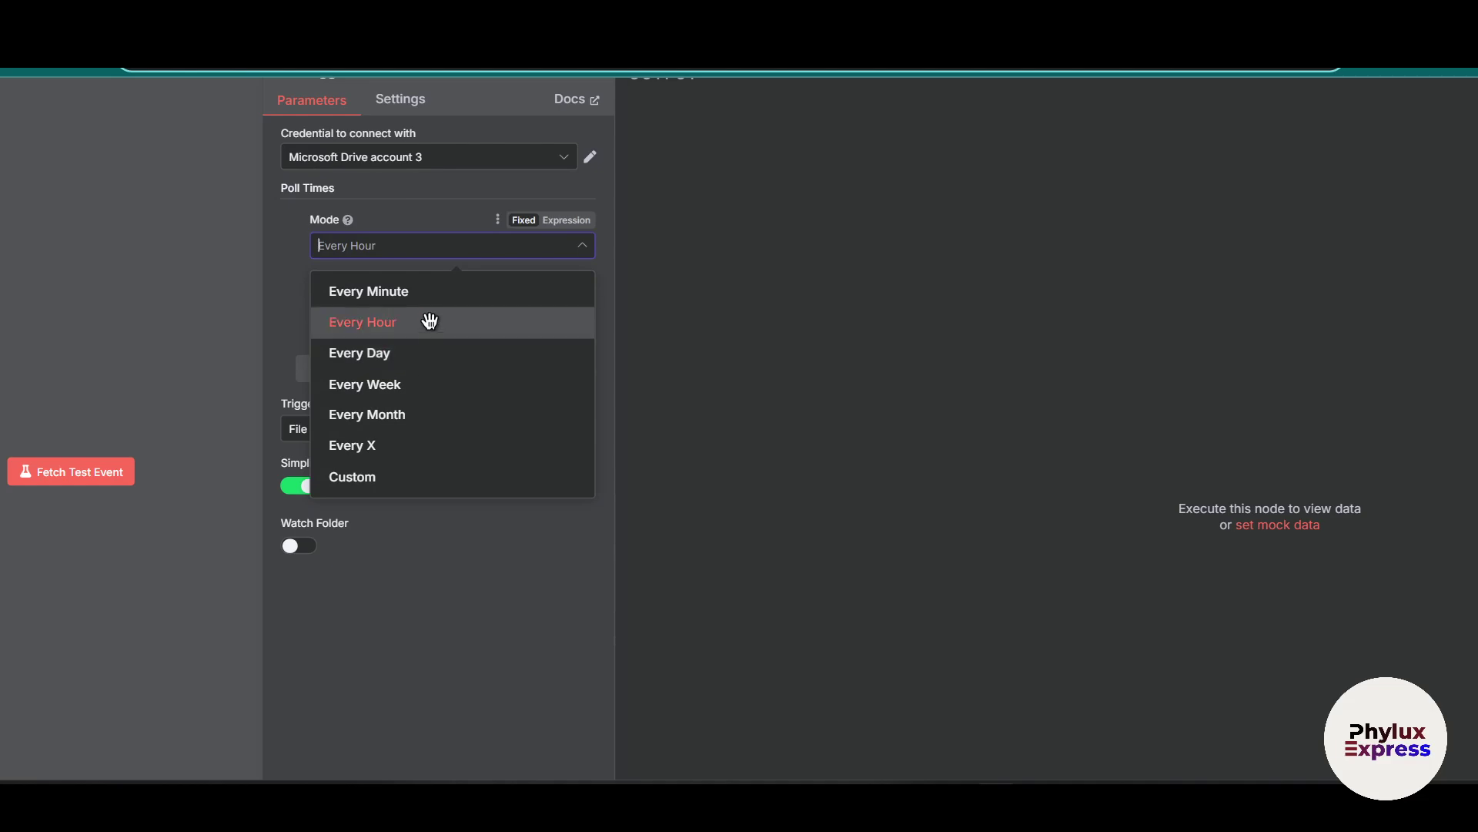
pyautogui.click(728, 394)
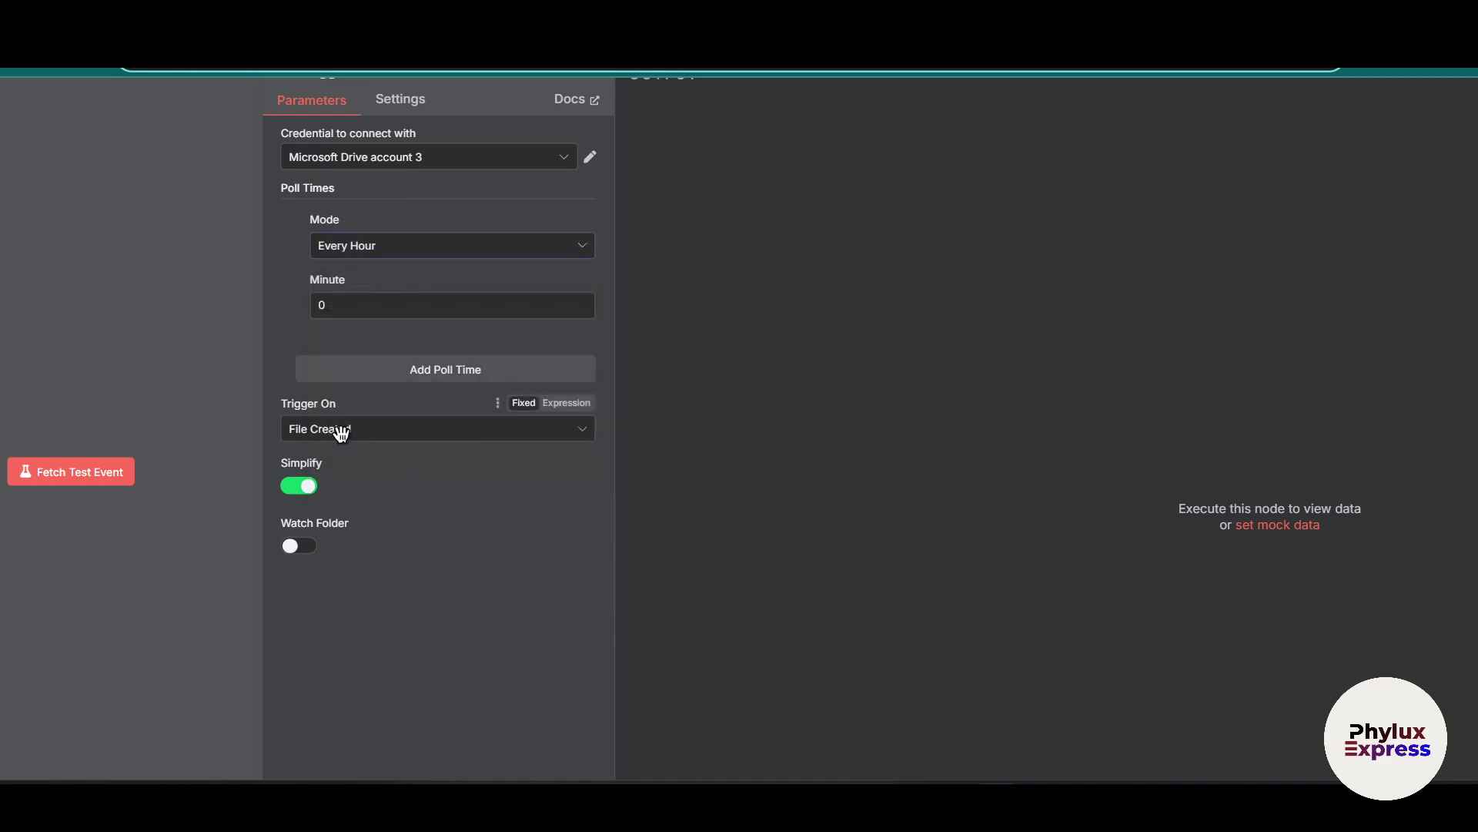
pyautogui.click(393, 437)
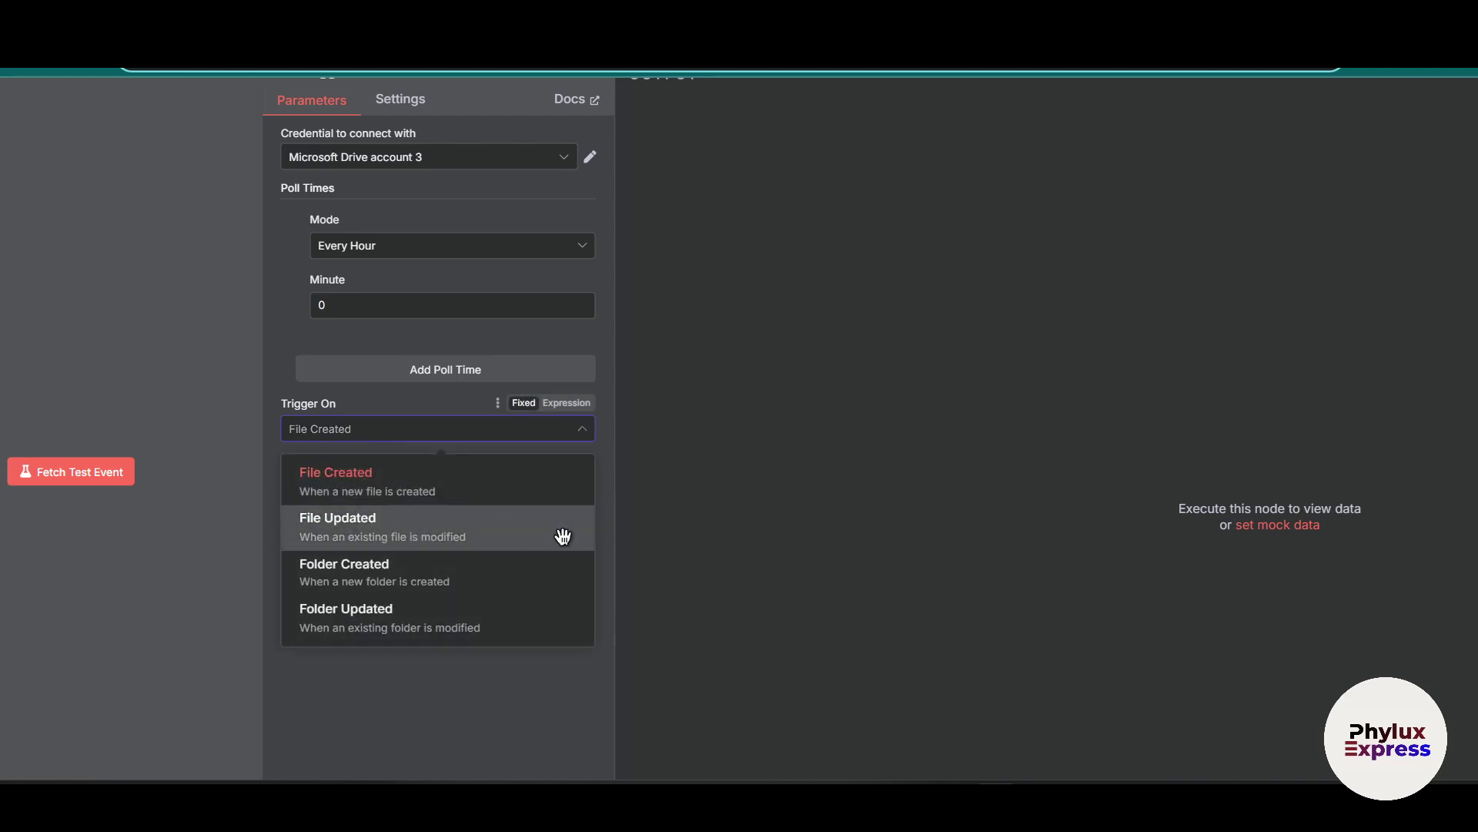
pyautogui.scroll(-1, 795, 531)
pyautogui.click(717, 501)
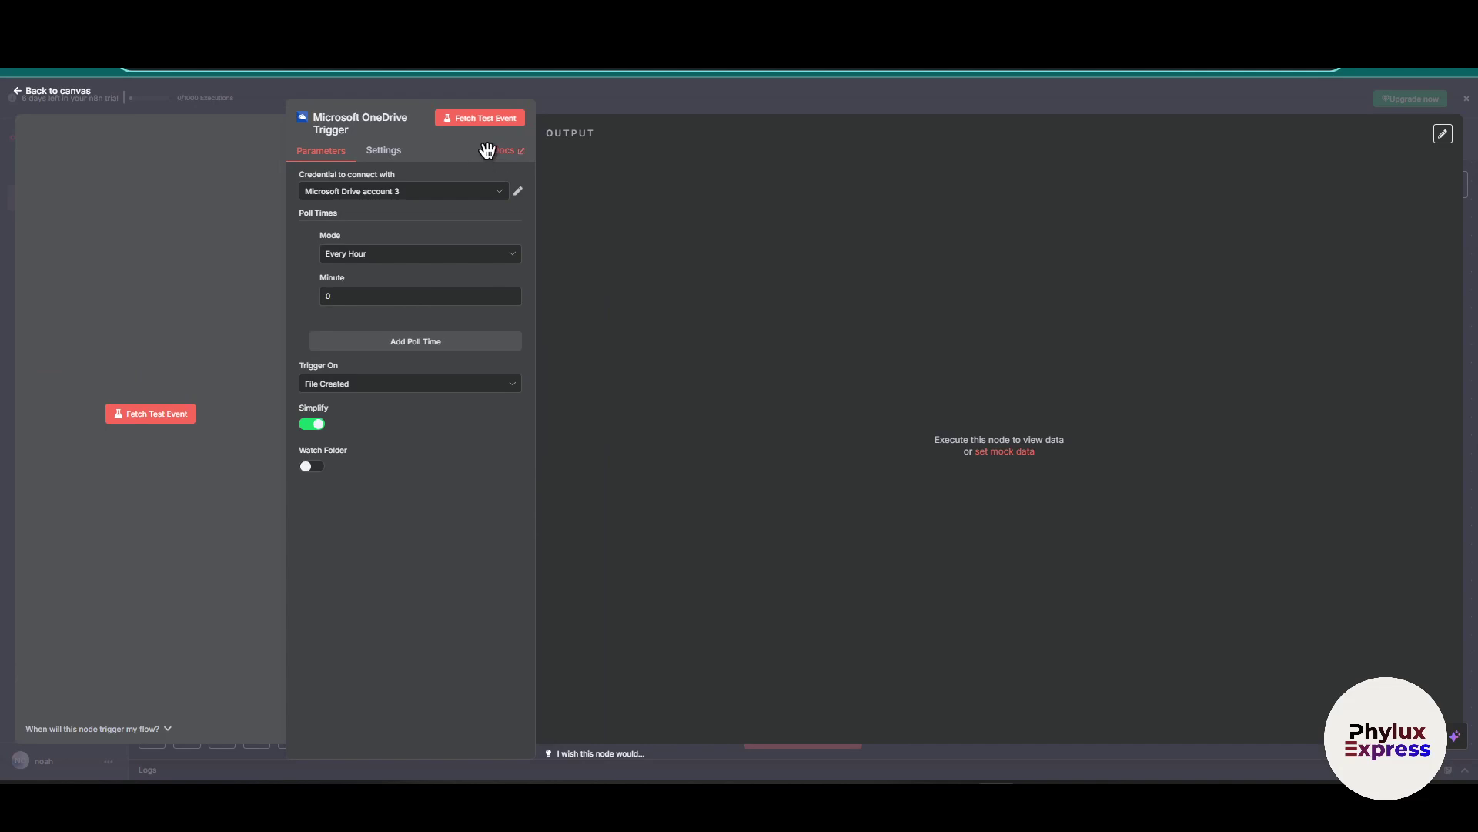
# Fetch a test event with the Microsoft OneDrive Trigger node.
pyautogui.click(474, 123)
pyautogui.moveTo(911, 799)
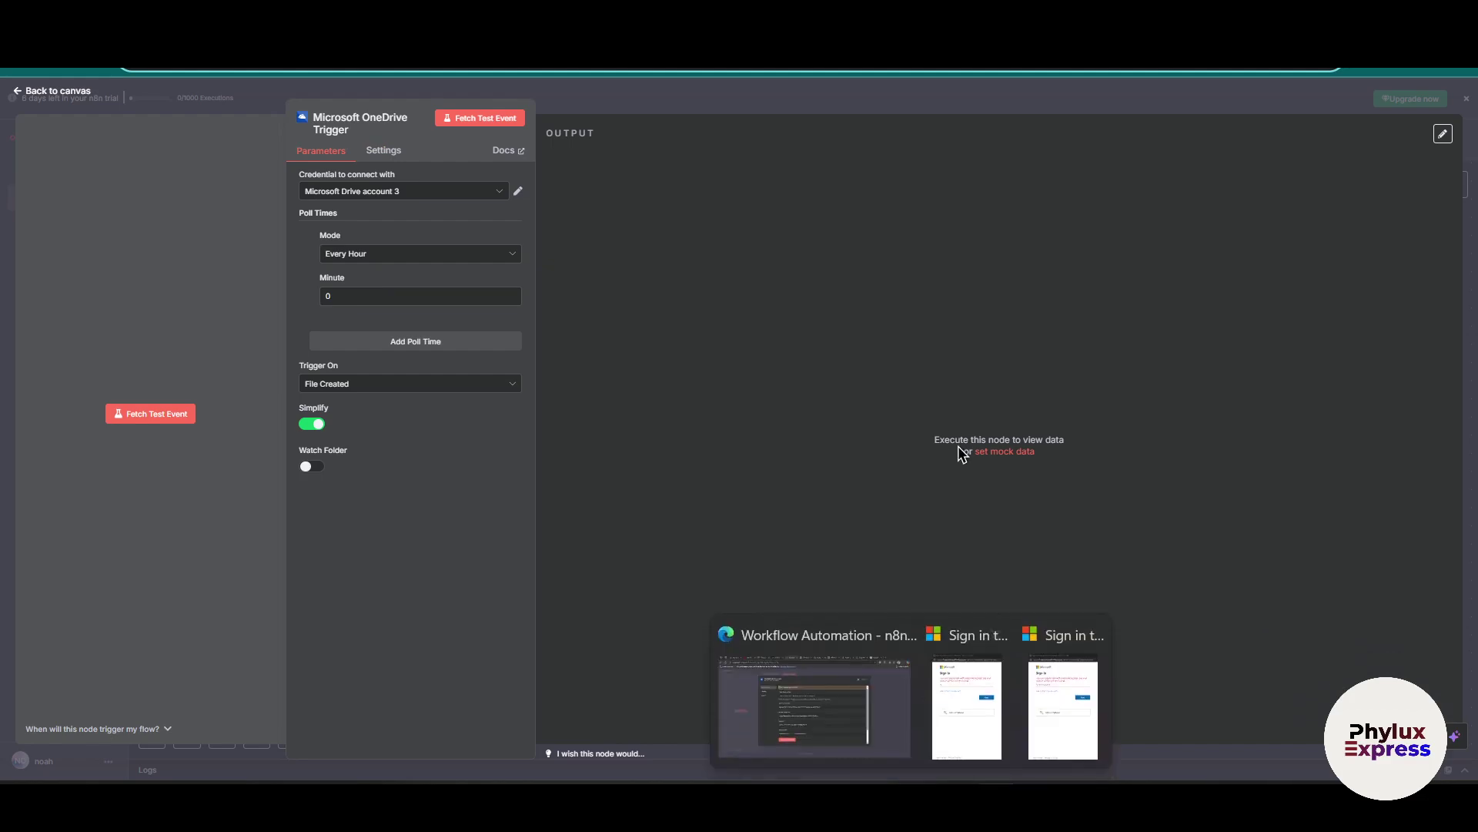